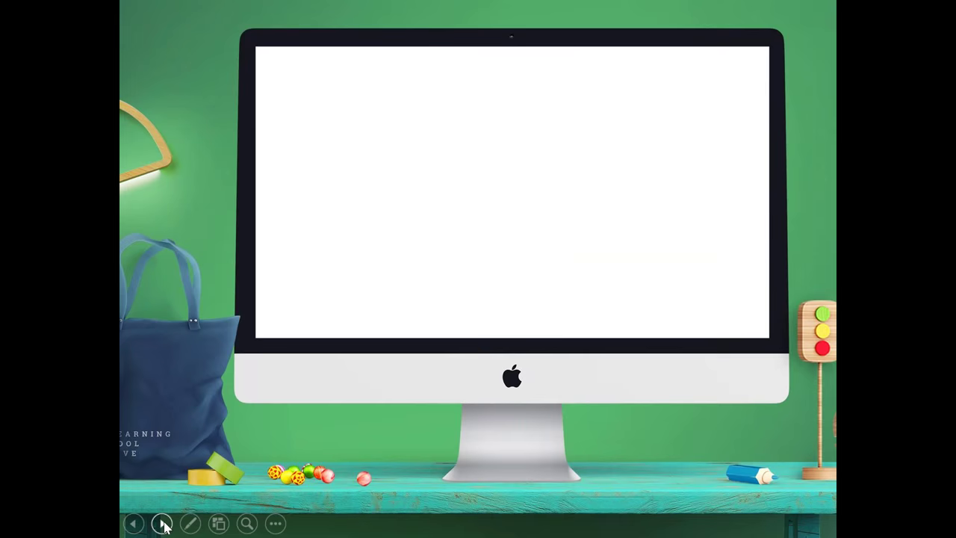
pyautogui.click(162, 523)
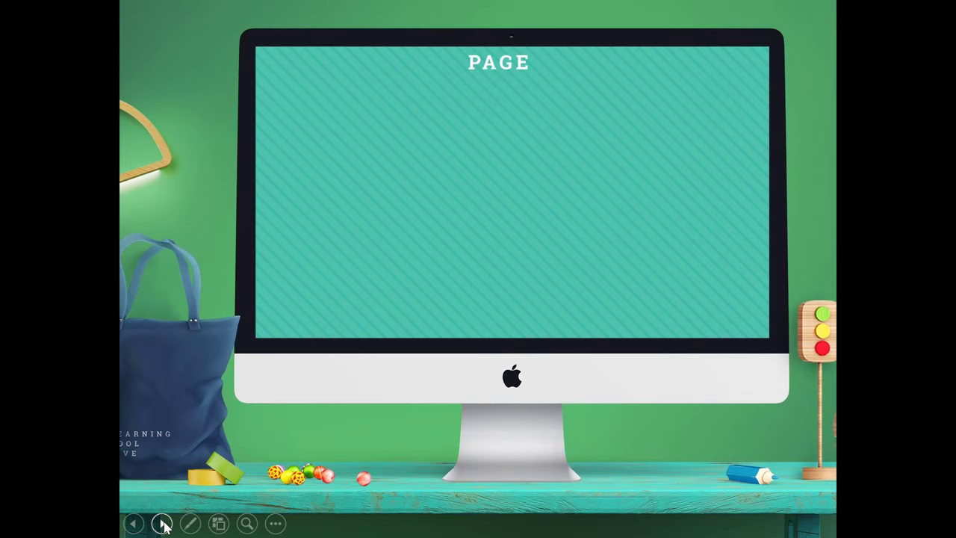
pyautogui.click(162, 524)
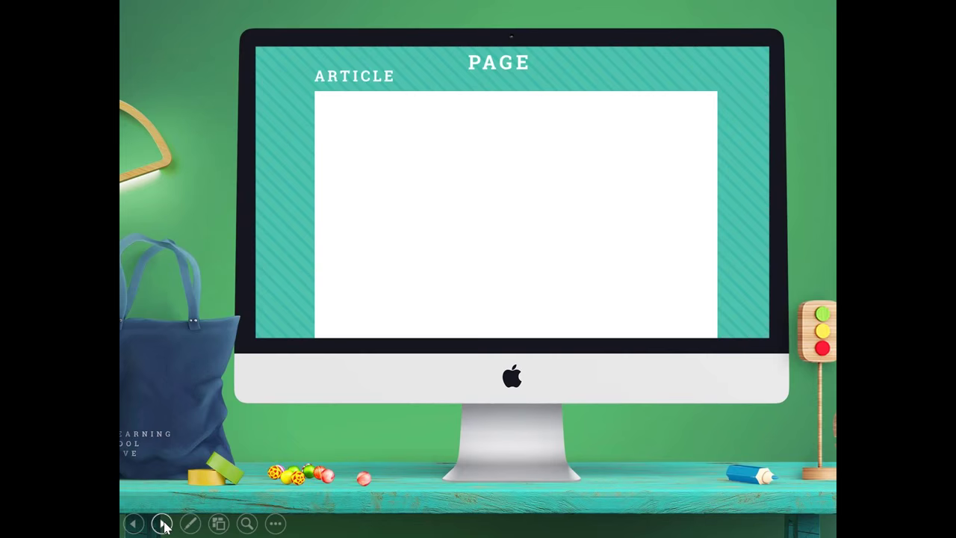
pyautogui.click(162, 524)
pyautogui.click(162, 523)
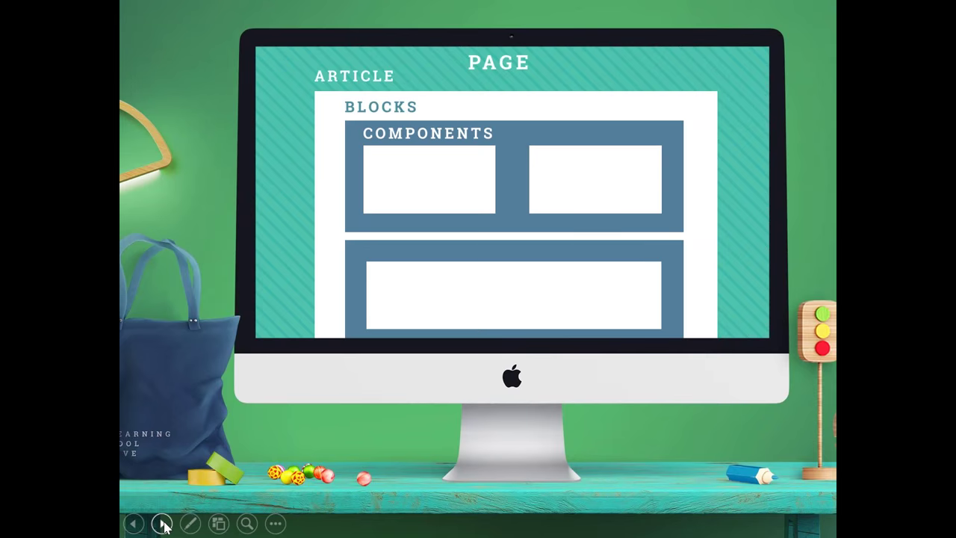
pyautogui.click(162, 523)
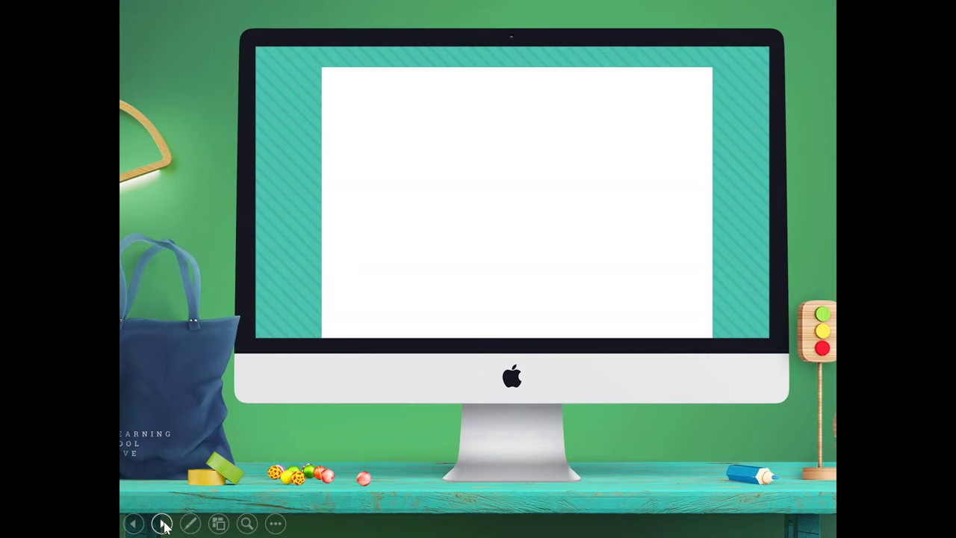
pyautogui.click(162, 523)
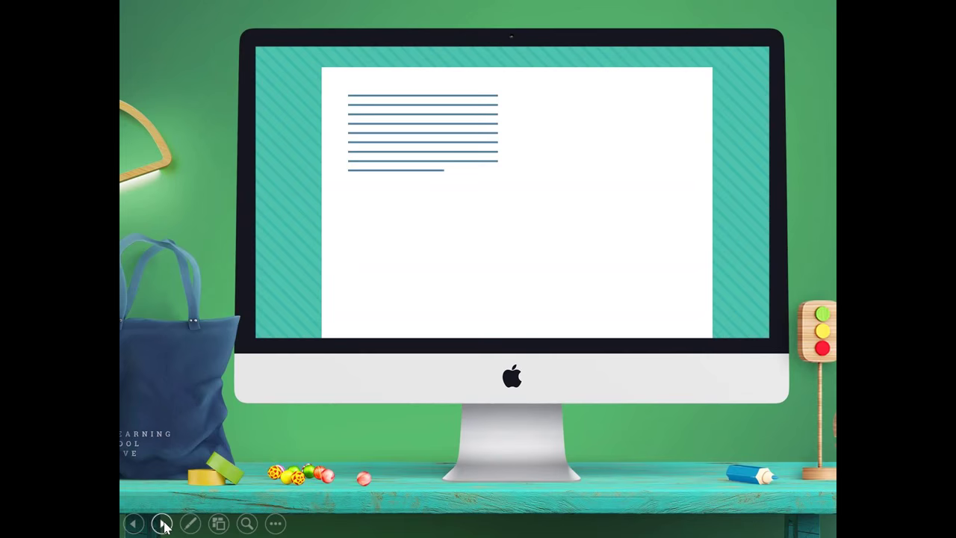
pyautogui.click(162, 523)
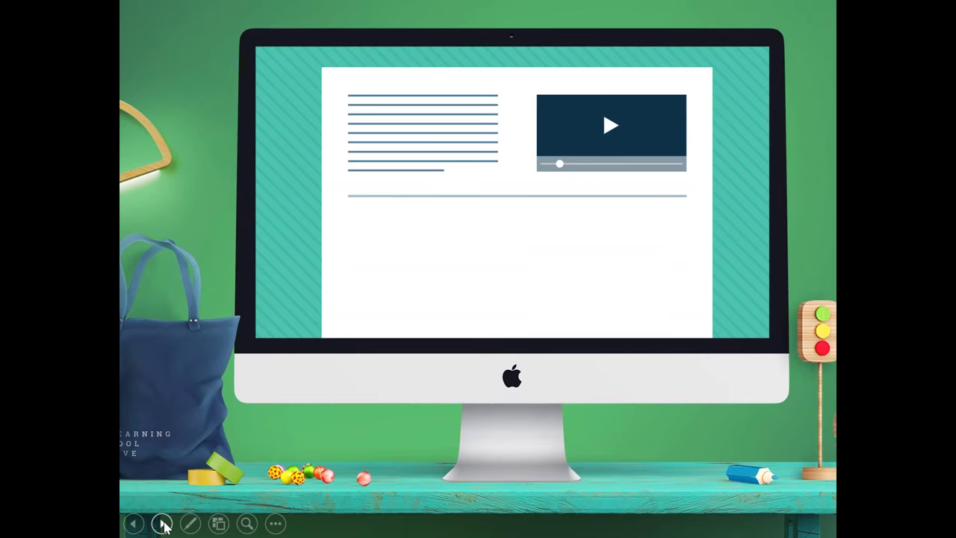
pyautogui.click(162, 523)
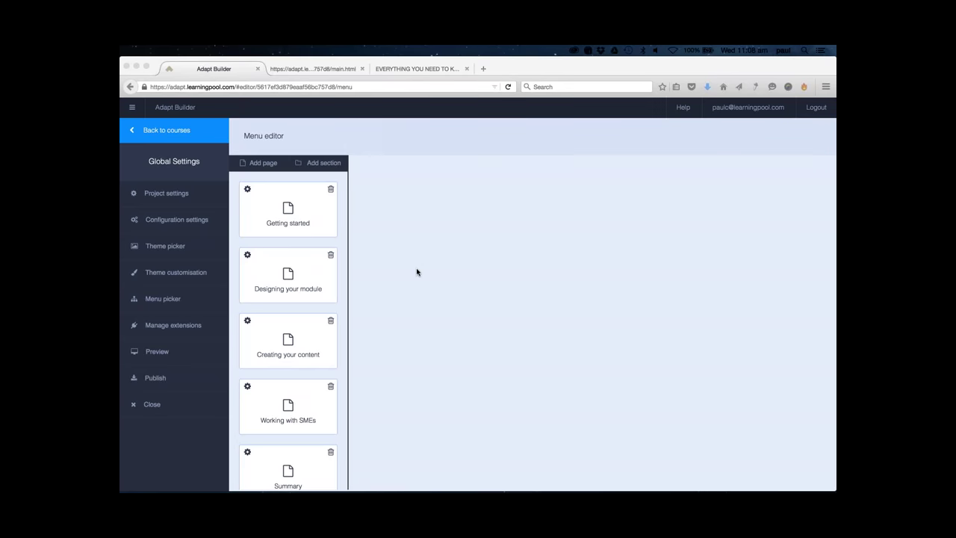
# Review the course preview's landing page, from the title banner to the section tiles.
pyautogui.click(298, 68)
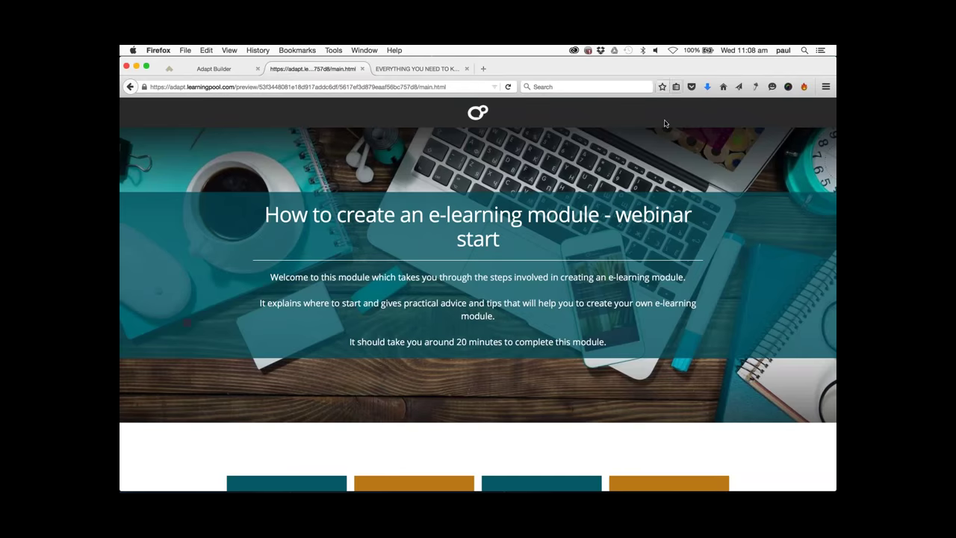
pyautogui.scroll(-4, 478, 299)
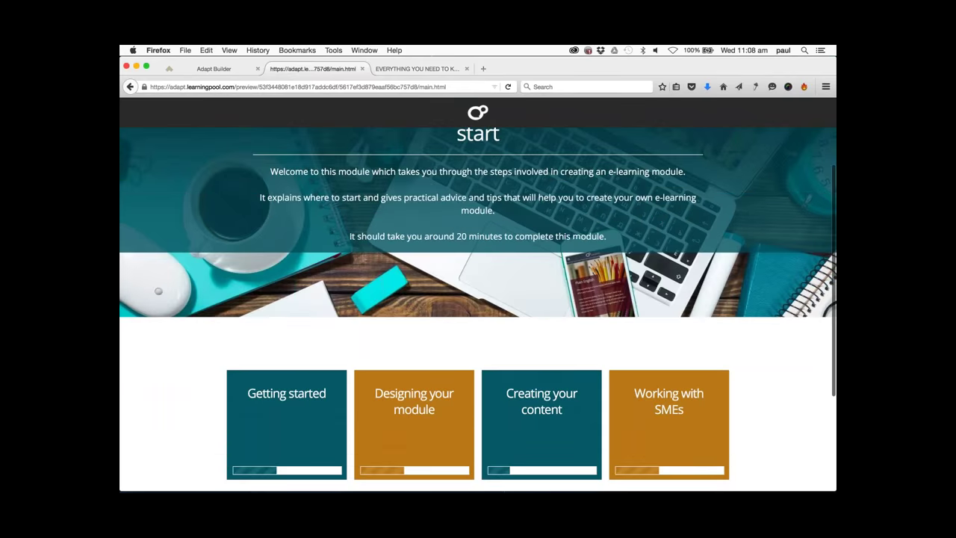
pyautogui.scroll(4, 478, 299)
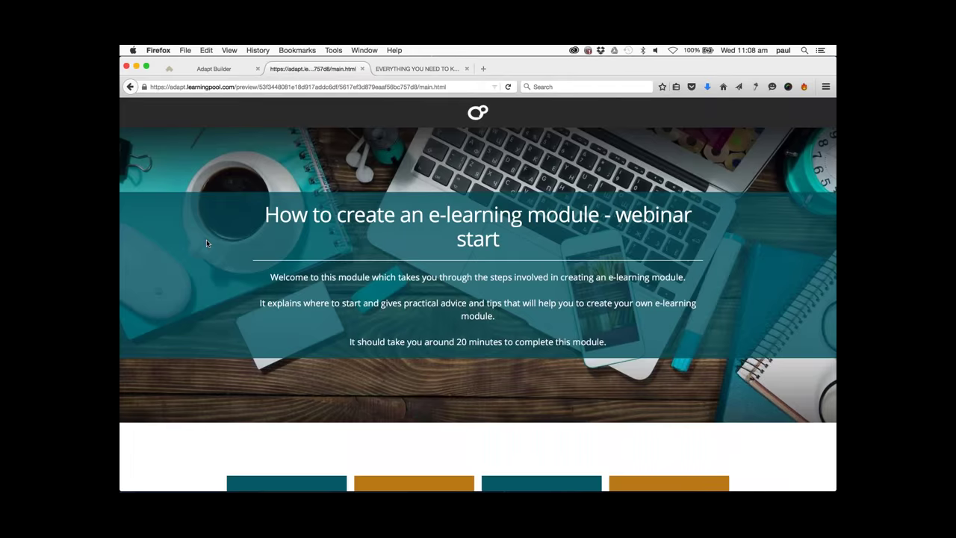
pyautogui.scroll(-5, 206, 239)
pyautogui.scroll(3, 206, 239)
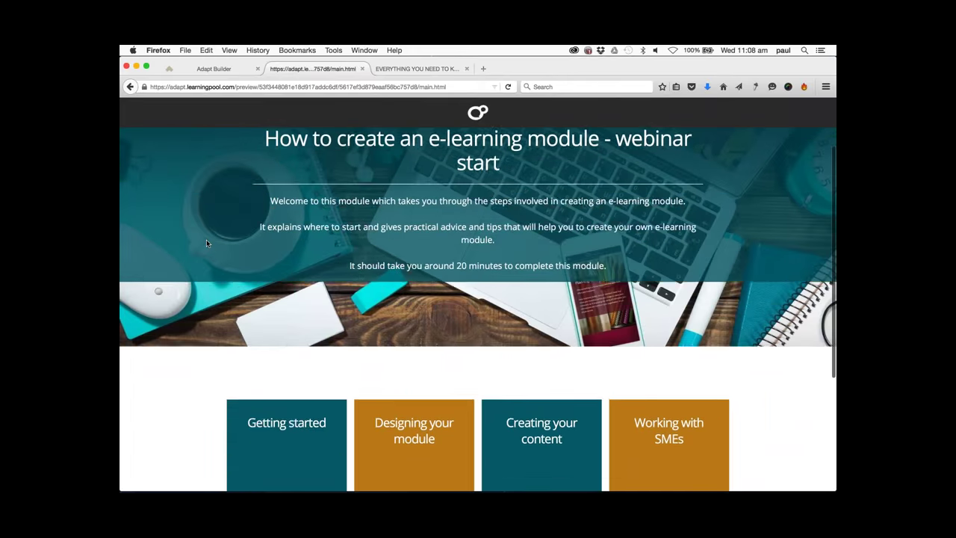
pyautogui.scroll(2, 207, 238)
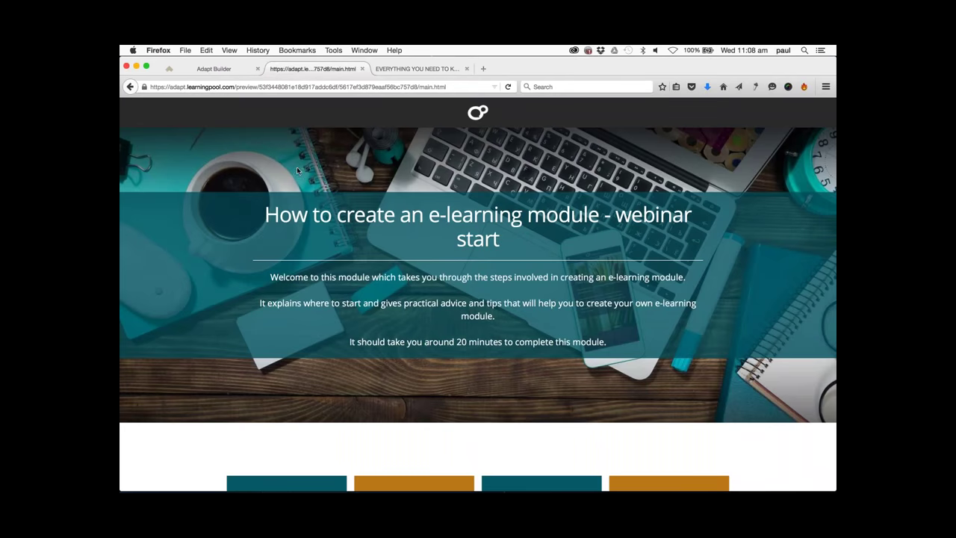
# Review the available course themes and menu types, cancelling out of each picker without changing the selection.
pyautogui.click(225, 70)
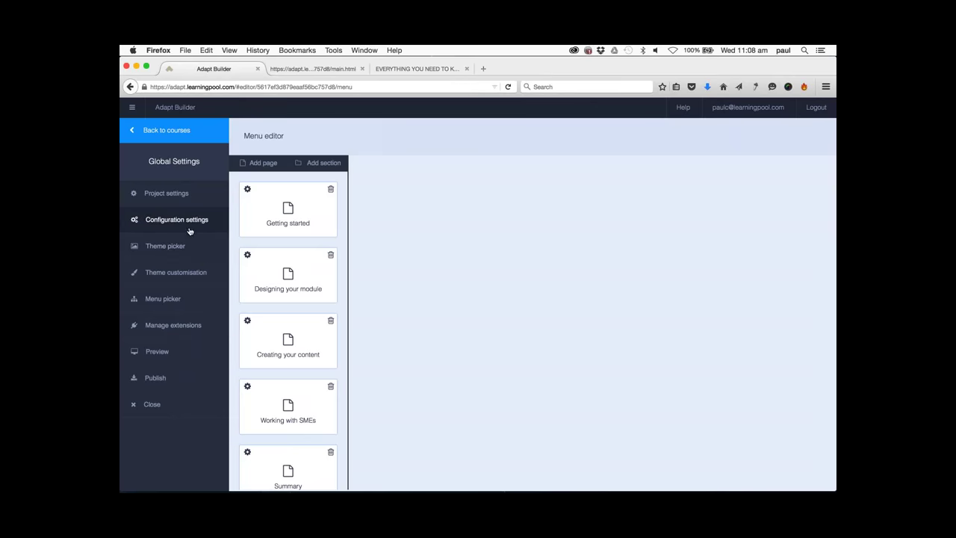
pyautogui.click(197, 251)
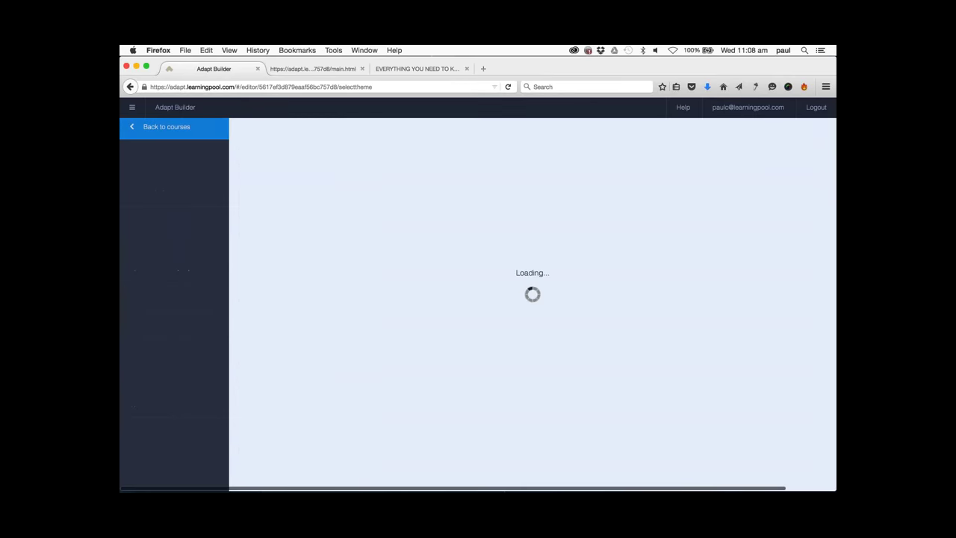
pyautogui.scroll(-10, 772, 271)
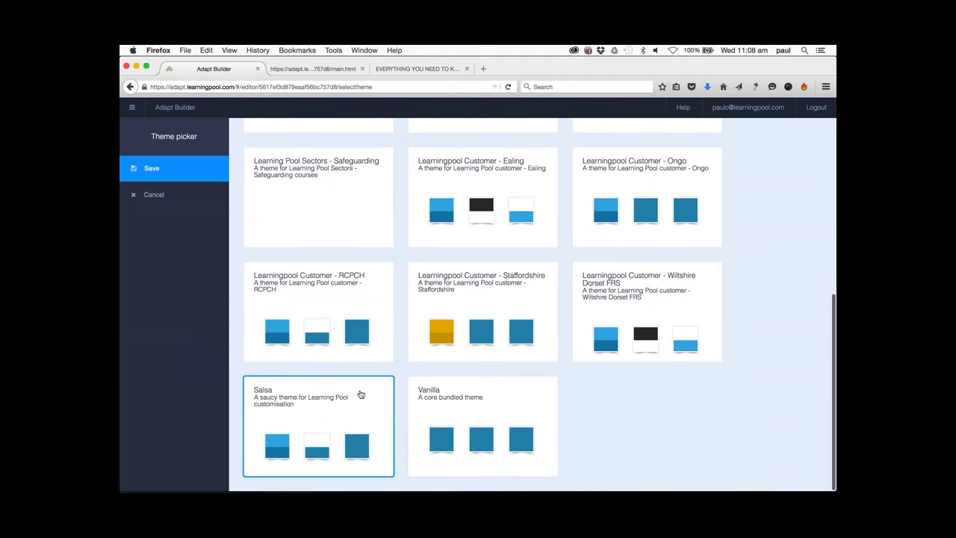
pyautogui.click(174, 197)
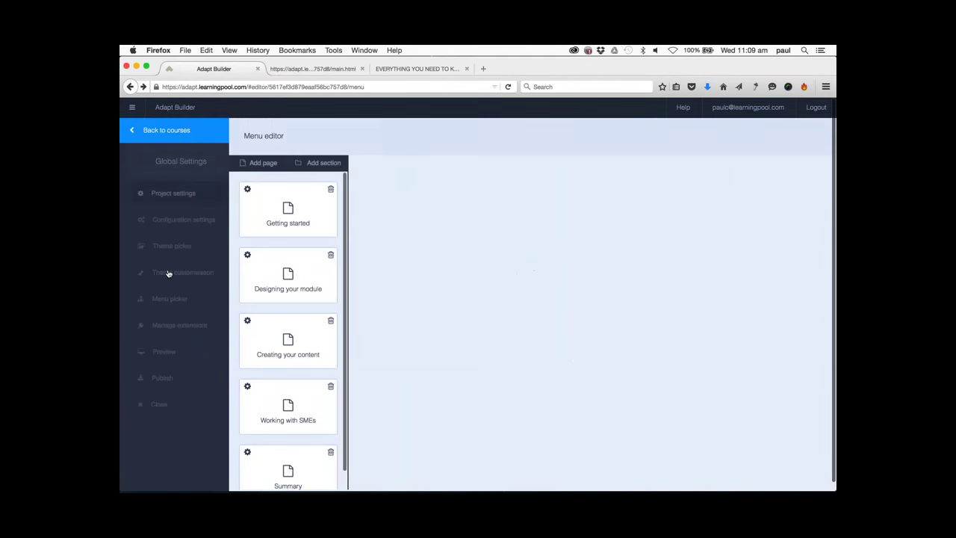
pyautogui.click(163, 298)
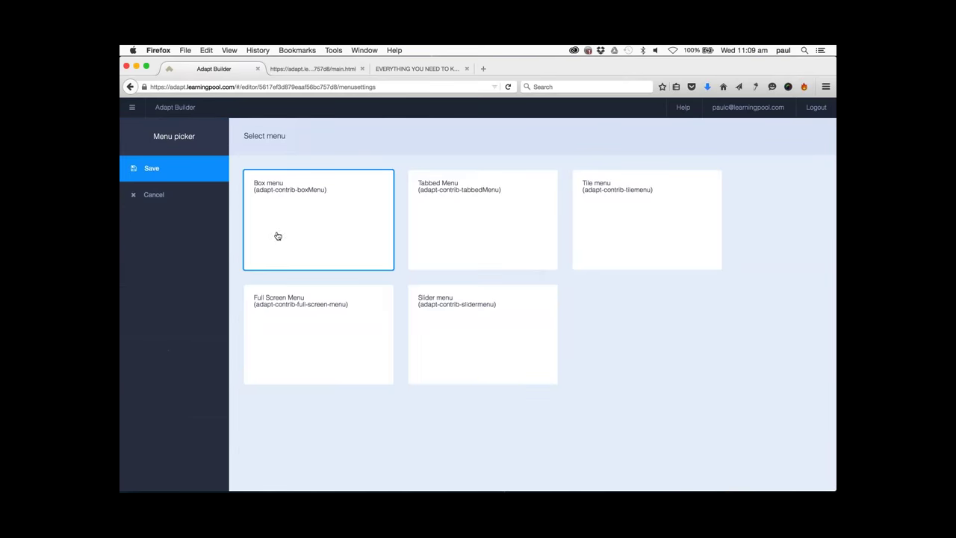
pyautogui.click(164, 204)
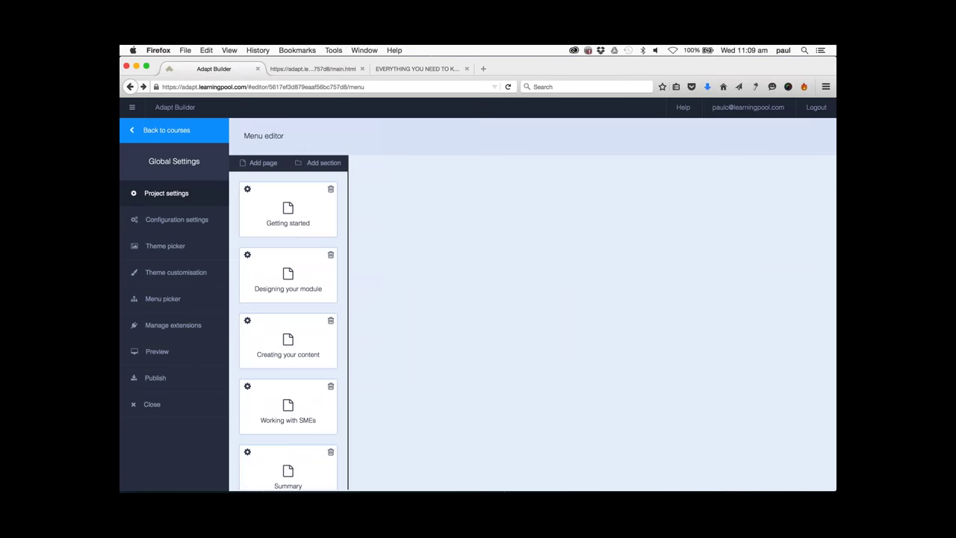
# Examine the General colour options and the Branding settings in the course's theme customisation.
pyautogui.click(201, 278)
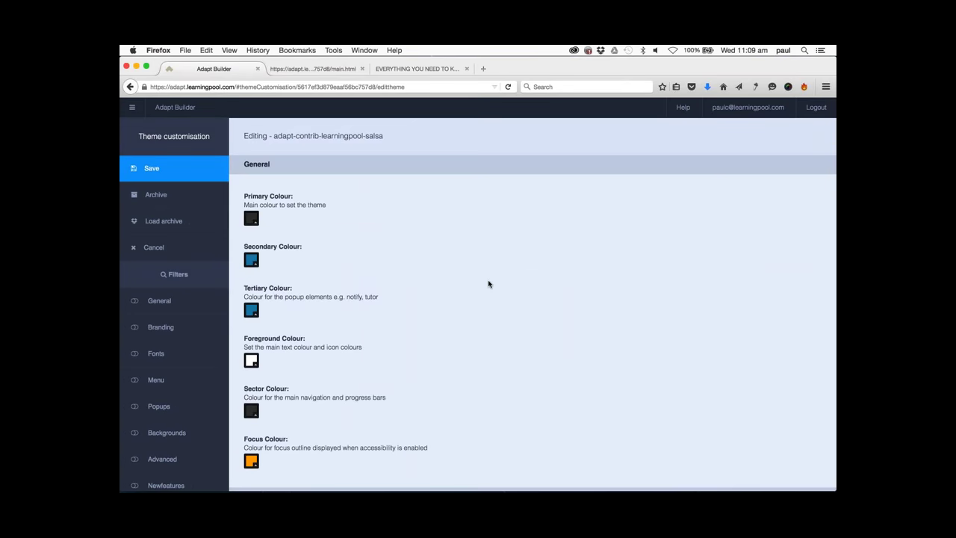
pyautogui.scroll(-3, 488, 283)
pyautogui.scroll(3, 489, 284)
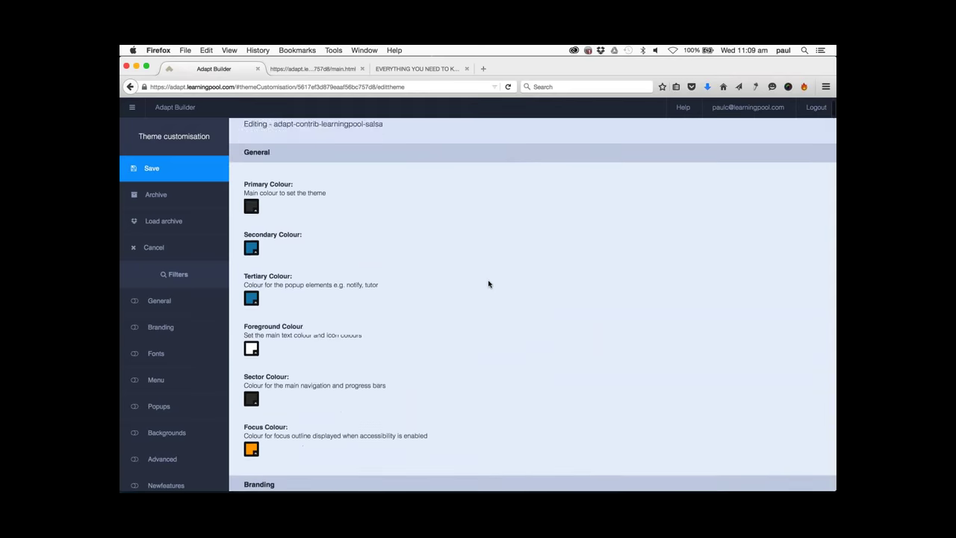
pyautogui.scroll(-1, 488, 284)
pyautogui.scroll(-8, 489, 284)
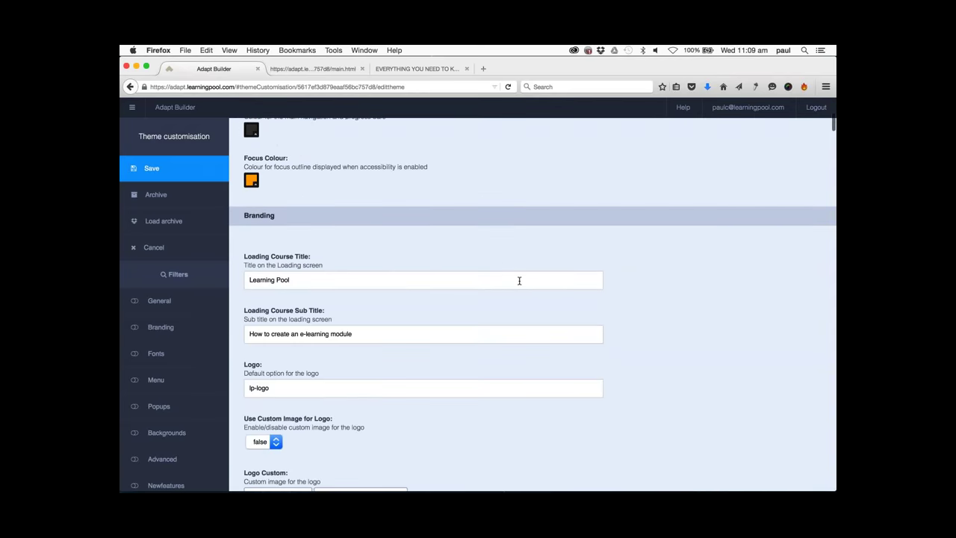
pyautogui.scroll(-4, 663, 309)
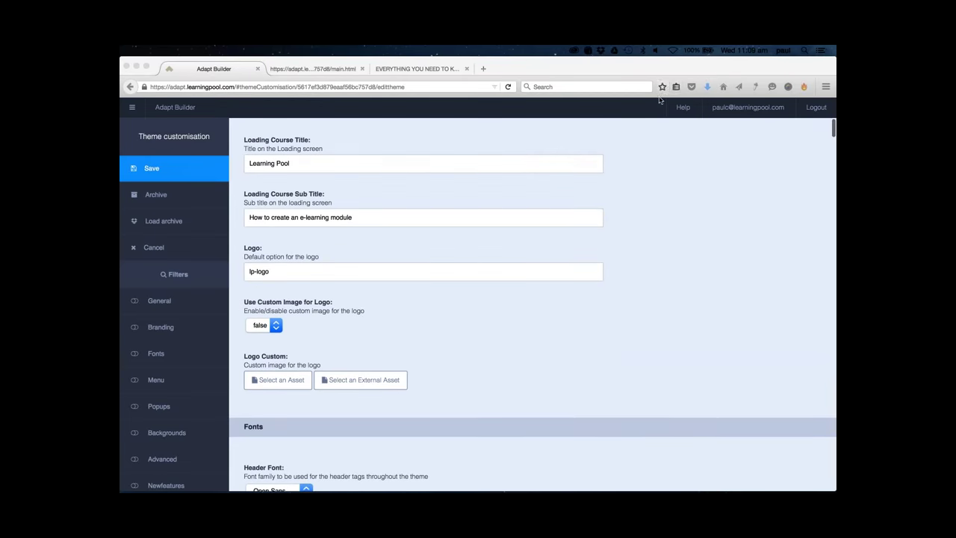
pyautogui.scroll(3, 646, 223)
pyautogui.scroll(-5, 647, 224)
pyautogui.scroll(2, 646, 222)
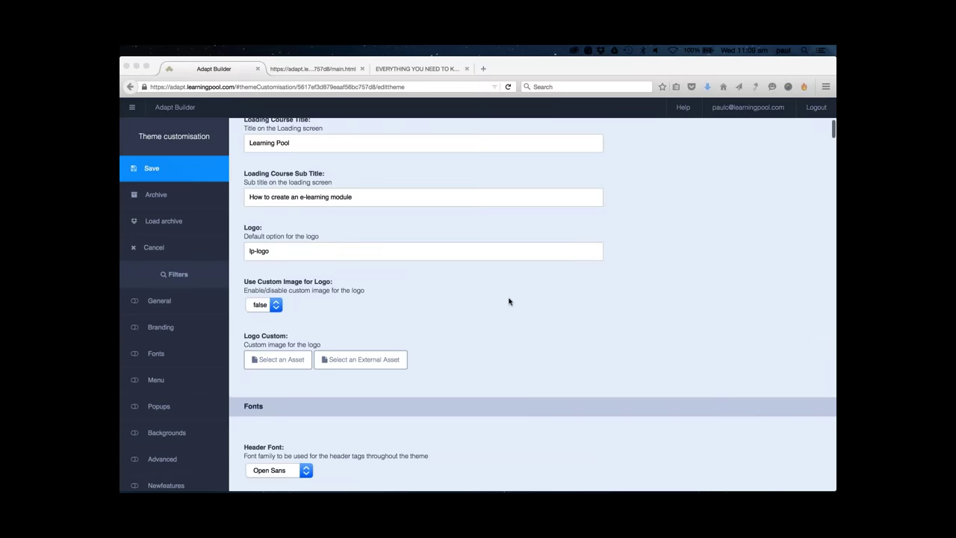
pyautogui.scroll(2, 508, 301)
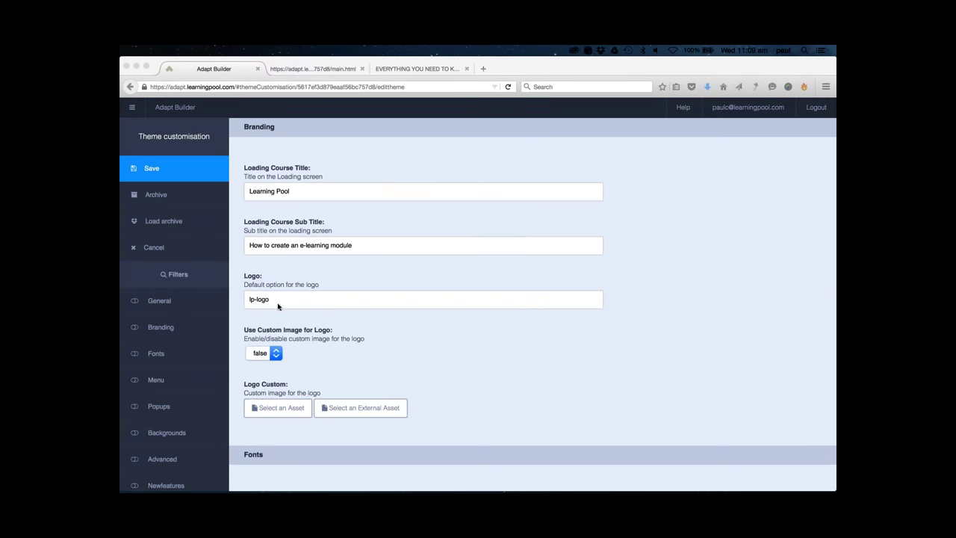
# Check the logo in the course preview against the default Logo value in the Branding settings.
pyautogui.click(315, 68)
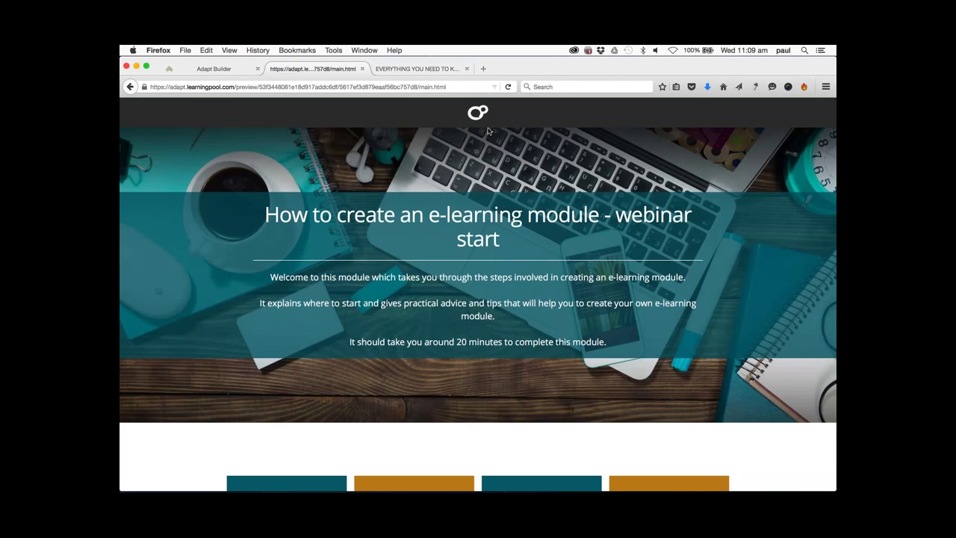
pyautogui.click(216, 69)
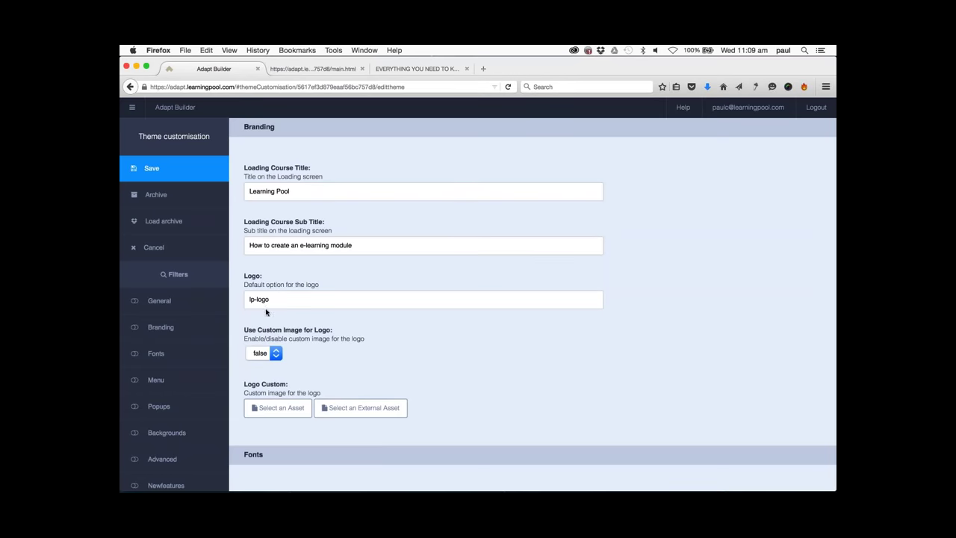
pyautogui.moveTo(274, 300); pyautogui.dragTo(244, 300)
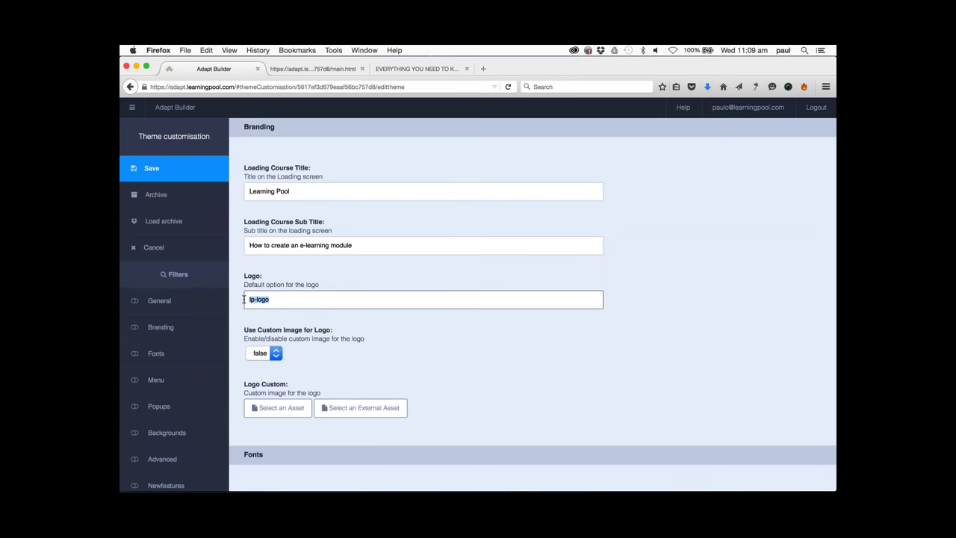
pyautogui.click(276, 311)
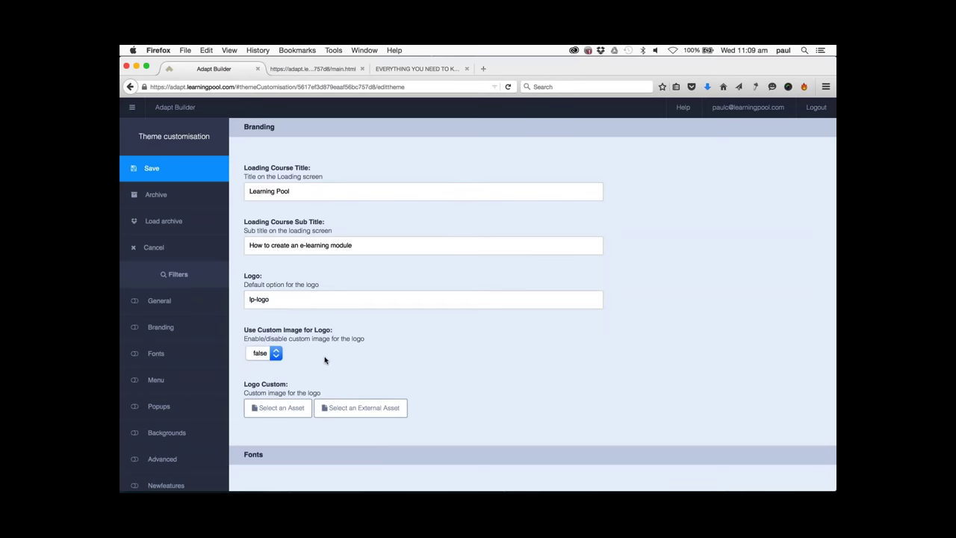
# Enable the custom logo image in the Branding settings and assign lorem-logo-60x140.png, filtering the assets by the lpl tag.
pyautogui.click(276, 355)
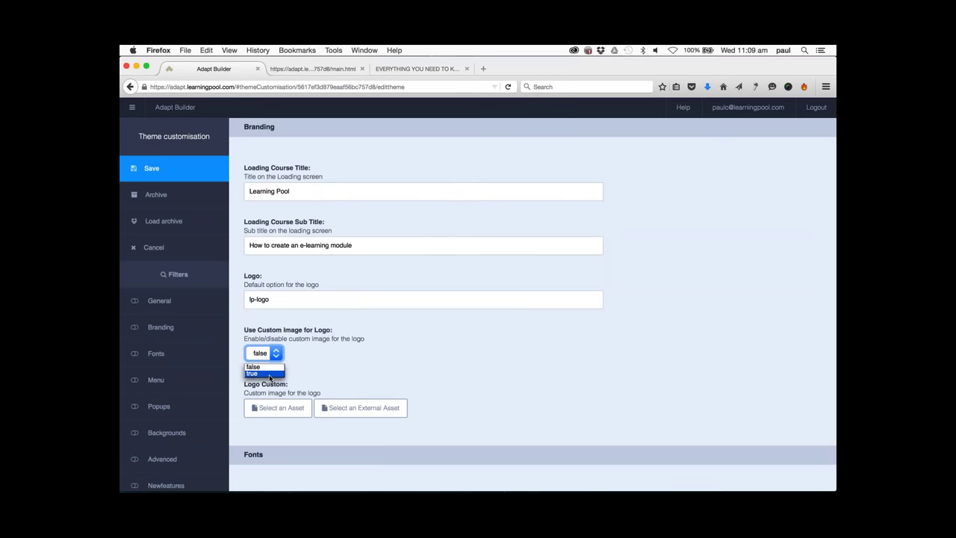
pyautogui.click(269, 375)
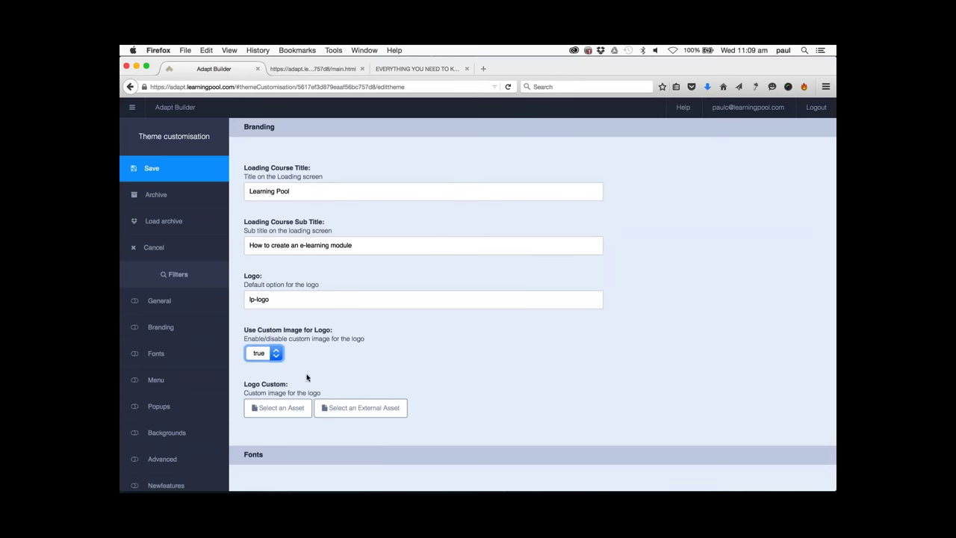
pyautogui.click(278, 408)
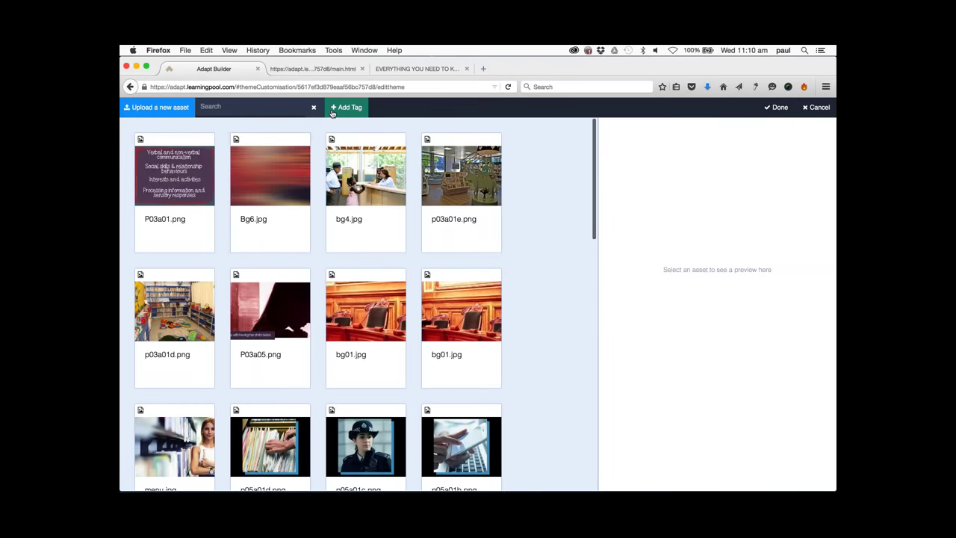
pyautogui.click(332, 112)
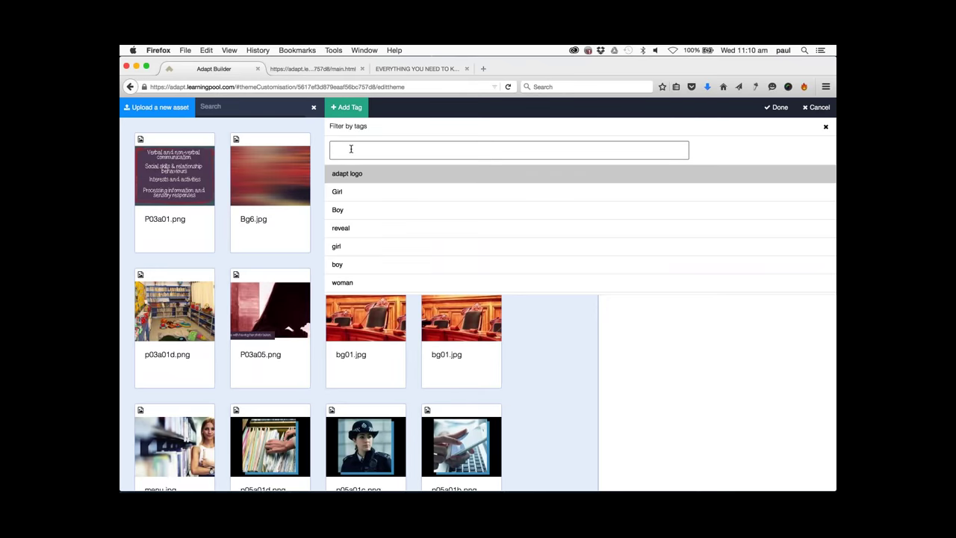
pyautogui.write('lpl')
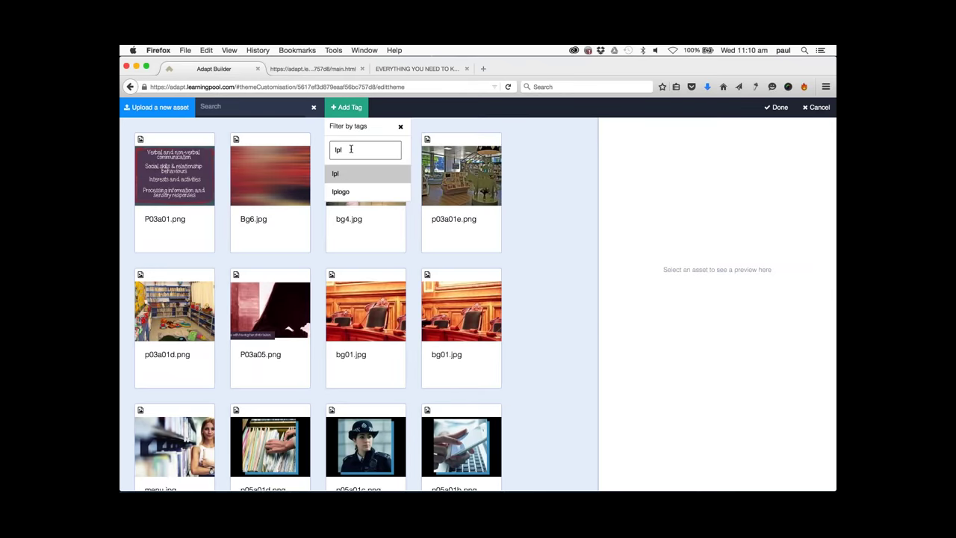
pyautogui.press('Return')
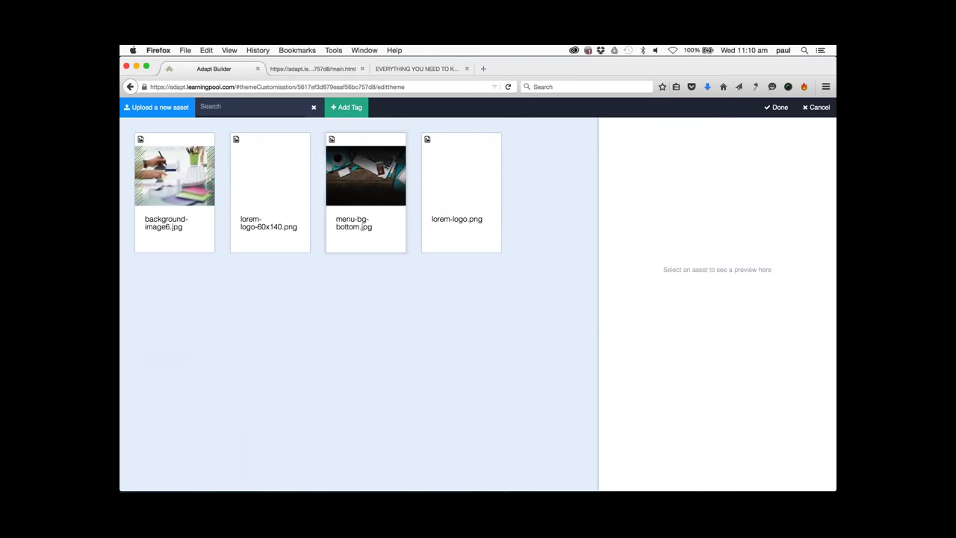
pyautogui.click(258, 174)
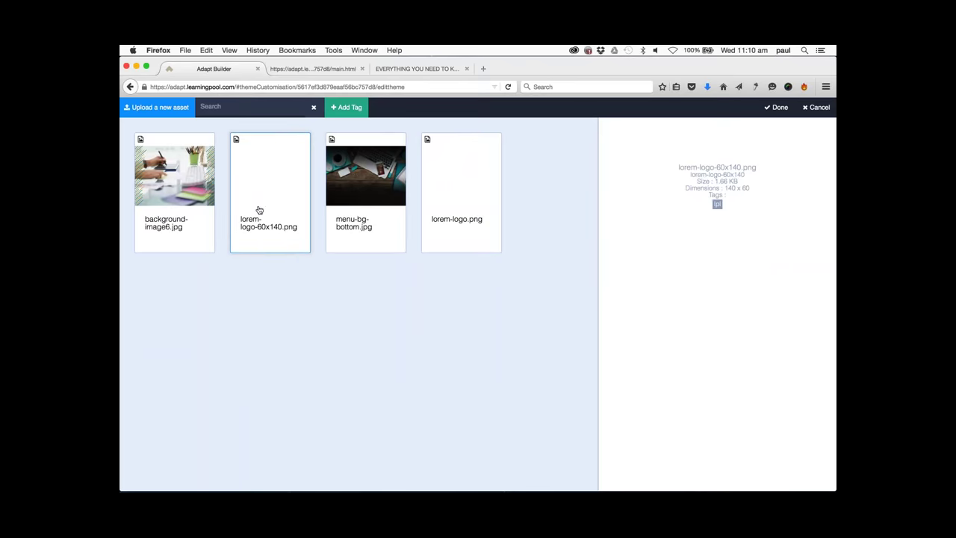
pyautogui.click(776, 108)
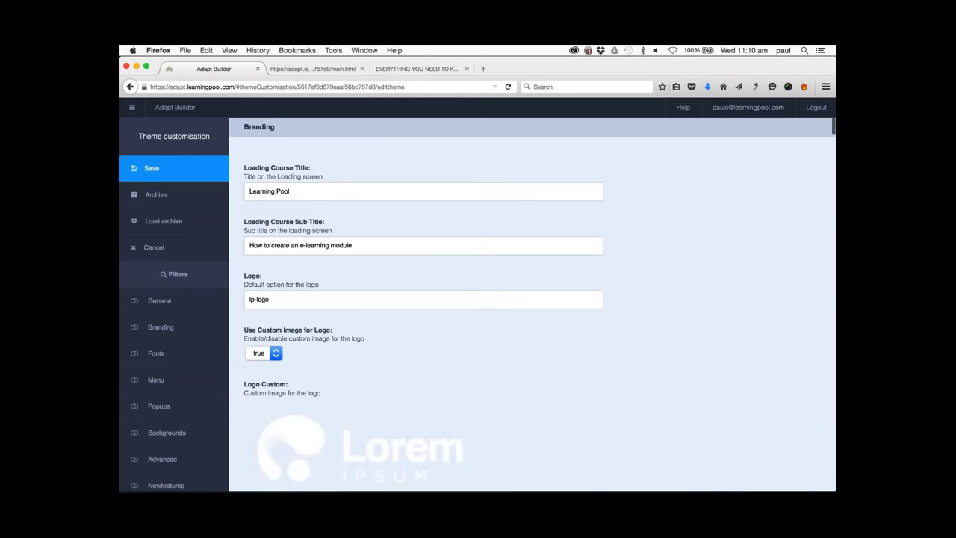
# Save the theme customisation and generate a fresh preview of the course.
pyautogui.scroll(-3, 403, 386)
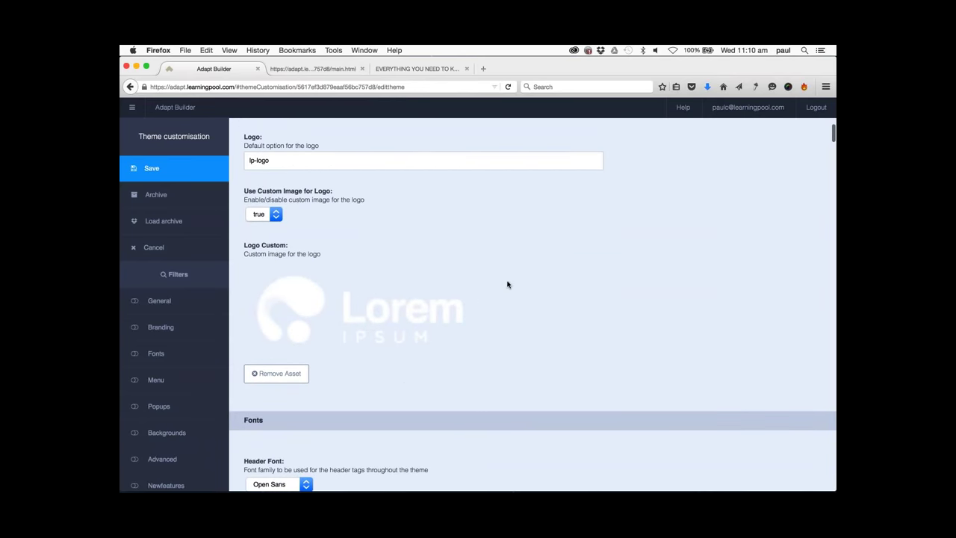
pyautogui.scroll(-1, 506, 273)
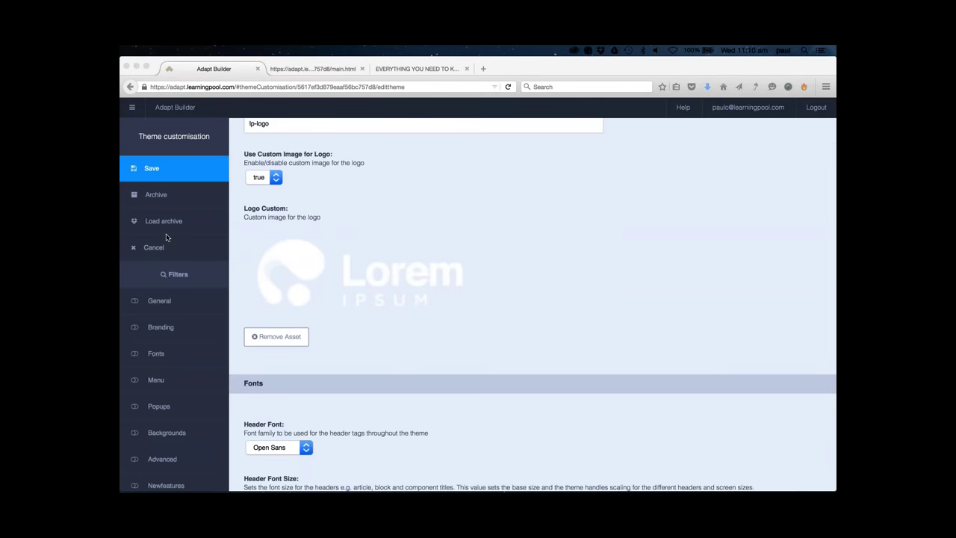
pyautogui.click(191, 179)
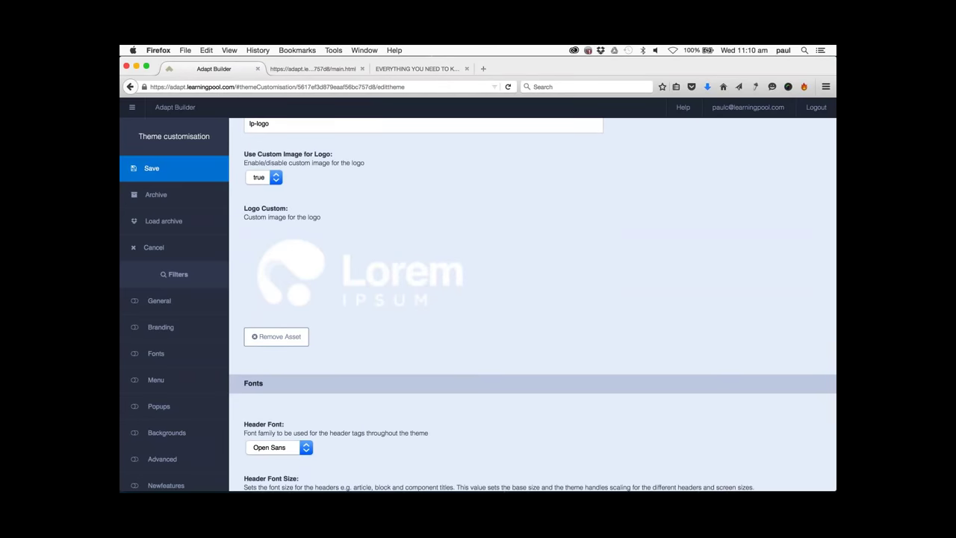
pyautogui.click(186, 170)
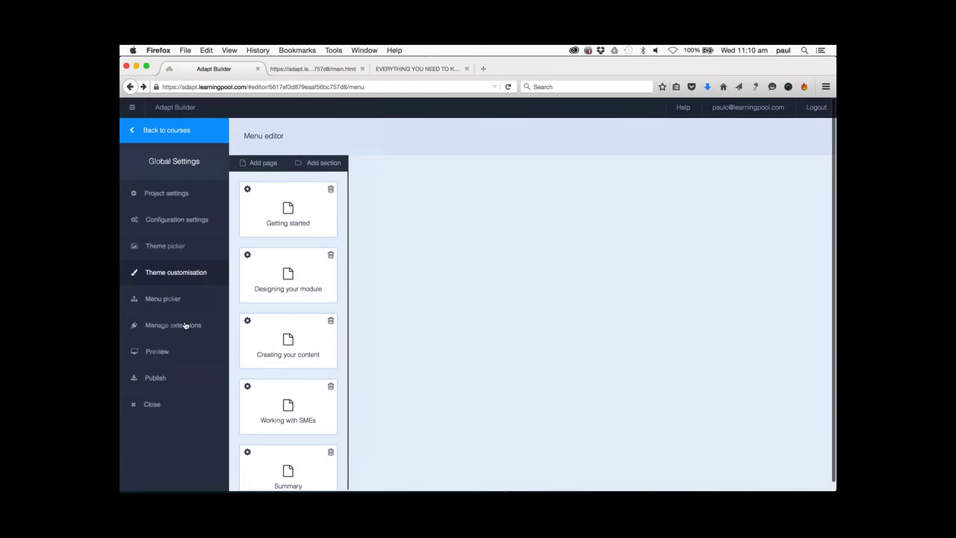
pyautogui.click(189, 358)
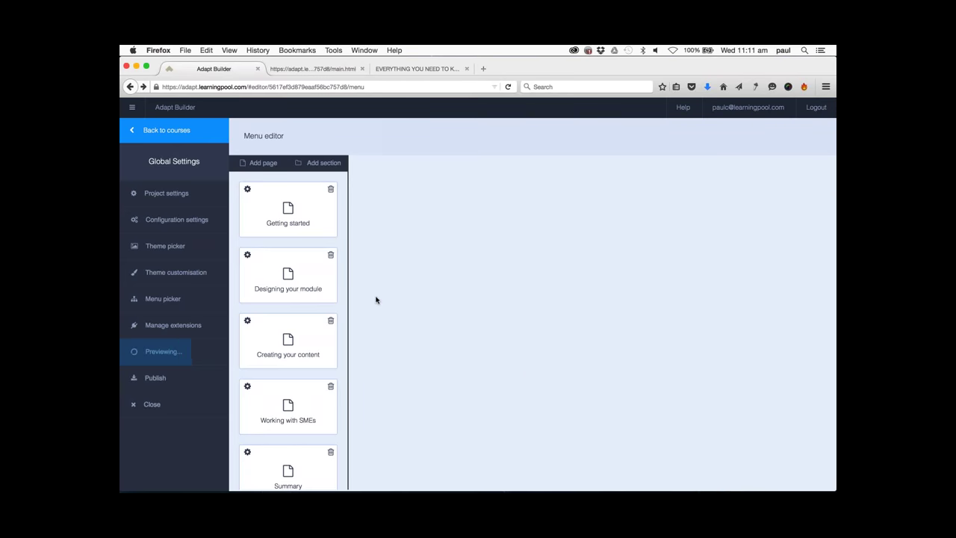
# Check the sample Adapt e-learning module's responsive layout at phone width, view its Shaping change section, and restore the browser window's full width.
pyautogui.click(395, 70)
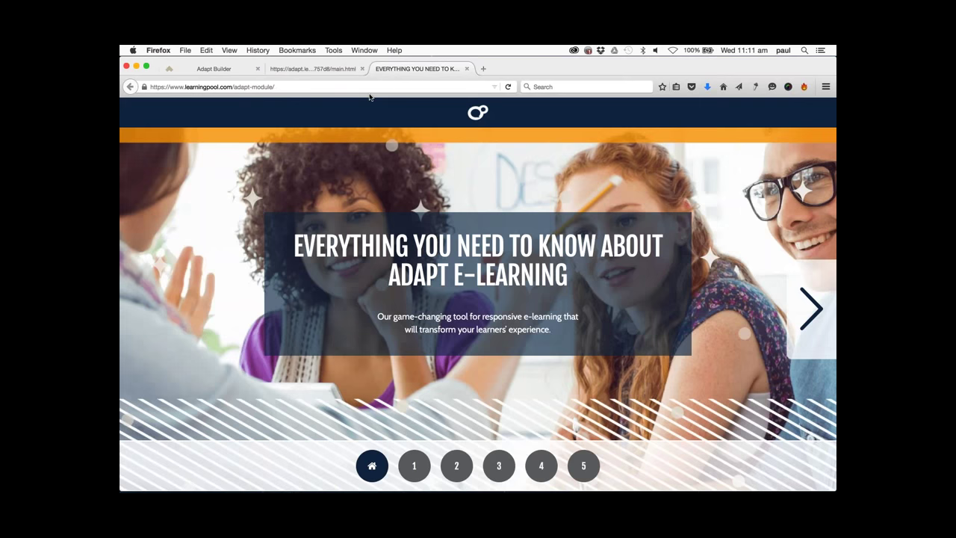
pyautogui.press('super+l')
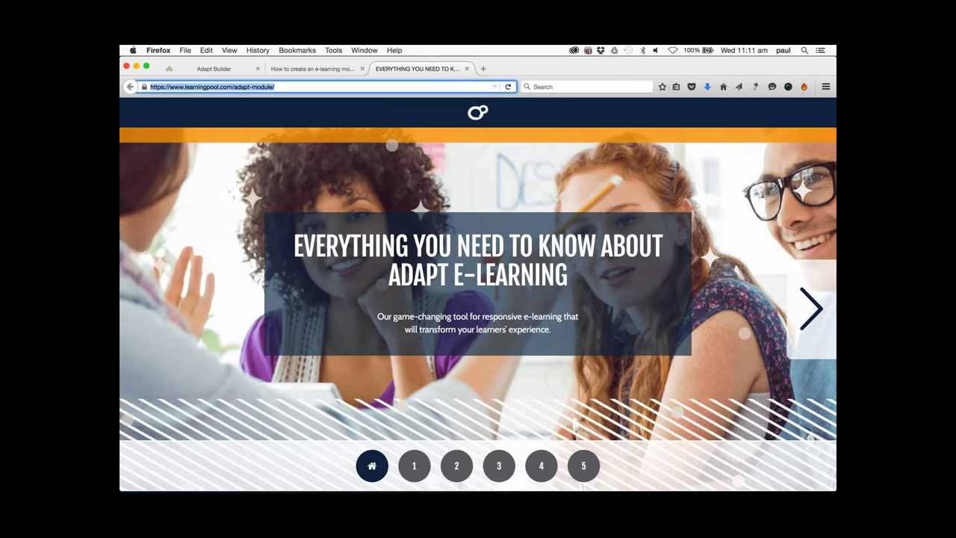
pyautogui.moveTo(826, 249); pyautogui.dragTo(836, 274)
pyautogui.moveTo(828, 237); pyautogui.dragTo(286, 254)
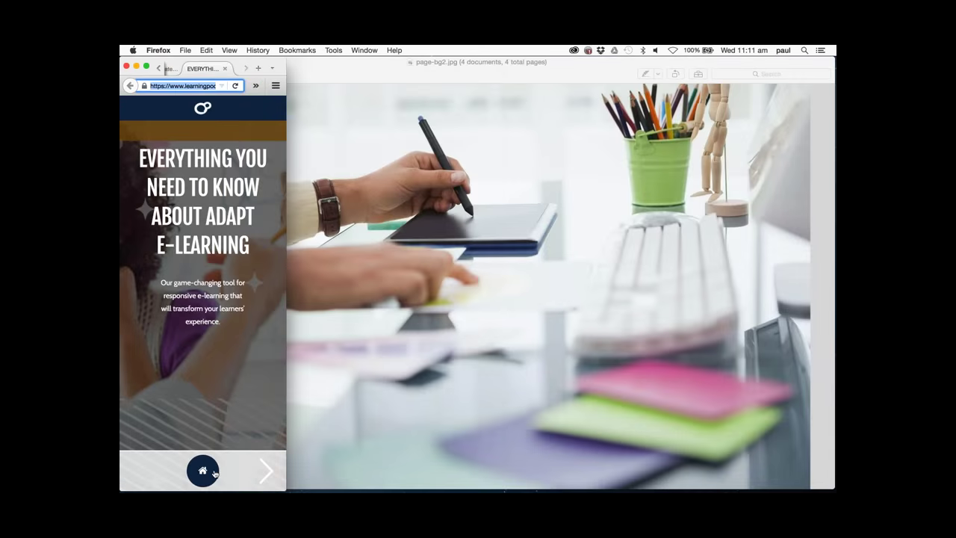
pyautogui.click(265, 470)
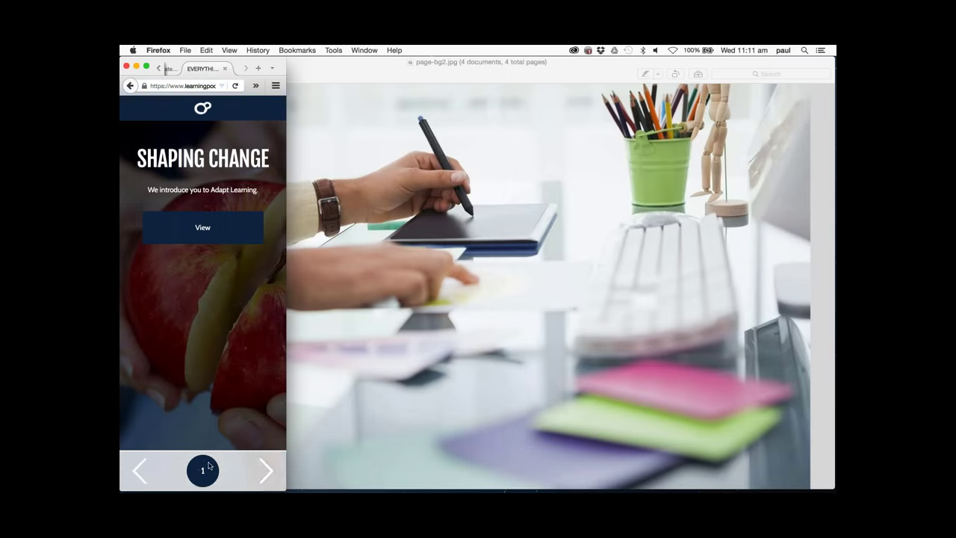
pyautogui.click(268, 401)
pyautogui.moveTo(286, 400); pyautogui.dragTo(835, 403)
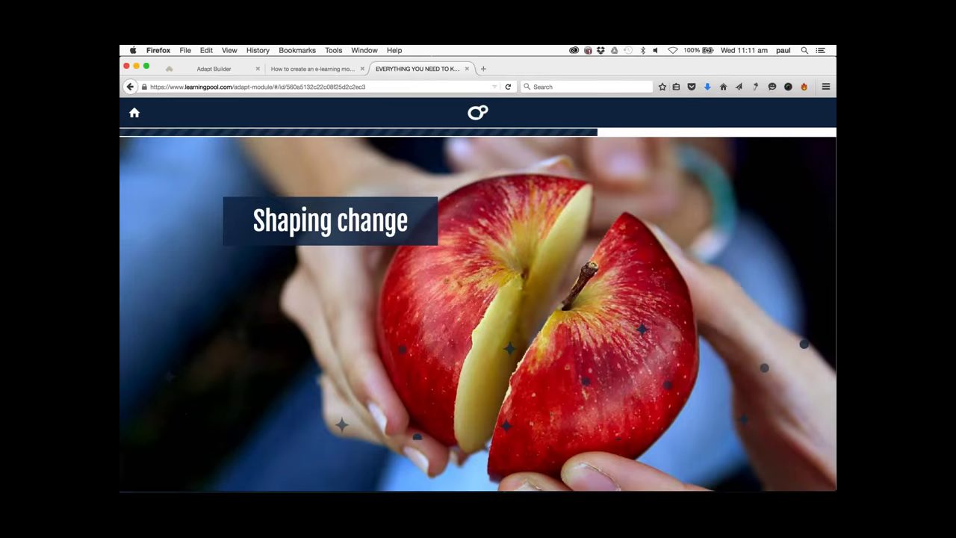
# Review the course preview's landing page, checking the new logo, the banner background and the coloured section tiles.
pyautogui.click(220, 70)
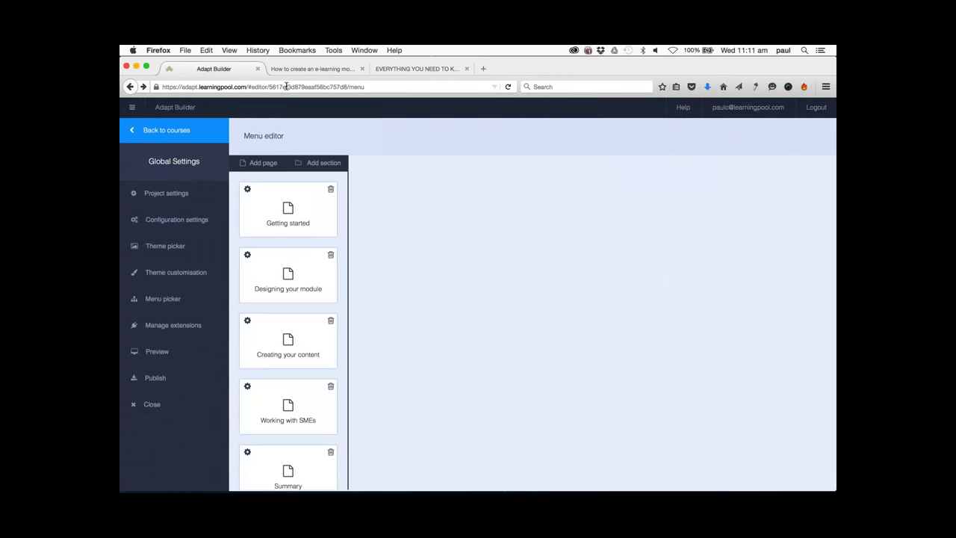
pyautogui.click(301, 70)
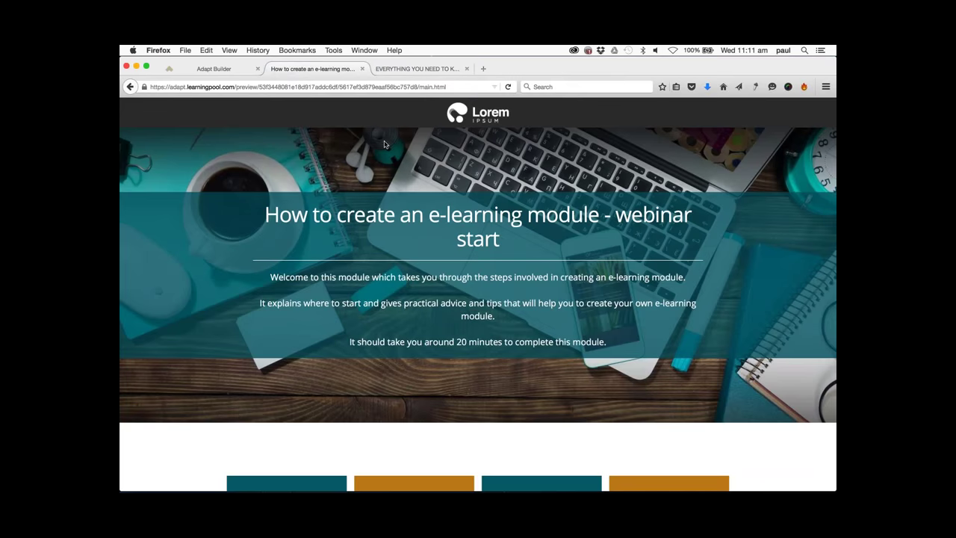
pyautogui.scroll(-5, 312, 159)
pyautogui.scroll(3, 312, 159)
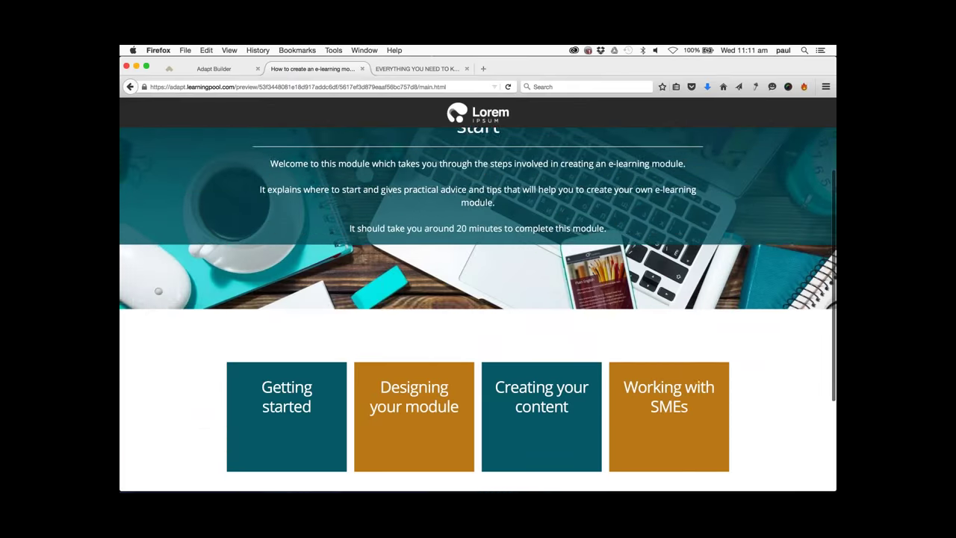
pyautogui.scroll(3, 247, 160)
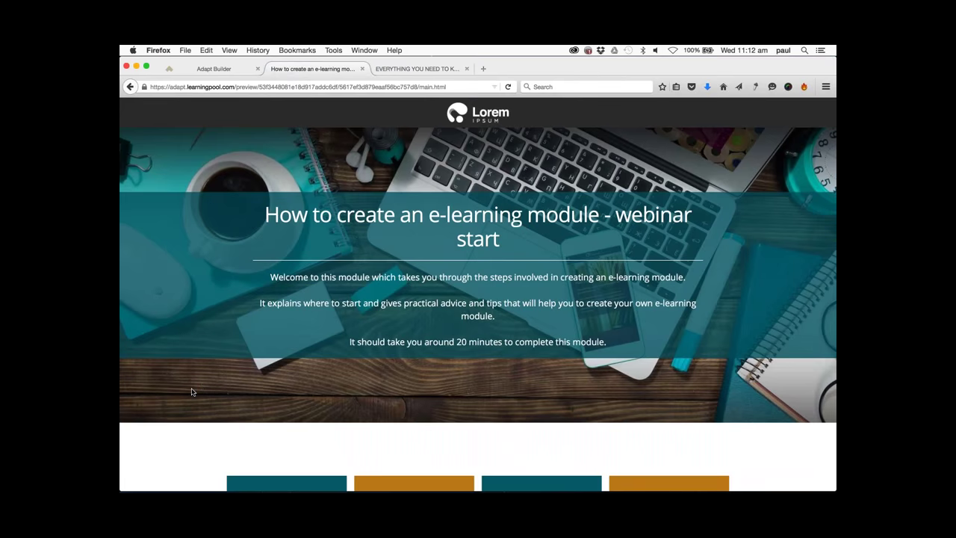
pyautogui.scroll(-2, 191, 392)
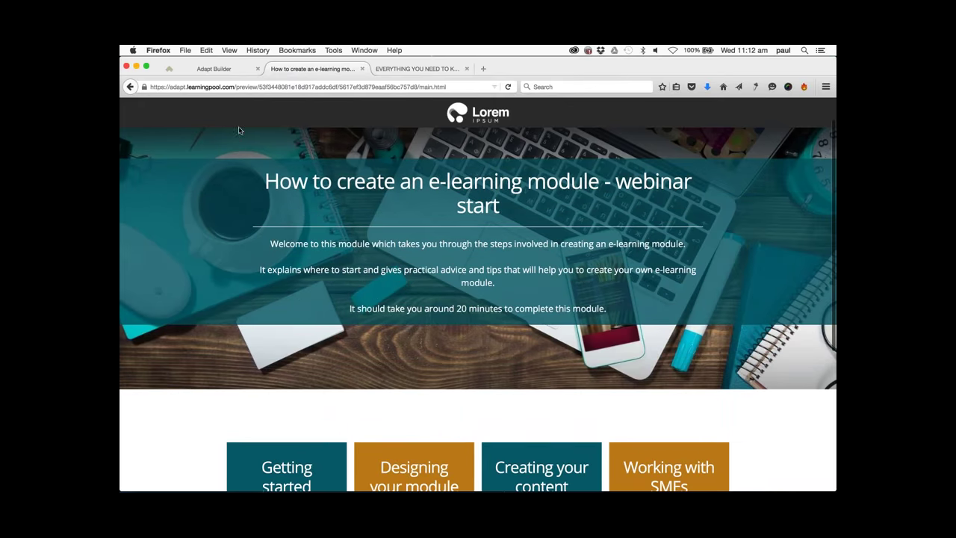
pyautogui.scroll(-2, 142, 392)
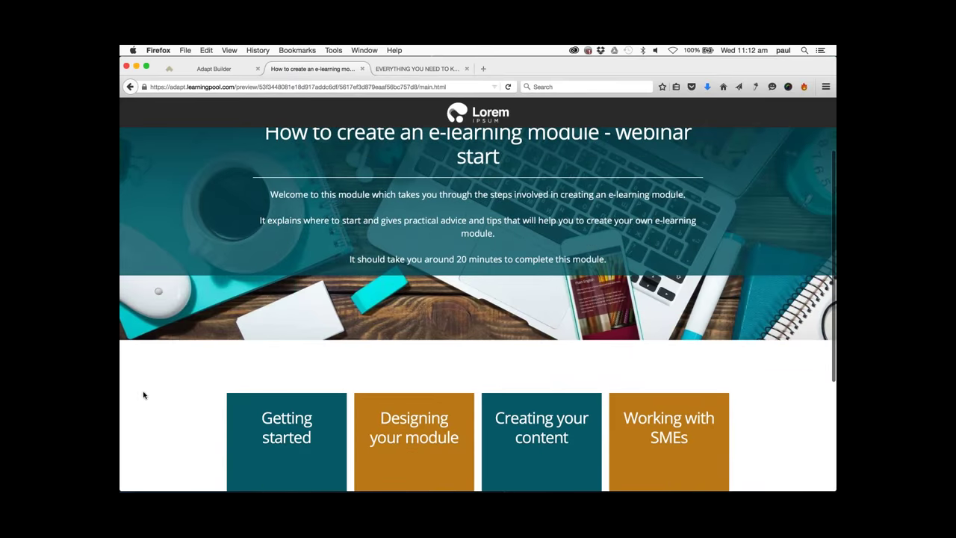
pyautogui.scroll(-2, 167, 408)
pyautogui.scroll(-3, 168, 408)
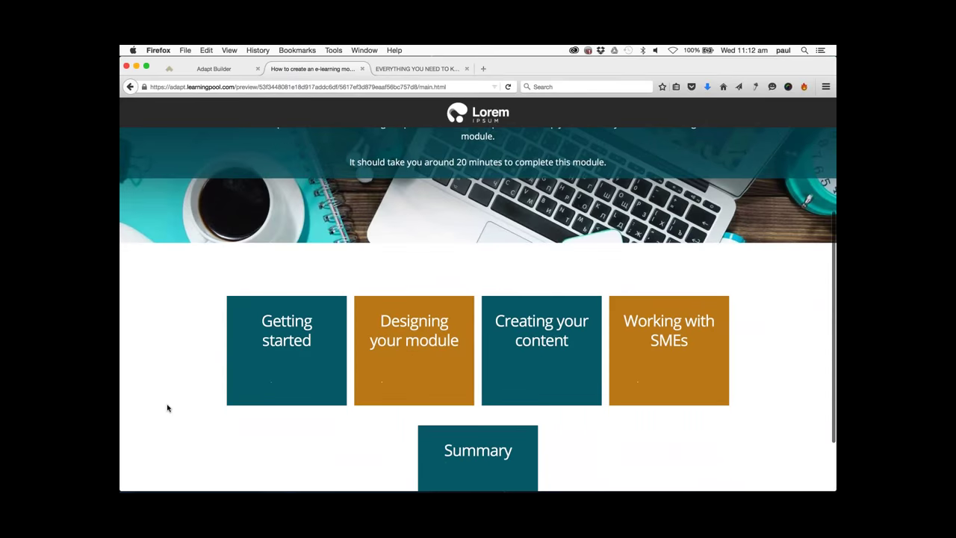
pyautogui.scroll(1, 167, 408)
pyautogui.scroll(1, 167, 408)
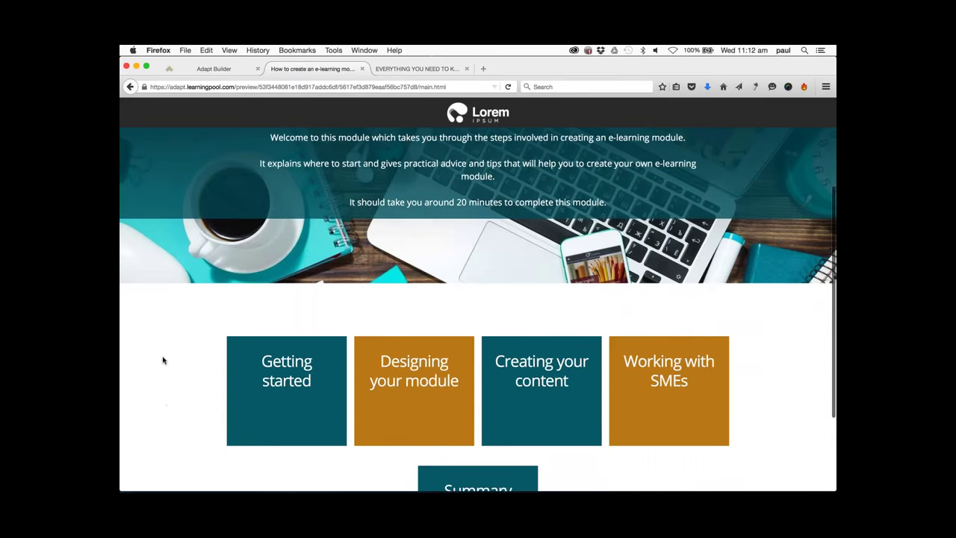
# Examine the background and text colour options in the Backgrounds section of the course's theme customisation, then clear that filter.
pyautogui.click(224, 69)
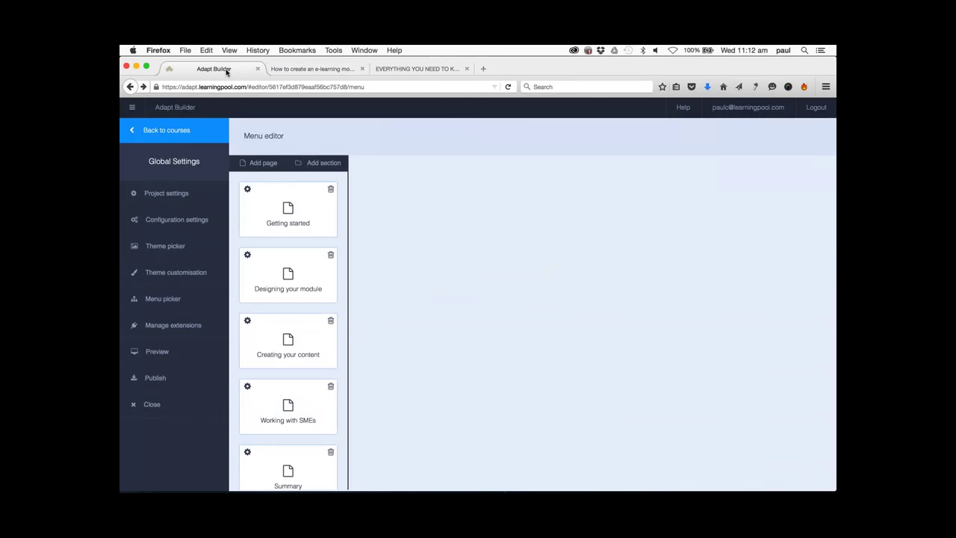
pyautogui.click(196, 274)
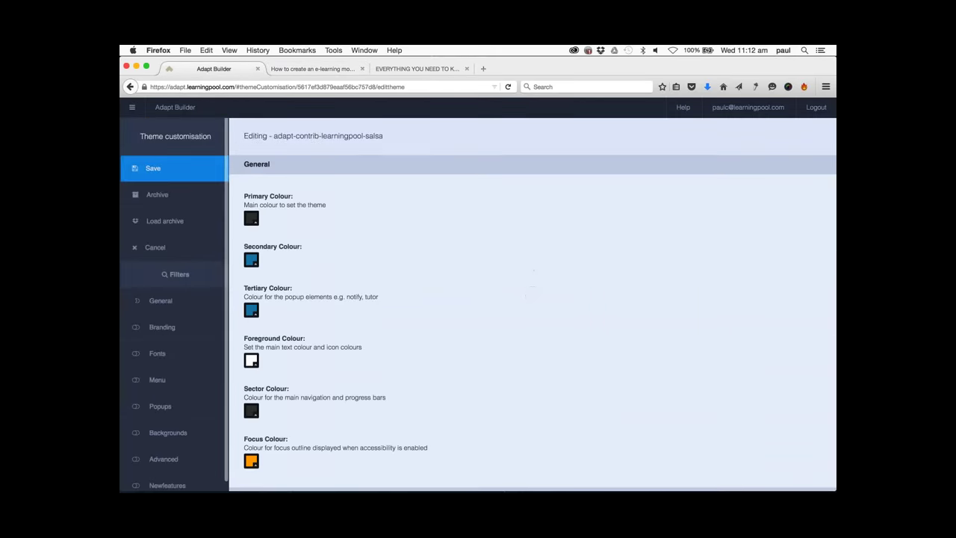
pyautogui.click(201, 433)
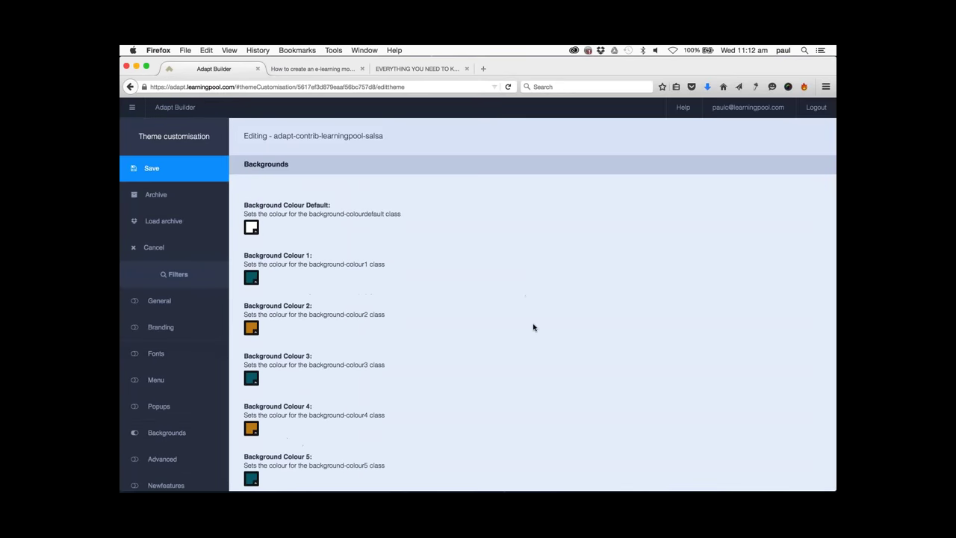
pyautogui.scroll(-10, 533, 327)
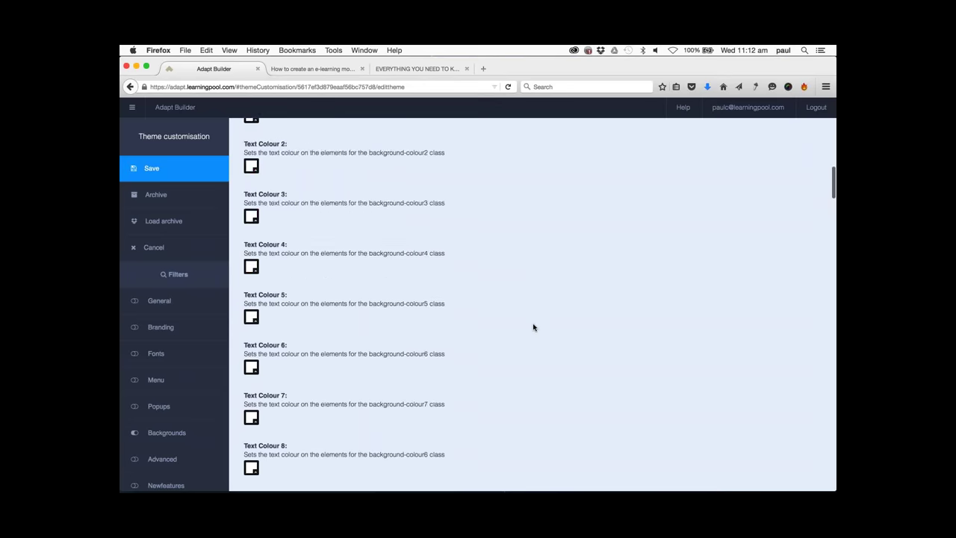
pyautogui.scroll(10, 533, 327)
pyautogui.click(188, 432)
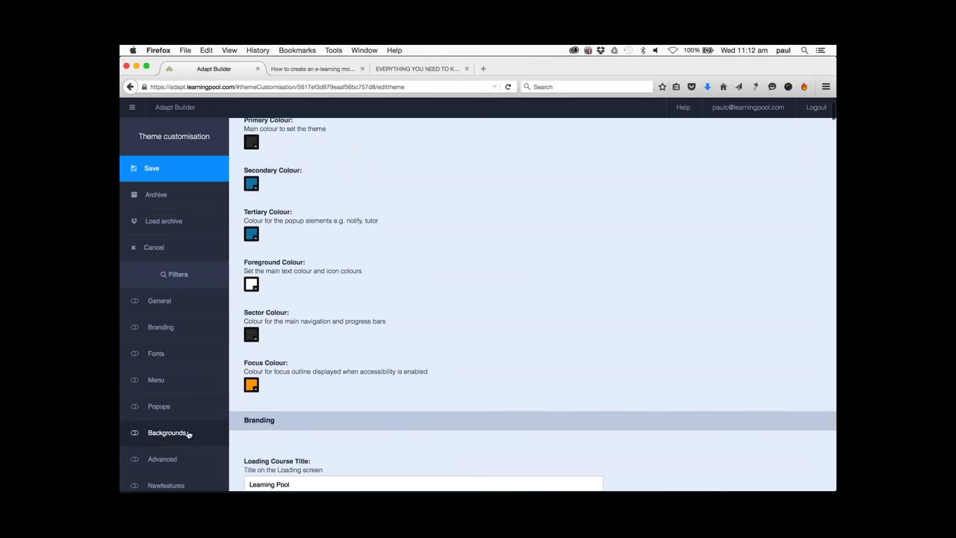
# In the Menu theme settings, set the menu bottom background image to menu-bg-bottom.jpg, filtering the assets by the tag lpl.
pyautogui.click(184, 383)
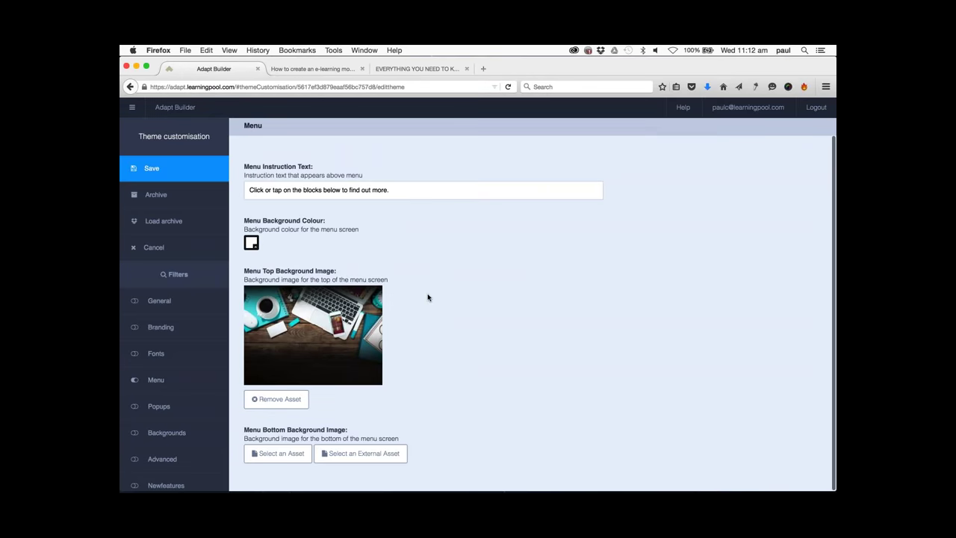
pyautogui.click(306, 70)
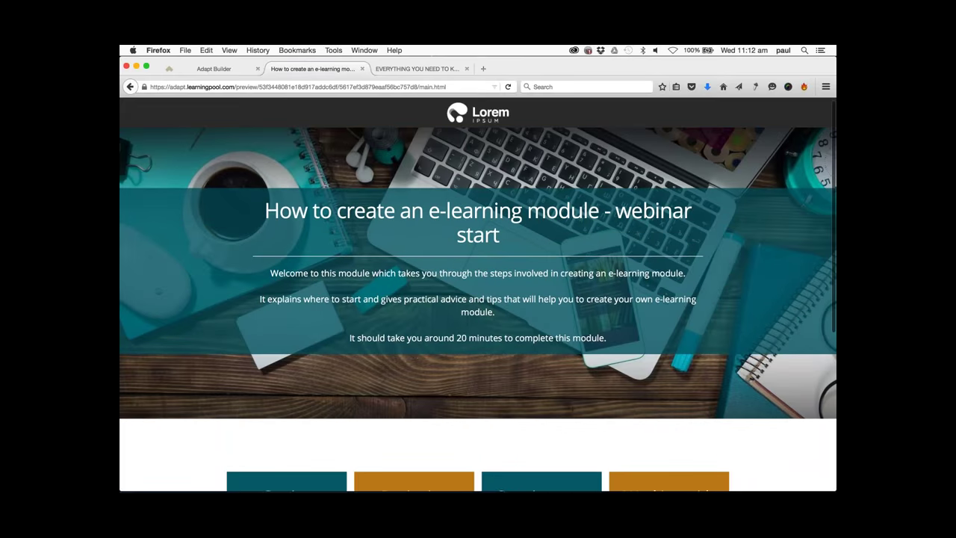
pyautogui.click(210, 68)
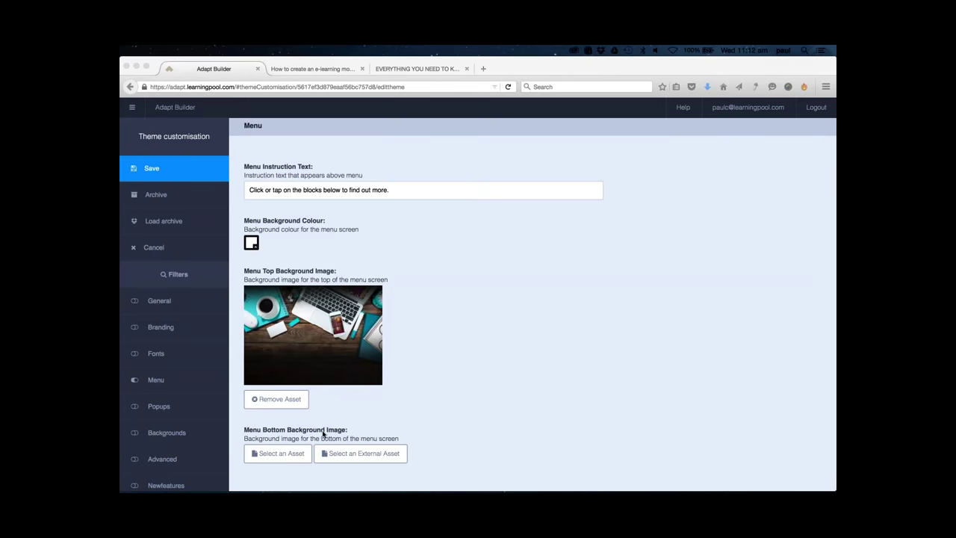
pyautogui.click(274, 453)
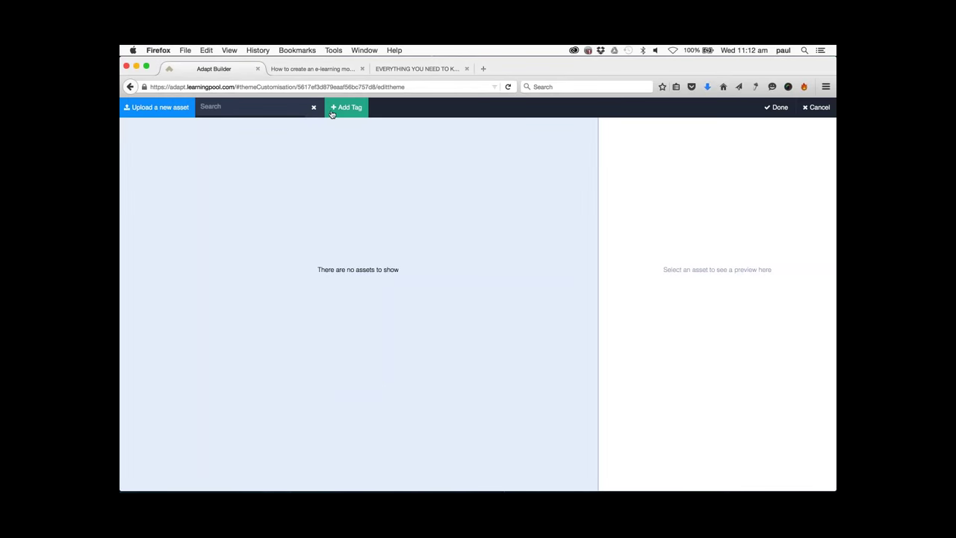
pyautogui.click(333, 110)
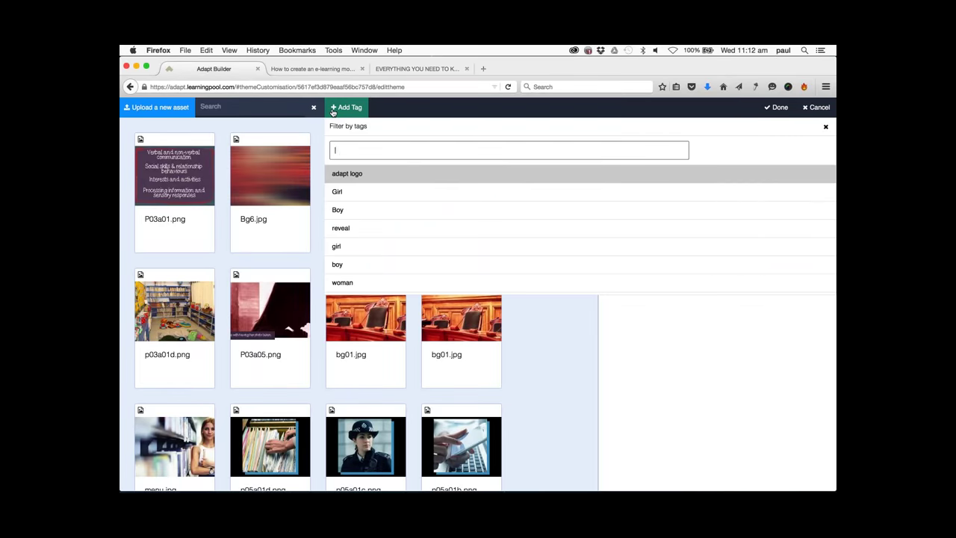
pyautogui.write('lpl')
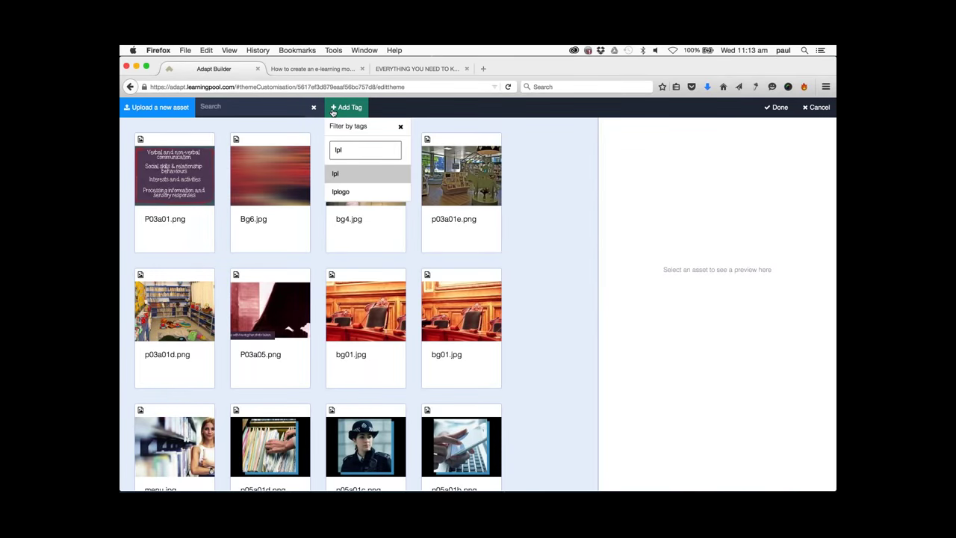
pyautogui.press('Return')
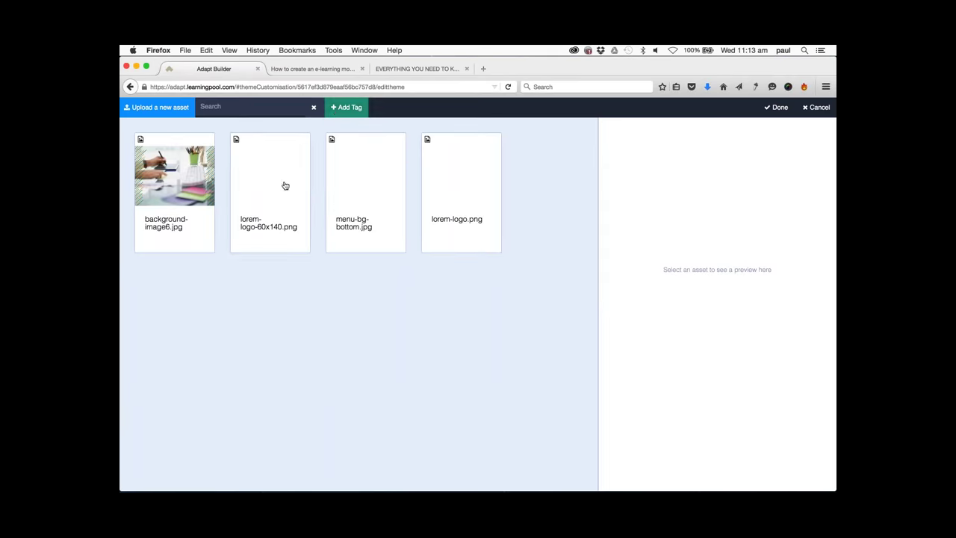
pyautogui.click(368, 165)
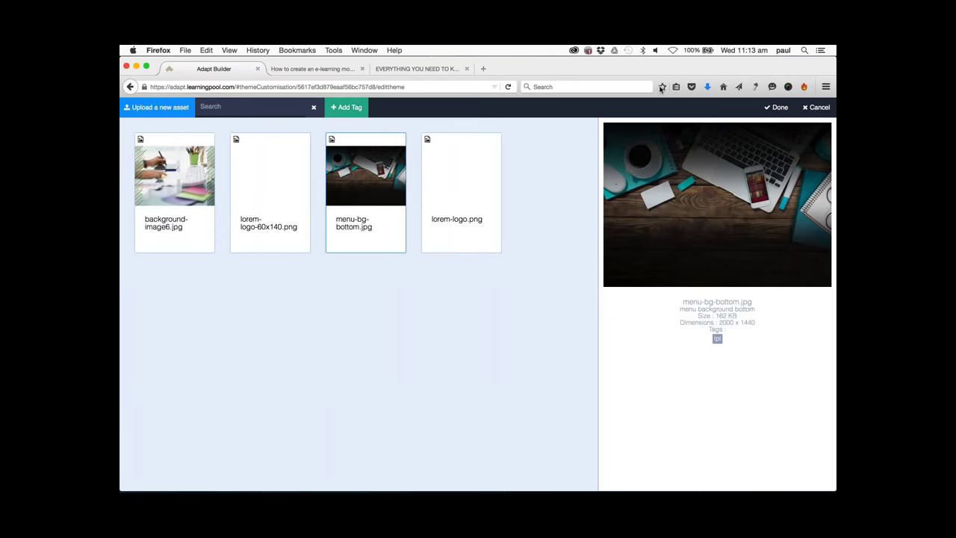
pyautogui.click(777, 107)
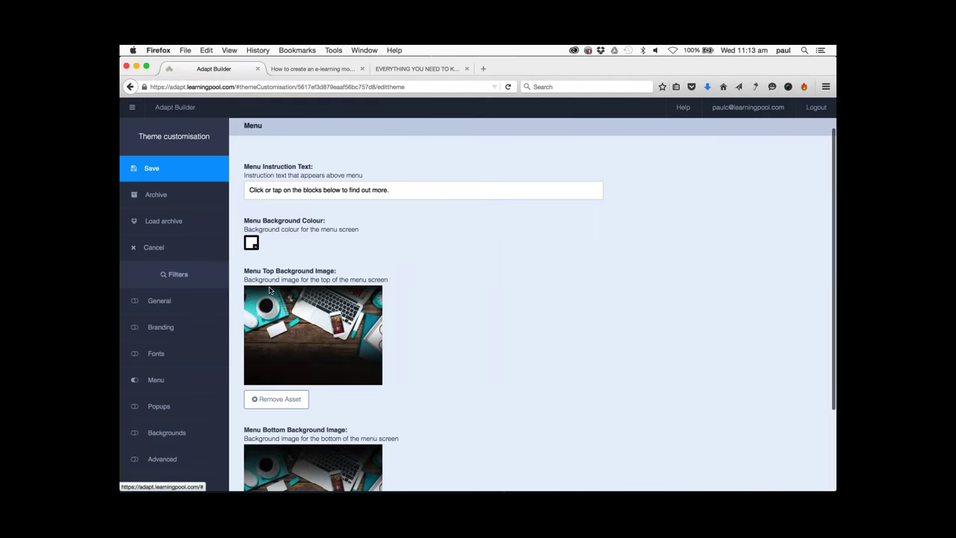
# Save the theme customisation with the new bottom background, generate a new course preview and open it.
pyautogui.scroll(-1, 184, 369)
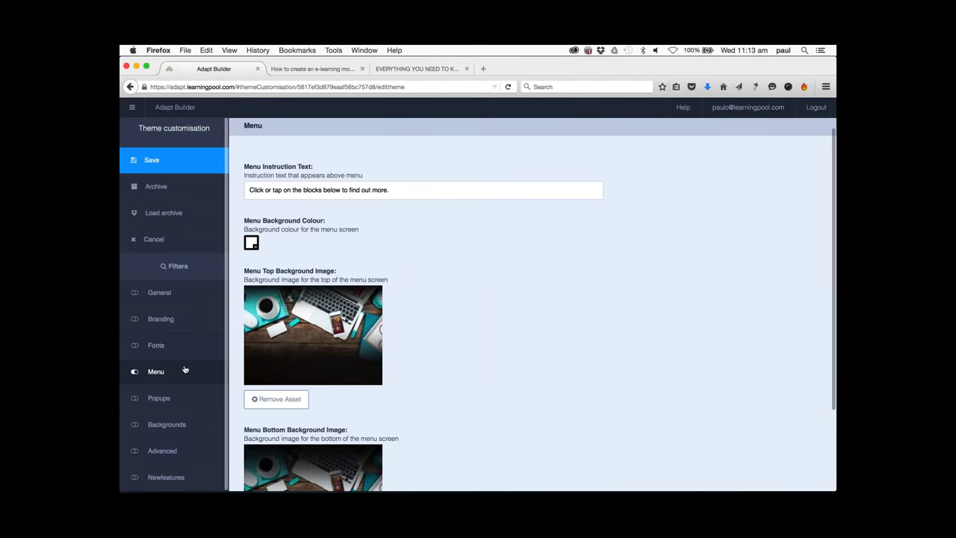
pyautogui.click(151, 166)
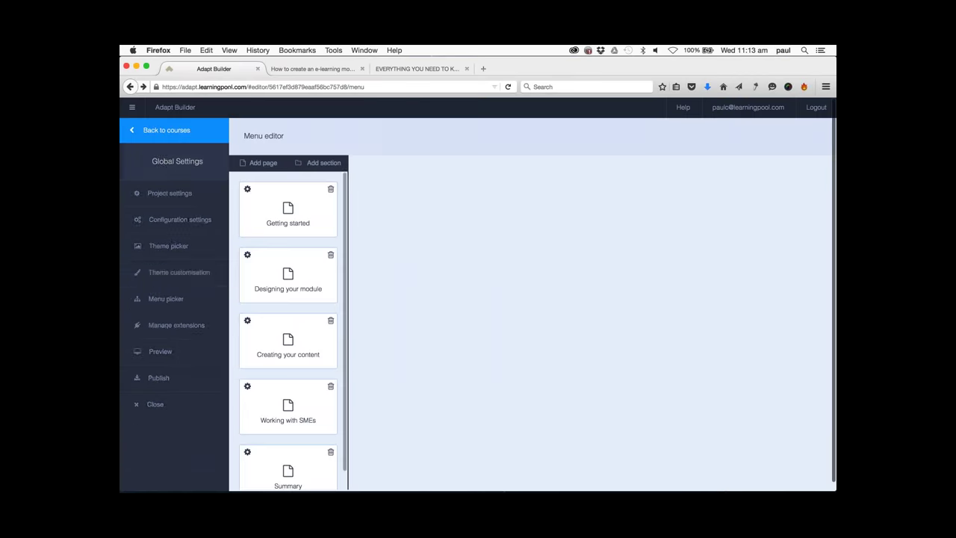
pyautogui.click(188, 356)
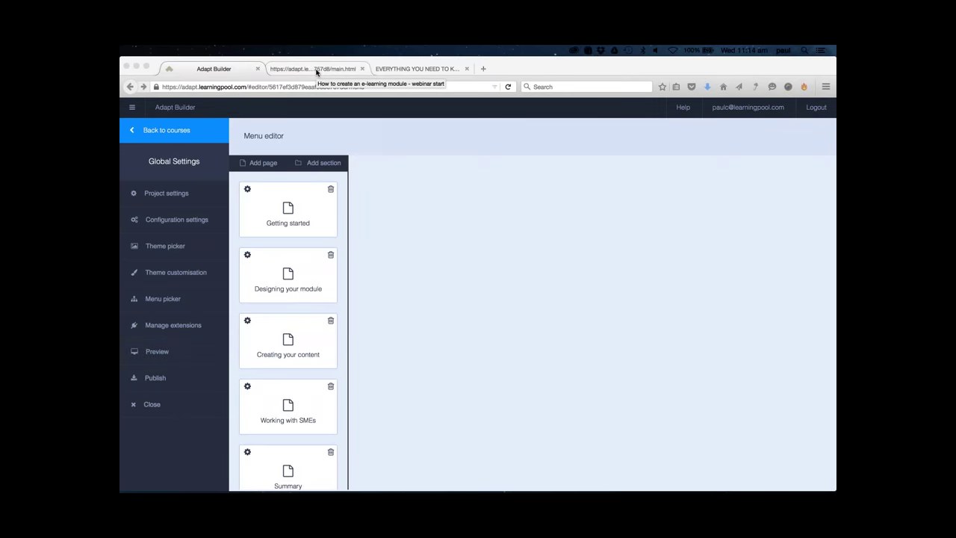
pyautogui.click(316, 68)
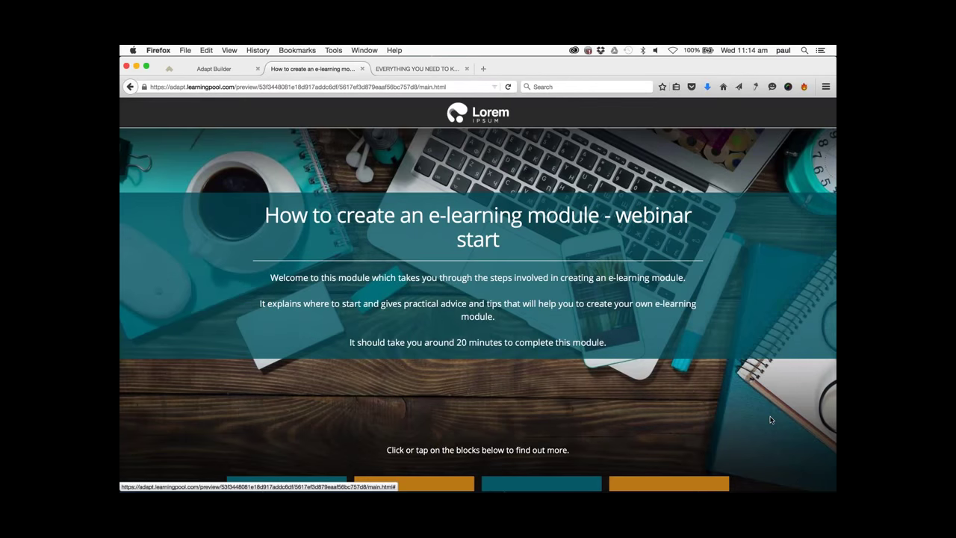
# Examine the previewed landing page, checking the background image behind the section tiles and the text in the title banner.
pyautogui.scroll(-5, 771, 420)
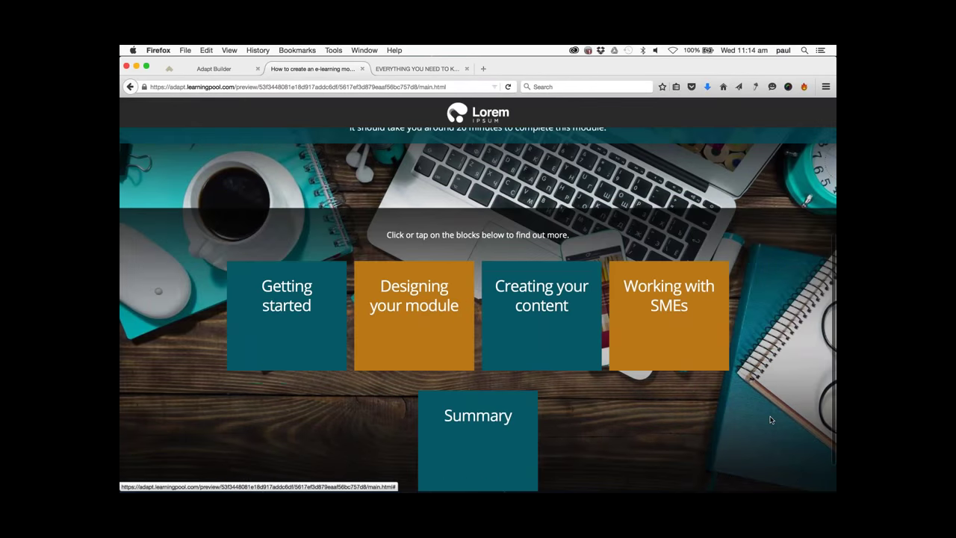
pyautogui.scroll(1, 771, 420)
pyautogui.scroll(-2, 771, 420)
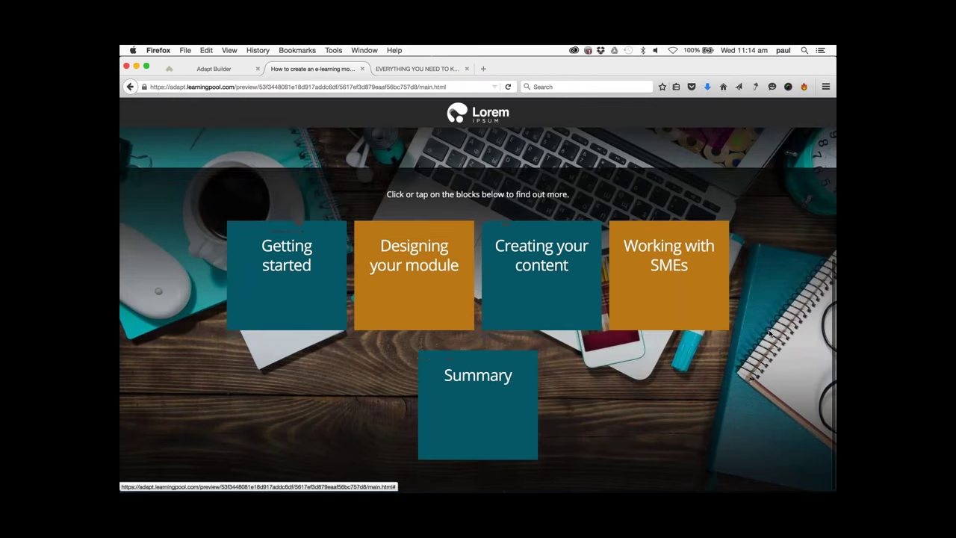
pyautogui.scroll(5, 771, 334)
pyautogui.scroll(-4, 770, 334)
pyautogui.scroll(3, 770, 333)
pyautogui.scroll(1, 770, 334)
pyautogui.scroll(-4, 771, 334)
pyautogui.scroll(4, 782, 273)
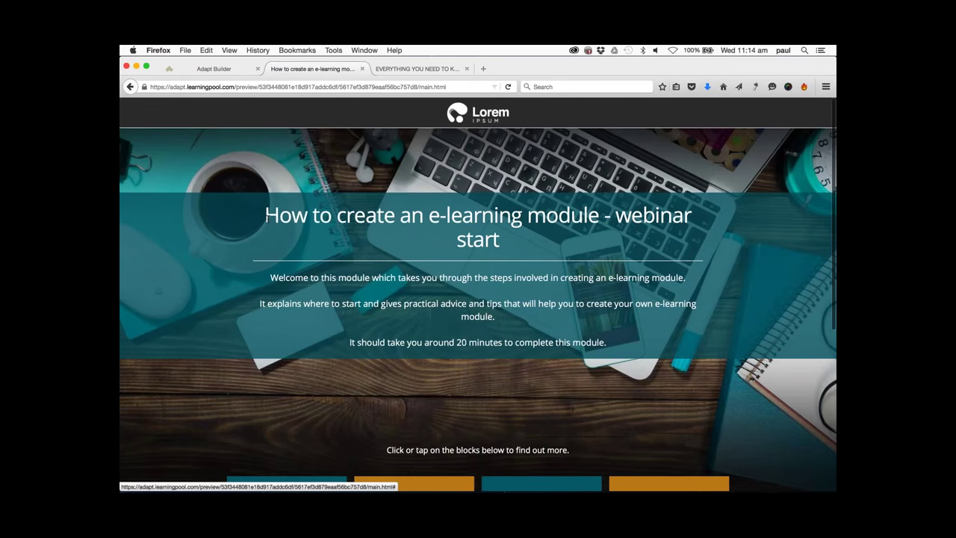
pyautogui.moveTo(476, 231); pyautogui.dragTo(608, 349)
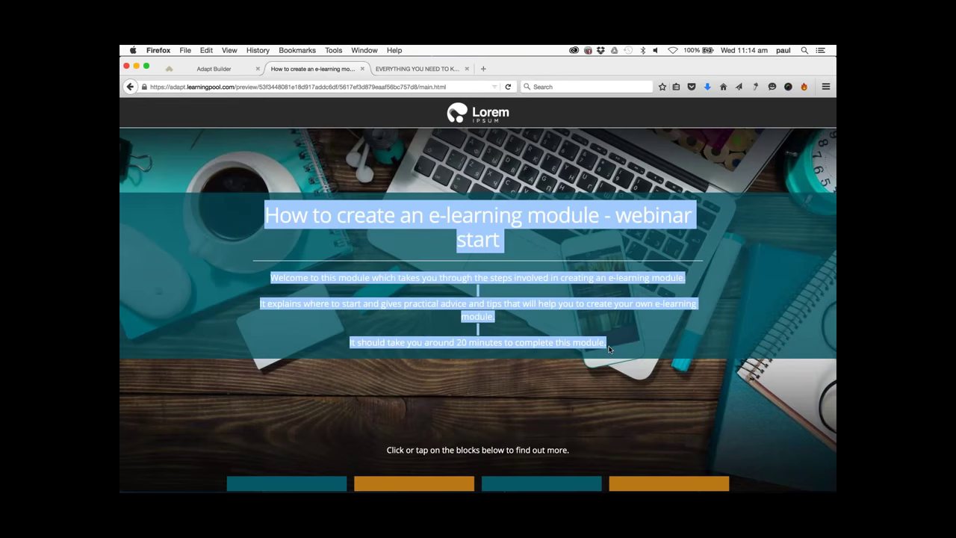
pyautogui.click(634, 343)
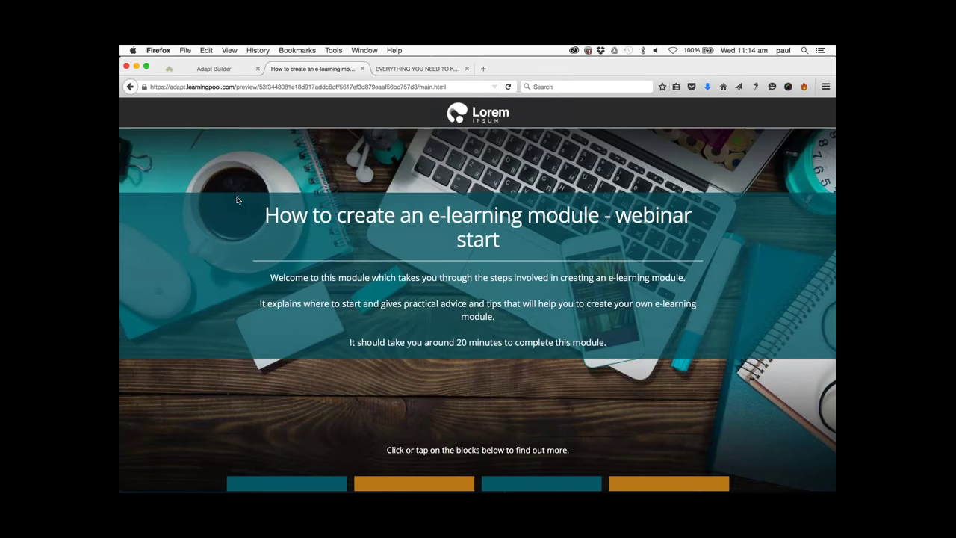
# Return to the course's theme customisation and set the Menu Banner Width to 75% in the Newfeatures section.
pyautogui.click(223, 70)
pyautogui.click(176, 273)
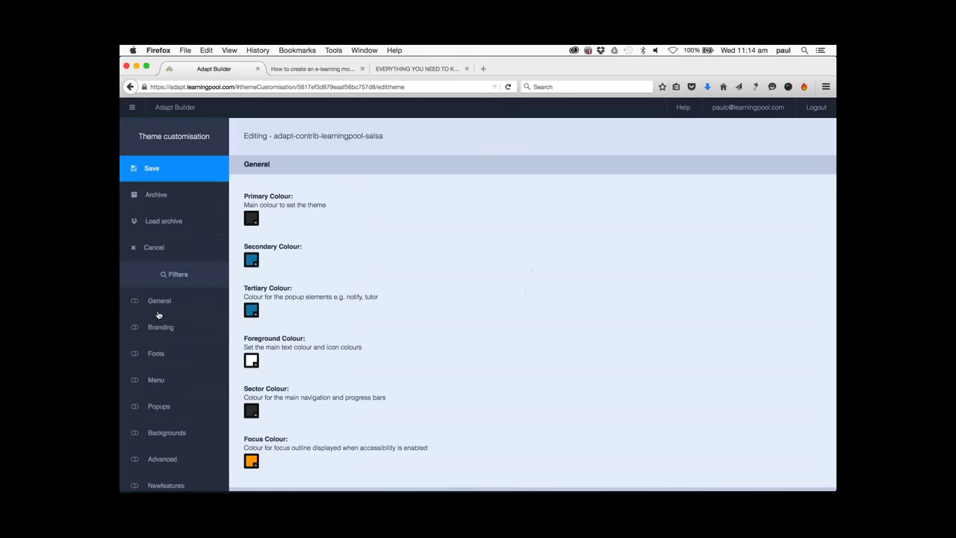
pyautogui.scroll(-1, 172, 359)
pyautogui.click(184, 477)
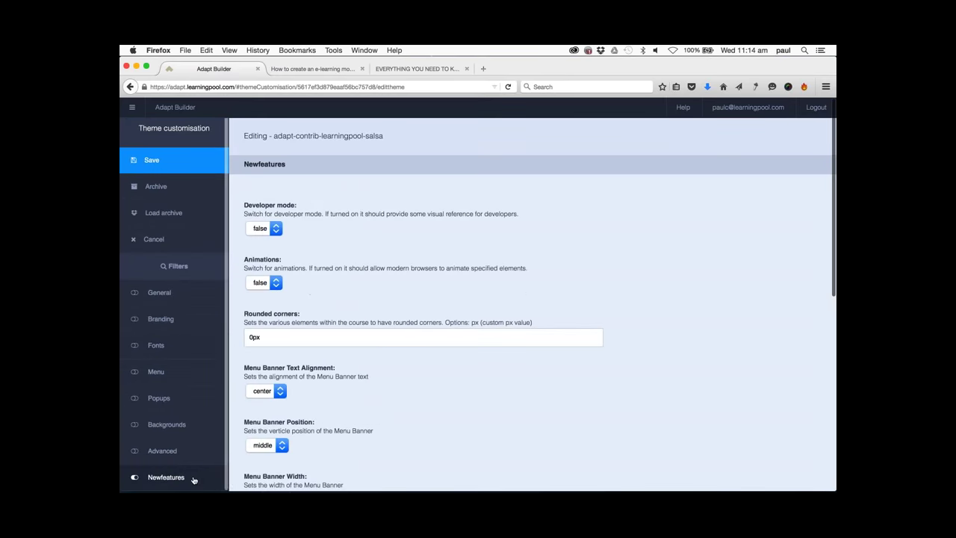
pyautogui.scroll(-5, 565, 371)
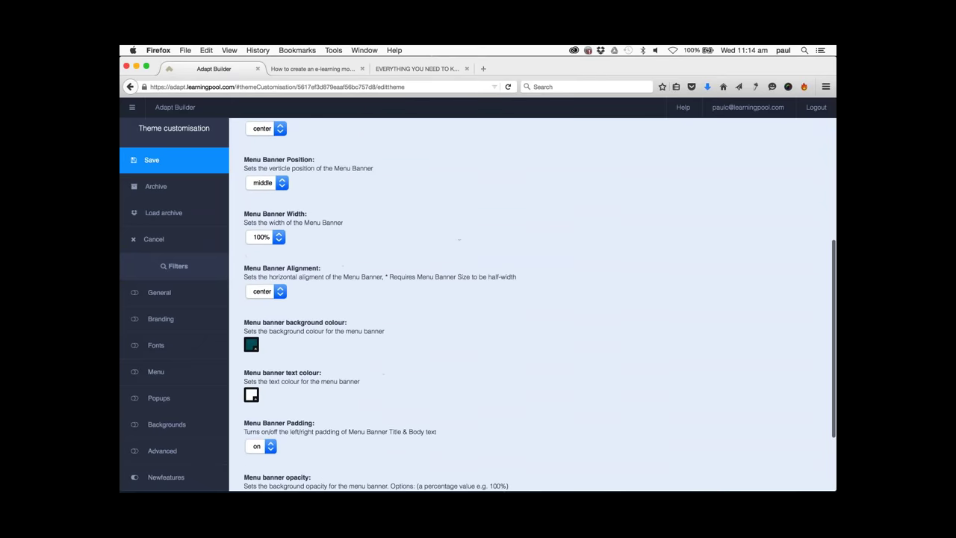
pyautogui.scroll(1, 397, 245)
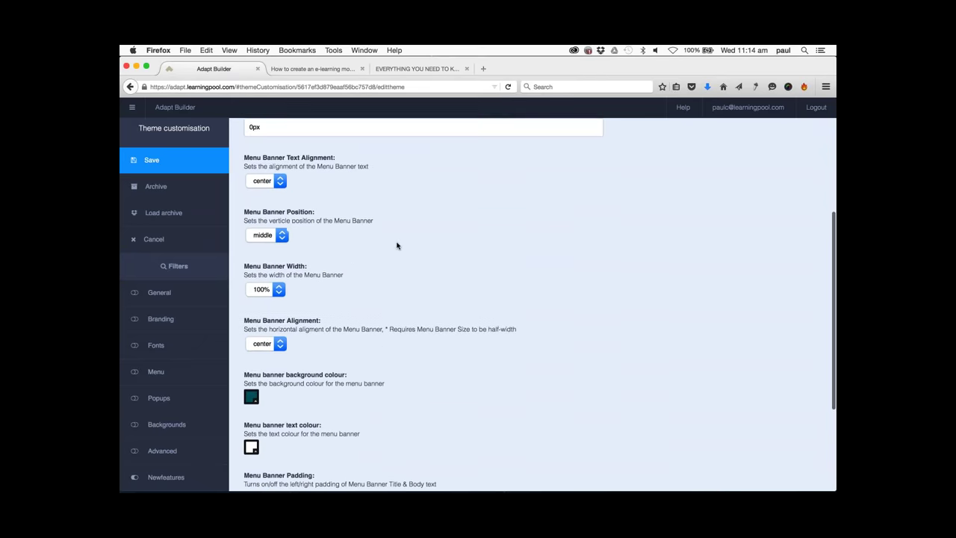
pyautogui.click(278, 292)
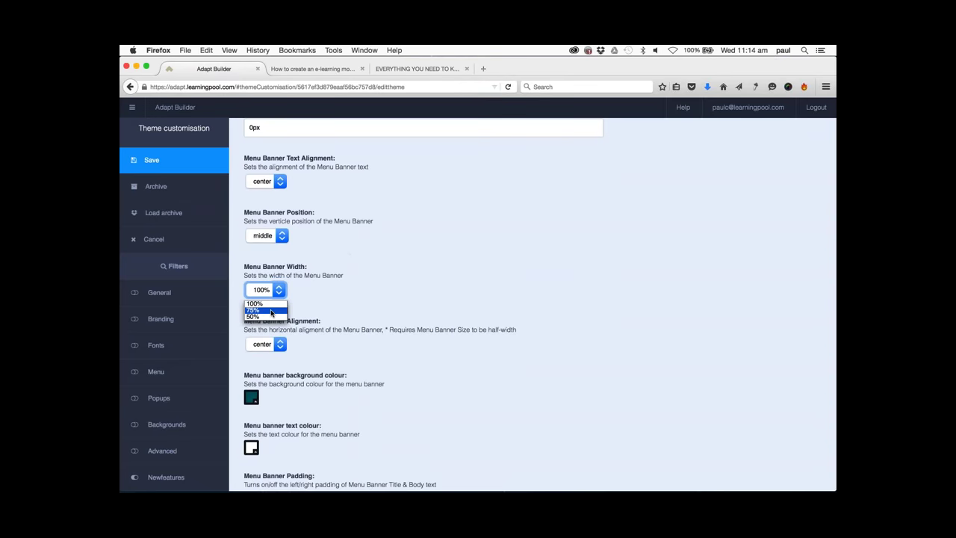
pyautogui.click(272, 310)
# Set the menu banner opacity to 100% in the Newfeatures section.
pyautogui.scroll(-5, 399, 299)
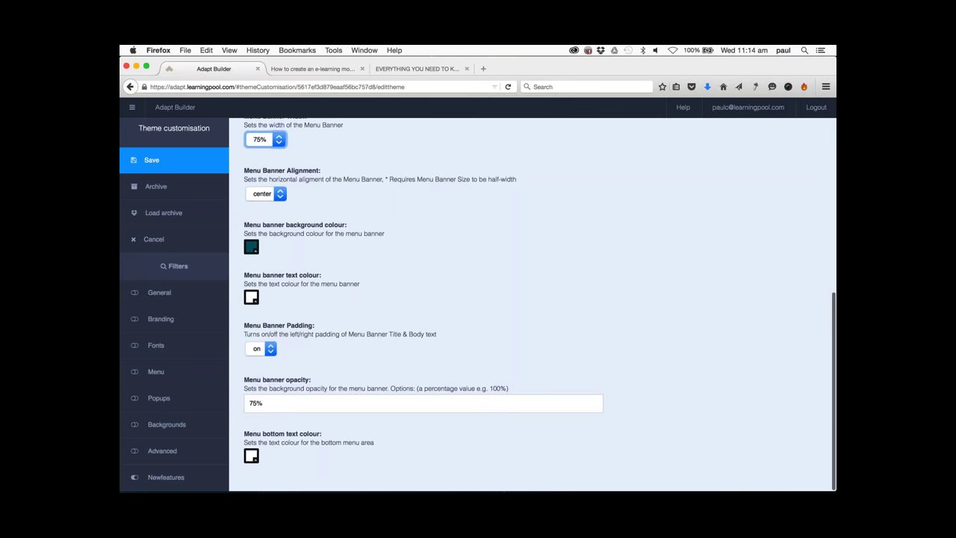
pyautogui.click(254, 402)
pyautogui.doubleClick(254, 403)
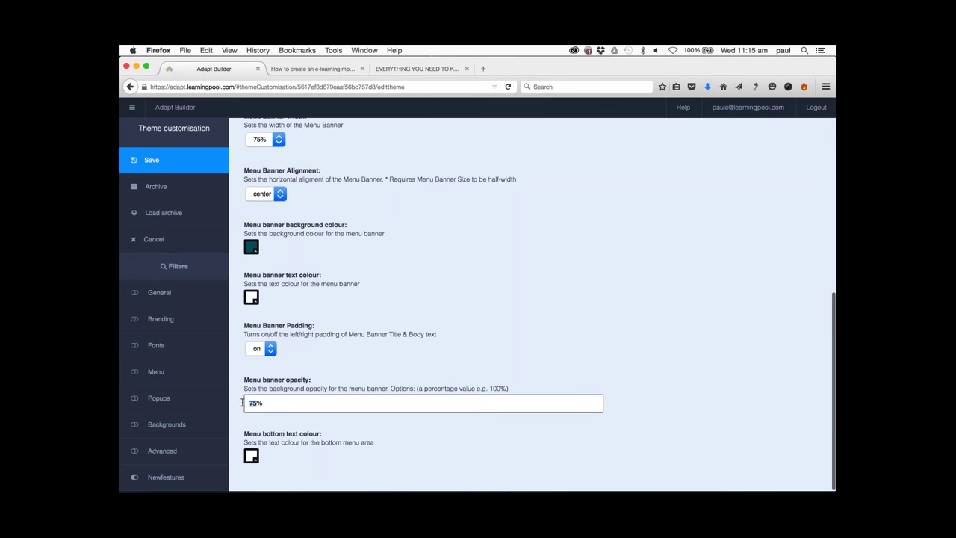
pyautogui.write('100')
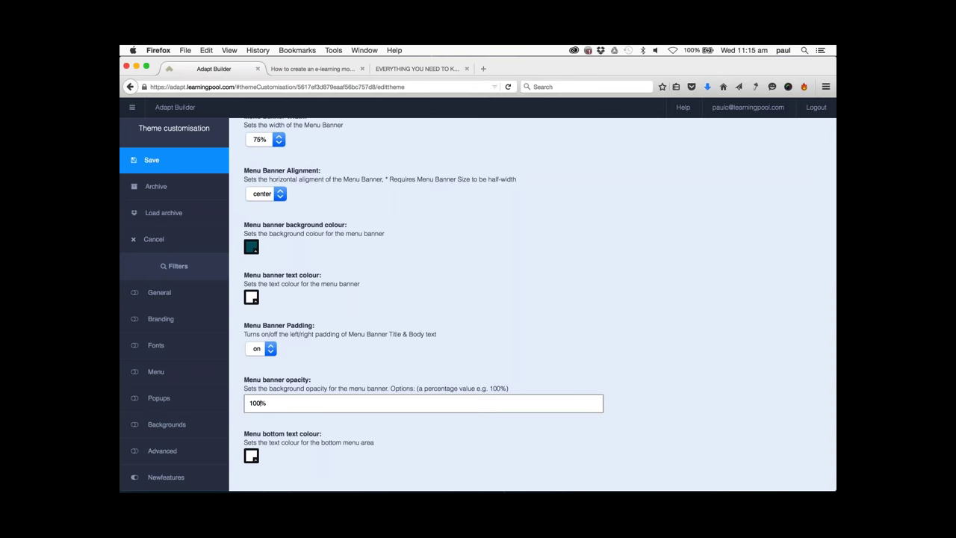
# Save the menu banner changes, regenerate the course preview and view it.
pyautogui.click(193, 168)
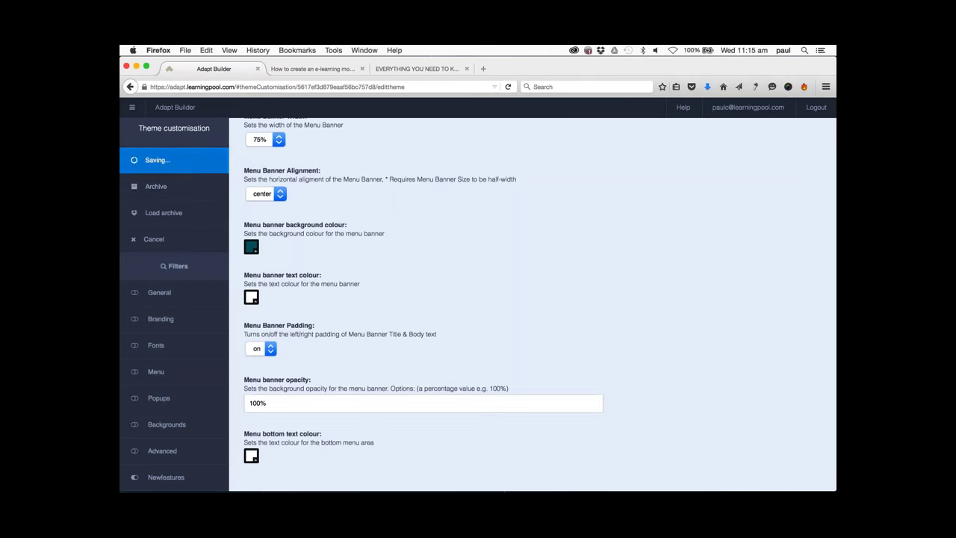
pyautogui.click(192, 352)
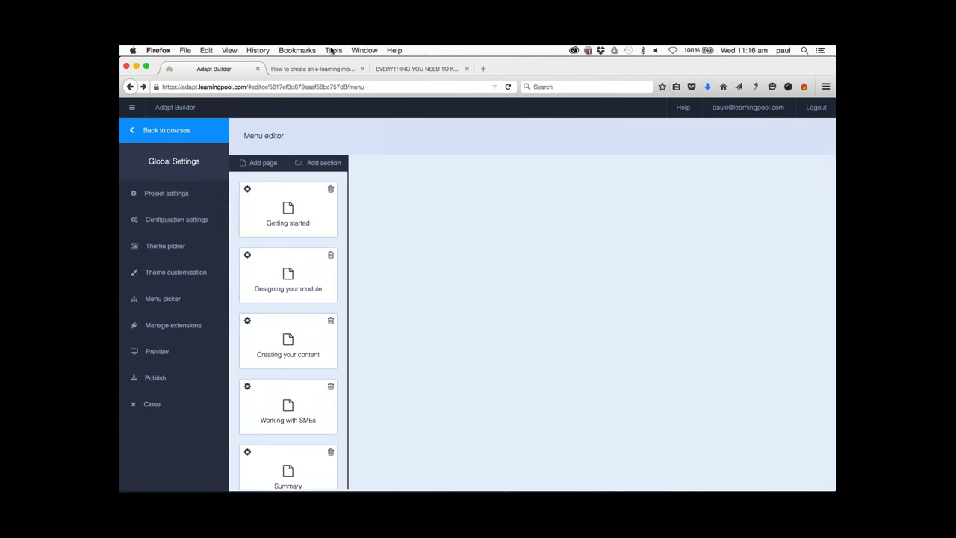
pyautogui.click(323, 69)
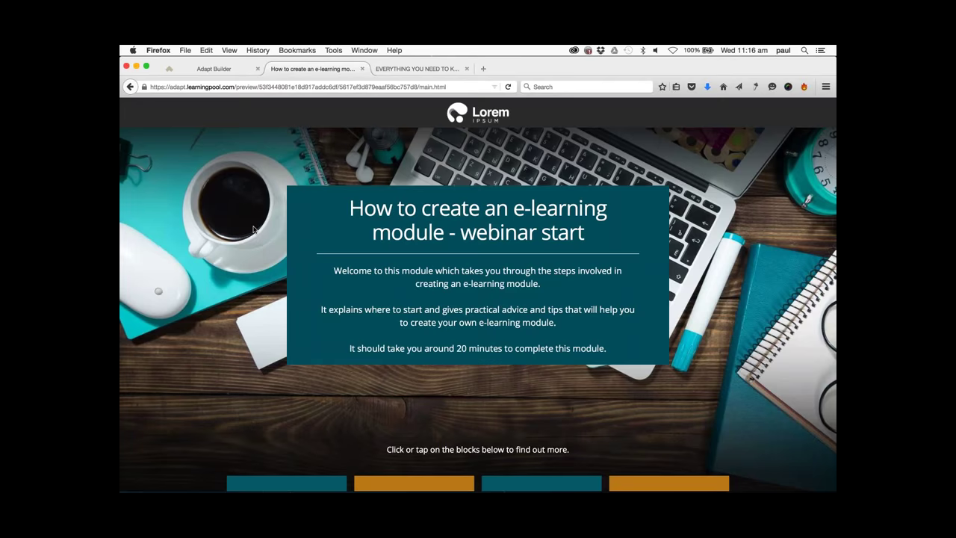
# Review the updated landing page in the preview, checking the title banner's width and opacity, its text and the section tiles below.
pyautogui.scroll(-2, 253, 230)
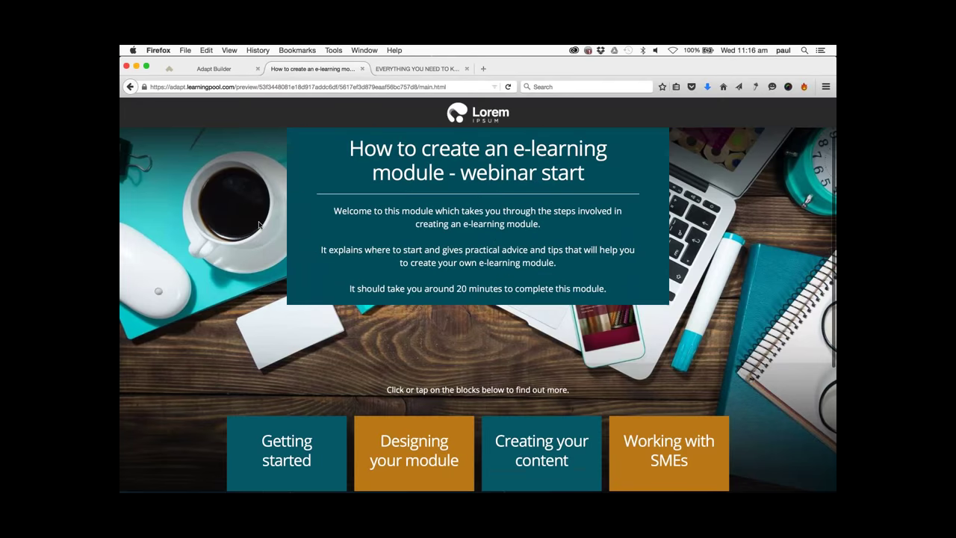
pyautogui.scroll(2, 337, 323)
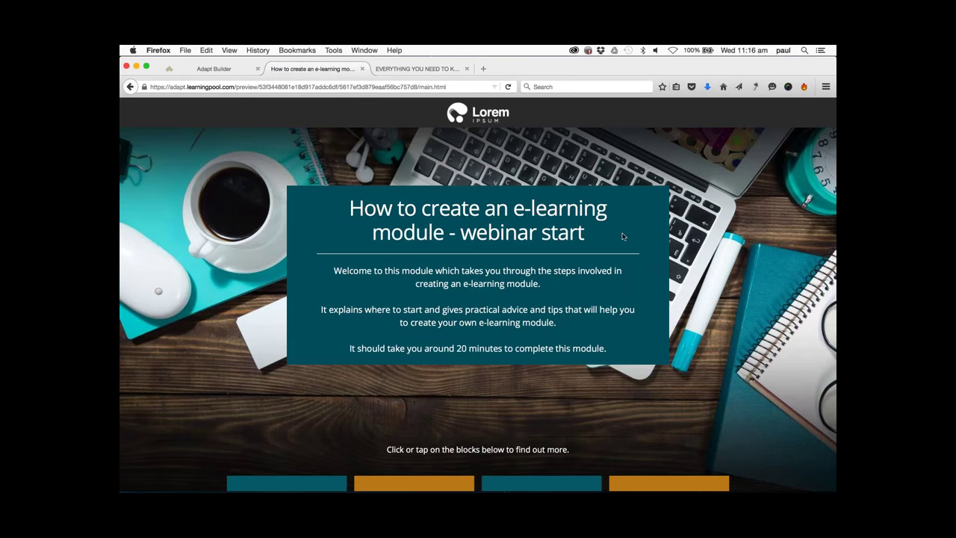
pyautogui.moveTo(334, 270); pyautogui.dragTo(605, 367)
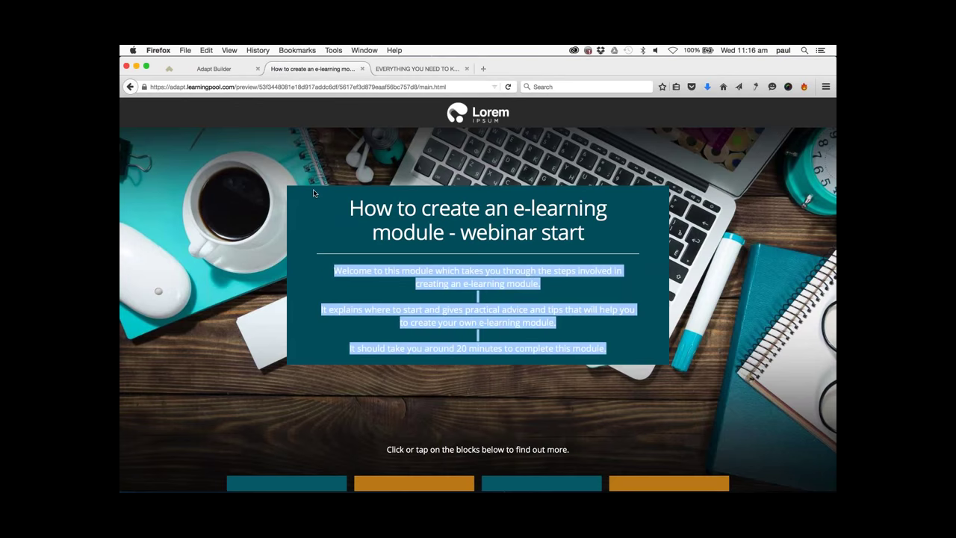
pyautogui.click(299, 170)
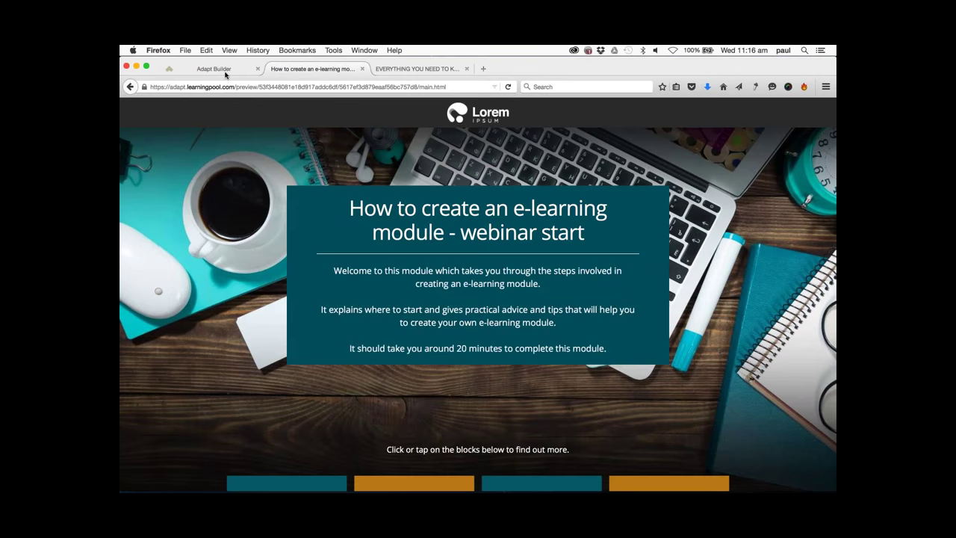
pyautogui.scroll(-5, 220, 195)
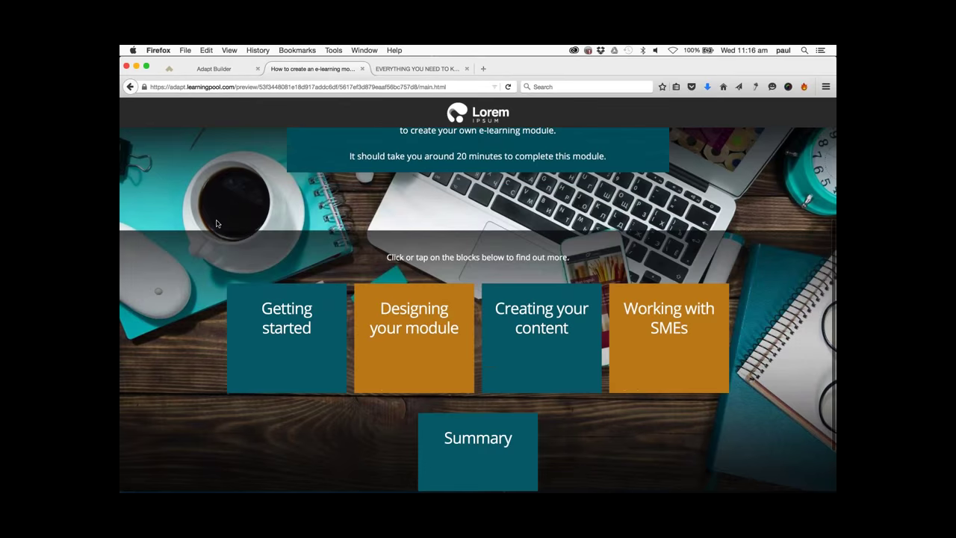
pyautogui.scroll(3, 188, 237)
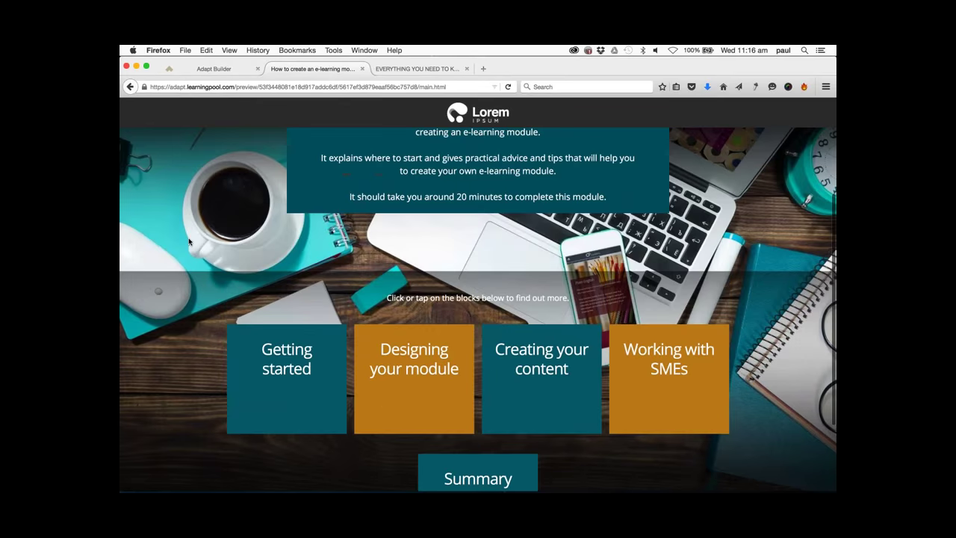
# Open the Creating your content section from the preview's landing page and view its hot graphic with the two pins.
pyautogui.scroll(1, 188, 241)
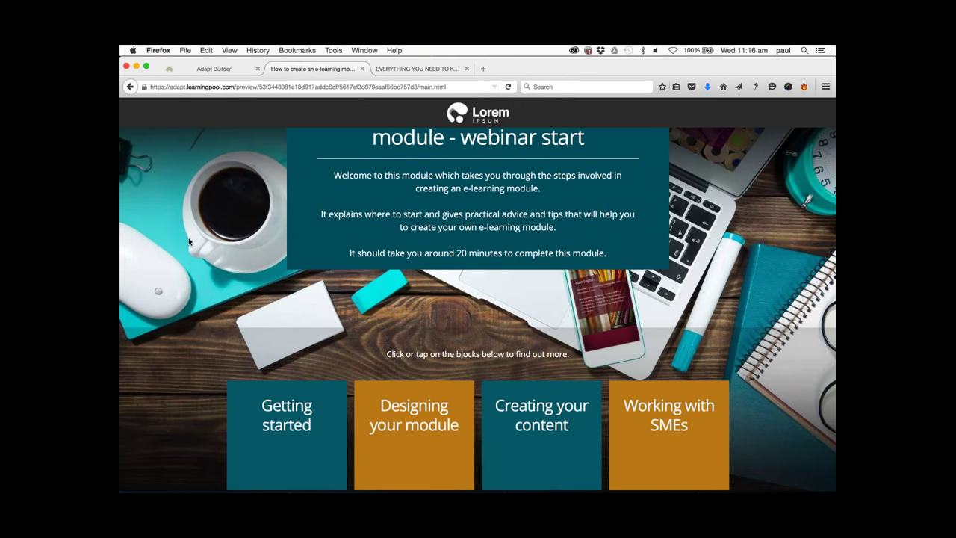
pyautogui.scroll(-2, 194, 244)
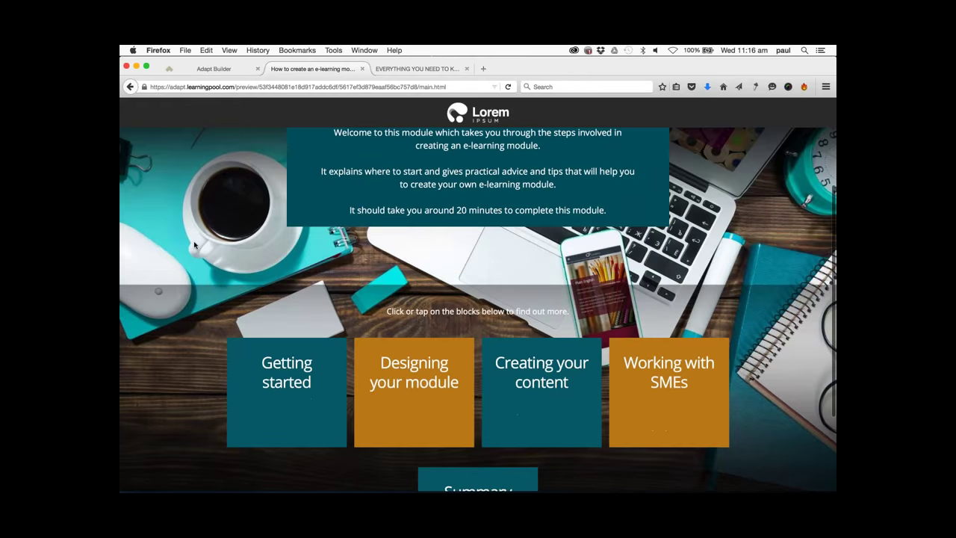
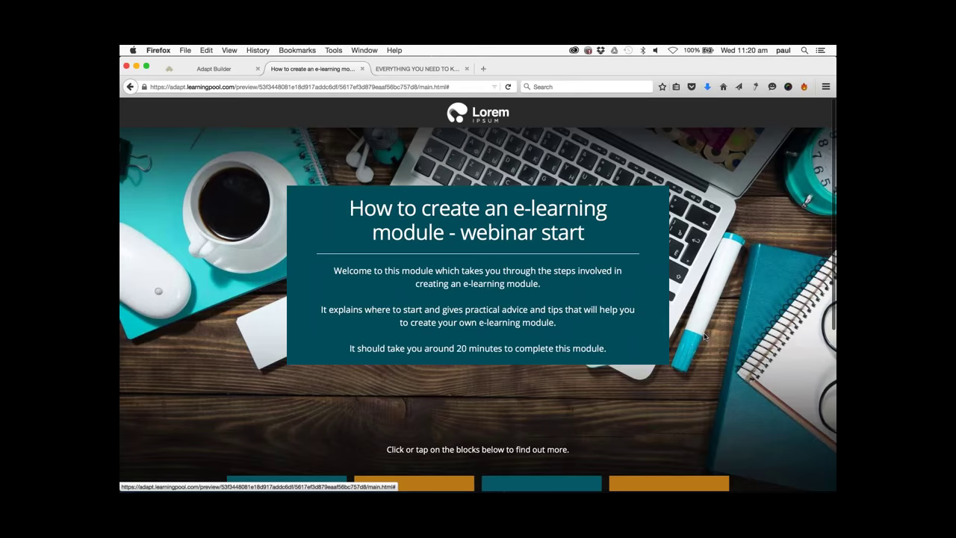
pyautogui.scroll(-5, 705, 337)
pyautogui.moveTo(553, 375)
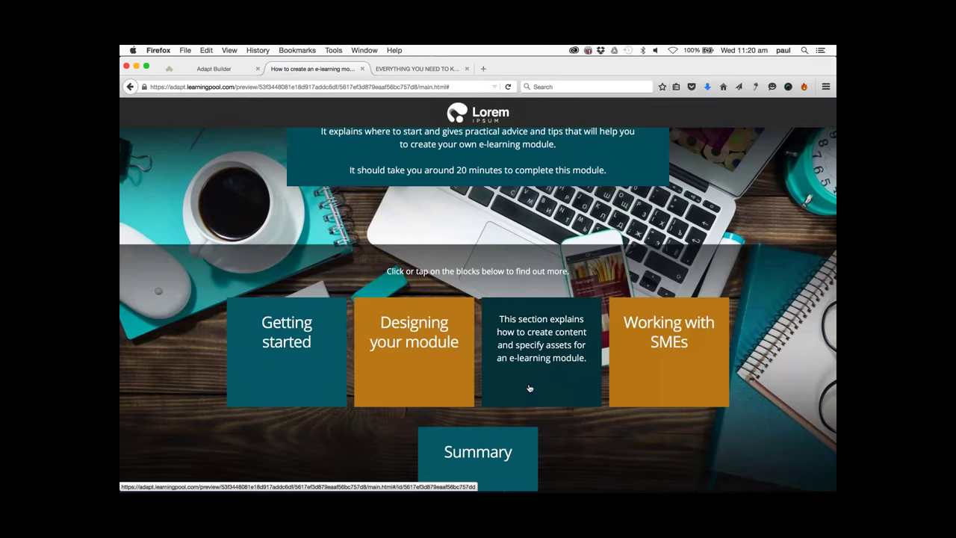
pyautogui.click(529, 389)
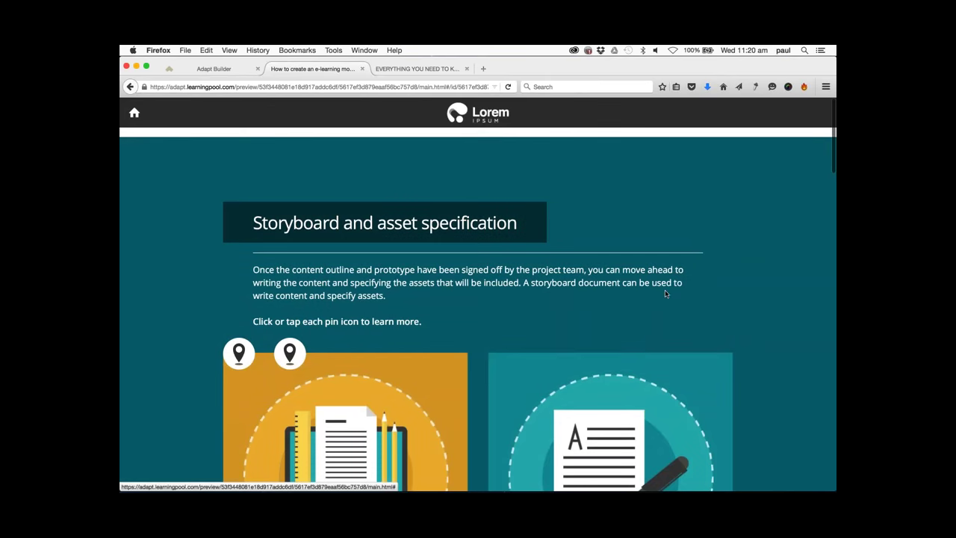
pyautogui.scroll(-4, 665, 294)
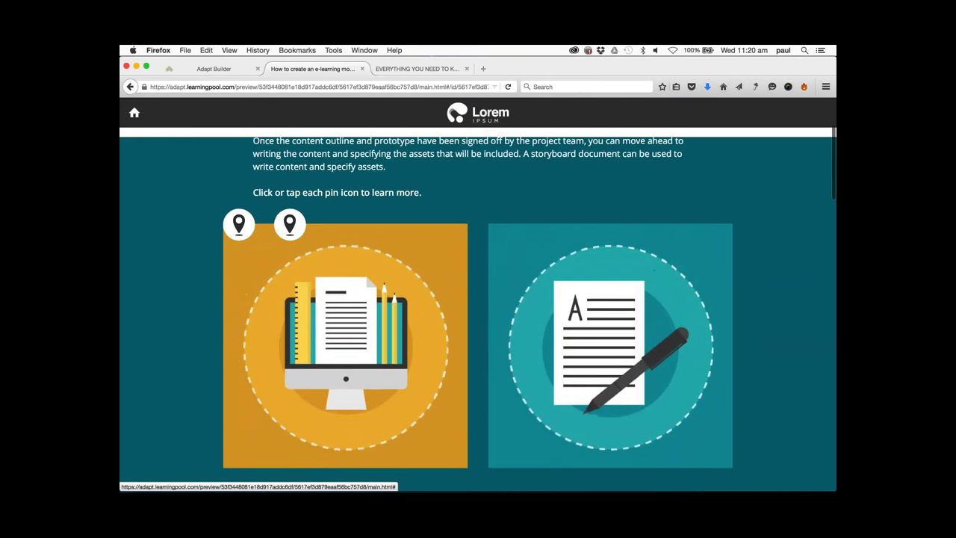
pyautogui.scroll(1, 247, 238)
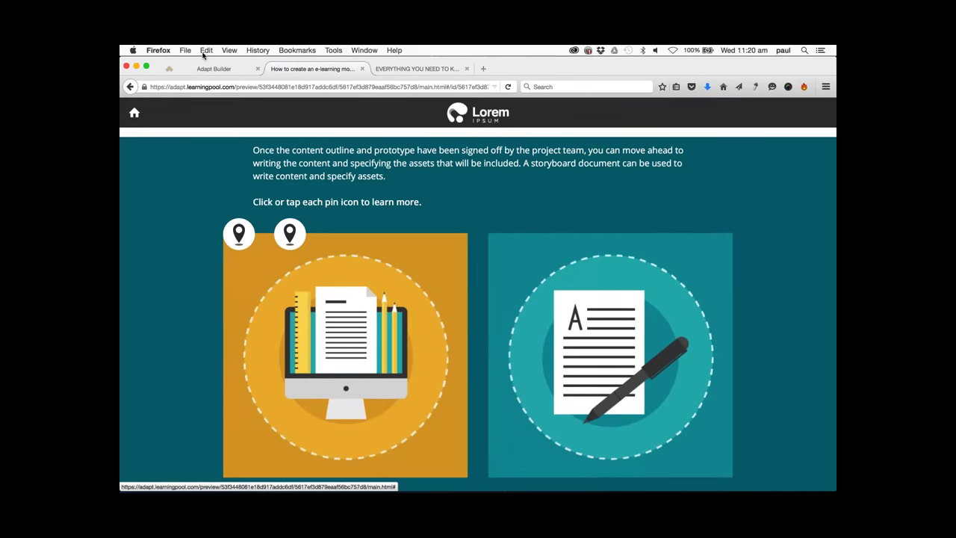
# In Adapt Builder, open the Creating your content page and edit its Storyboard and asset specification Hot Graphic component.
pyautogui.click(238, 71)
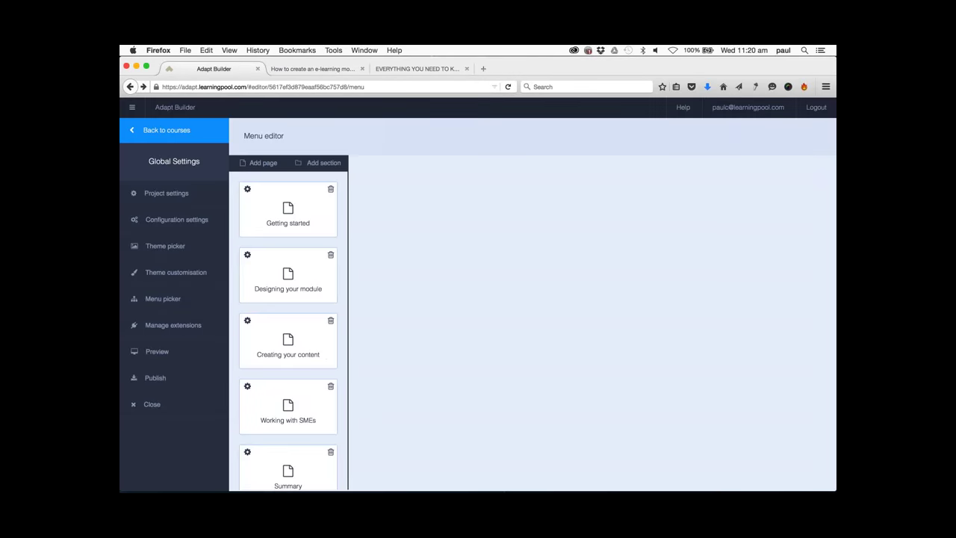
pyautogui.click(326, 74)
pyautogui.click(234, 70)
pyautogui.doubleClick(321, 333)
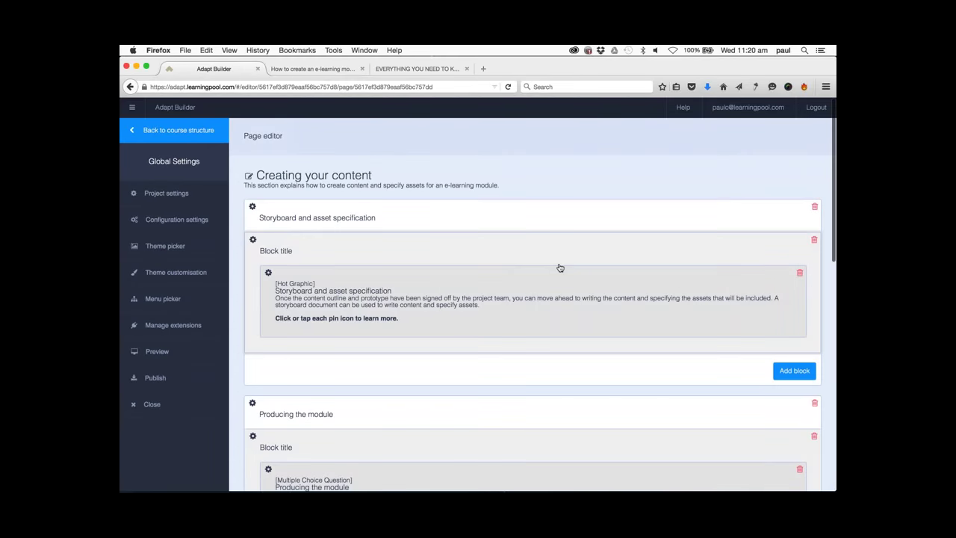
pyautogui.click(333, 67)
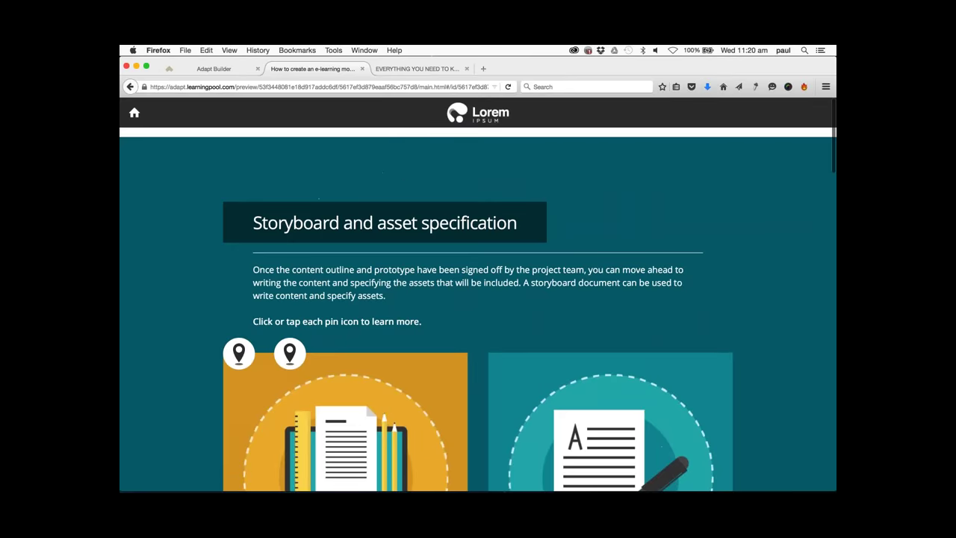
pyautogui.click(231, 69)
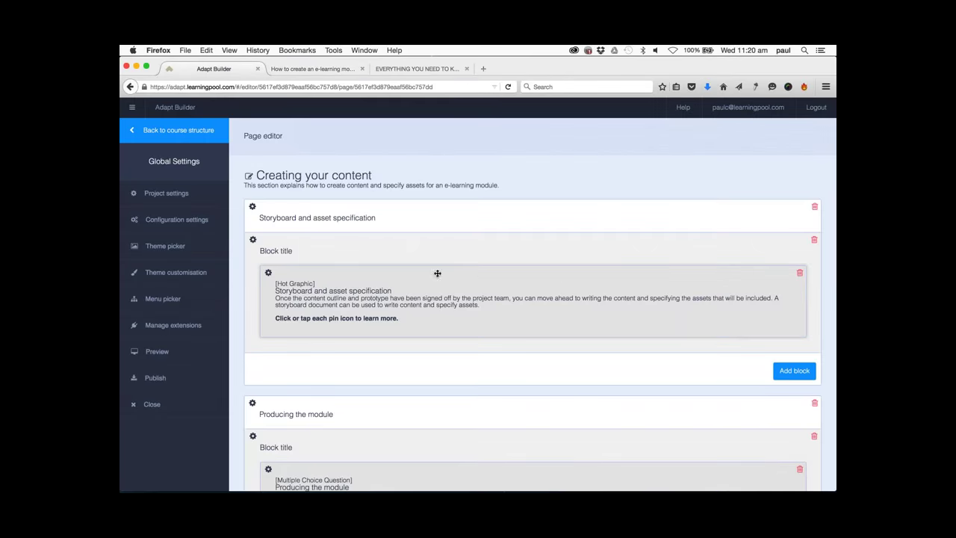
pyautogui.doubleClick(478, 278)
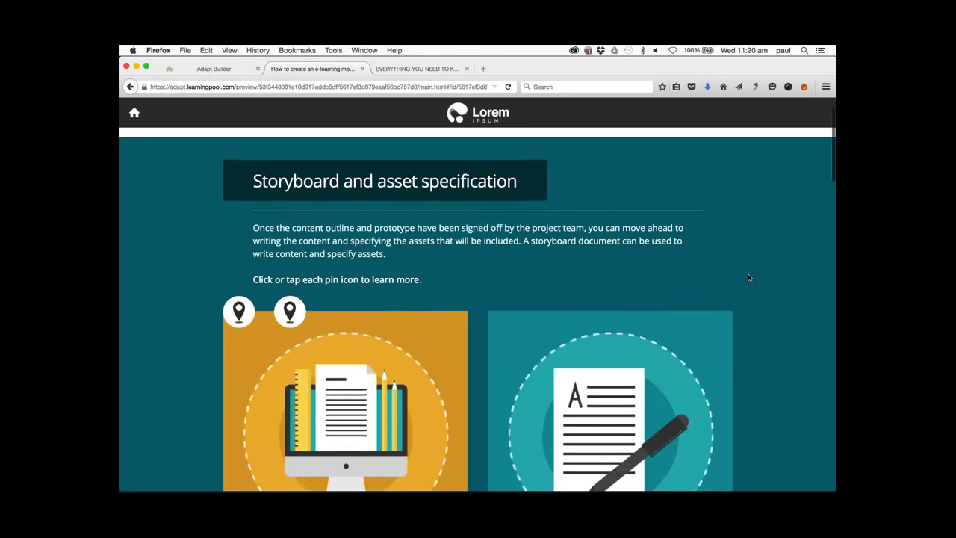
# Check the pins in the preview and open the position settings of the "What is a storyboard?" pin in the component editor.
pyautogui.scroll(-3, 749, 277)
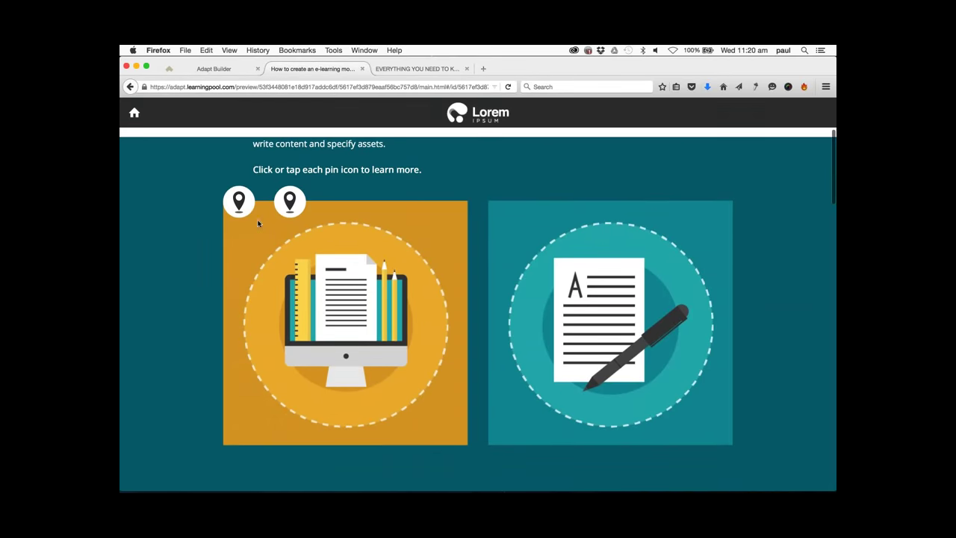
pyautogui.click(229, 70)
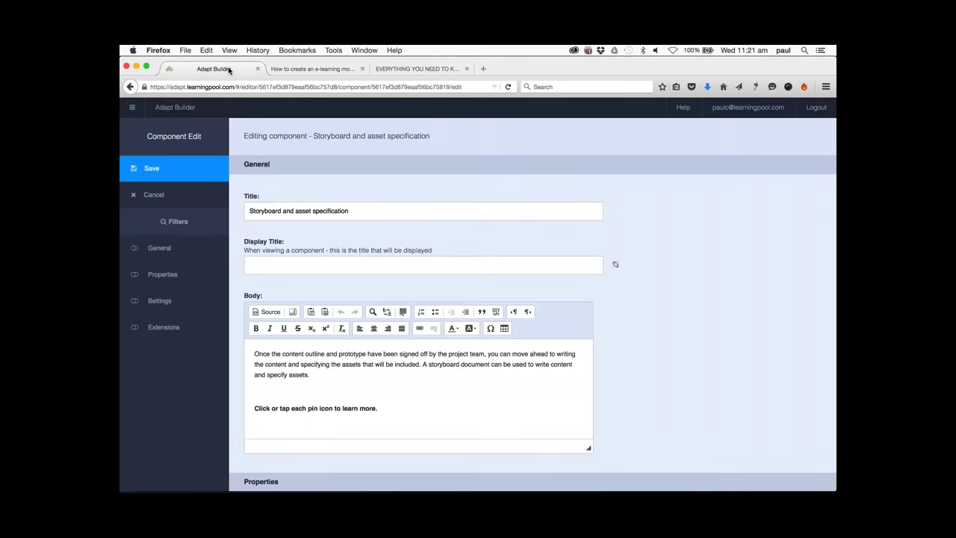
pyautogui.scroll(-5, 716, 284)
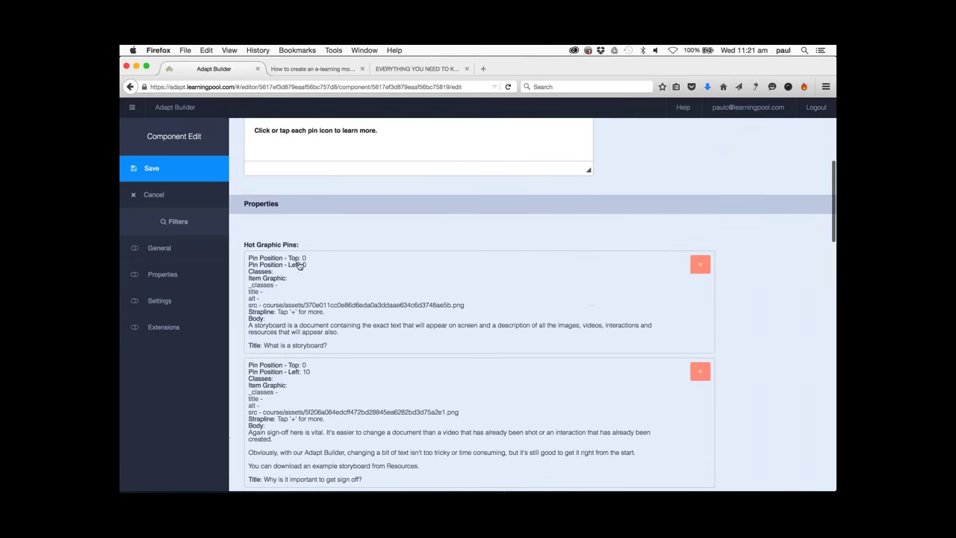
pyautogui.scroll(-2, 402, 234)
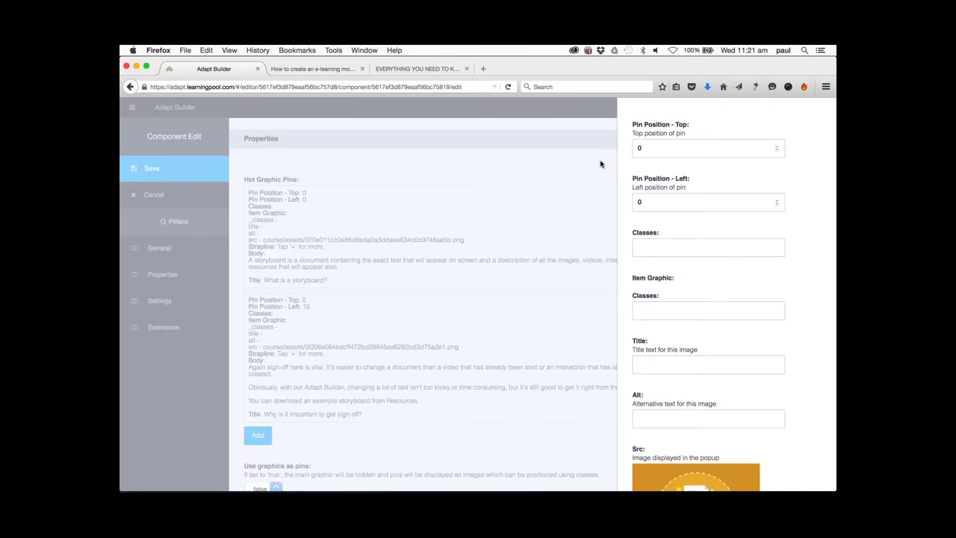
pyautogui.click(653, 147)
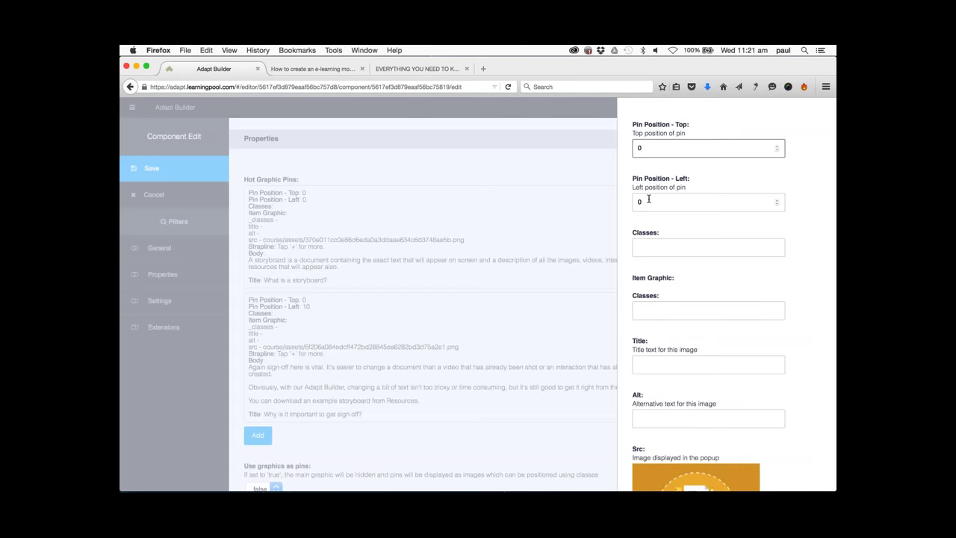
# Return to the course preview and inspect the first pin's element with the browser's developer tools.
pyautogui.click(324, 69)
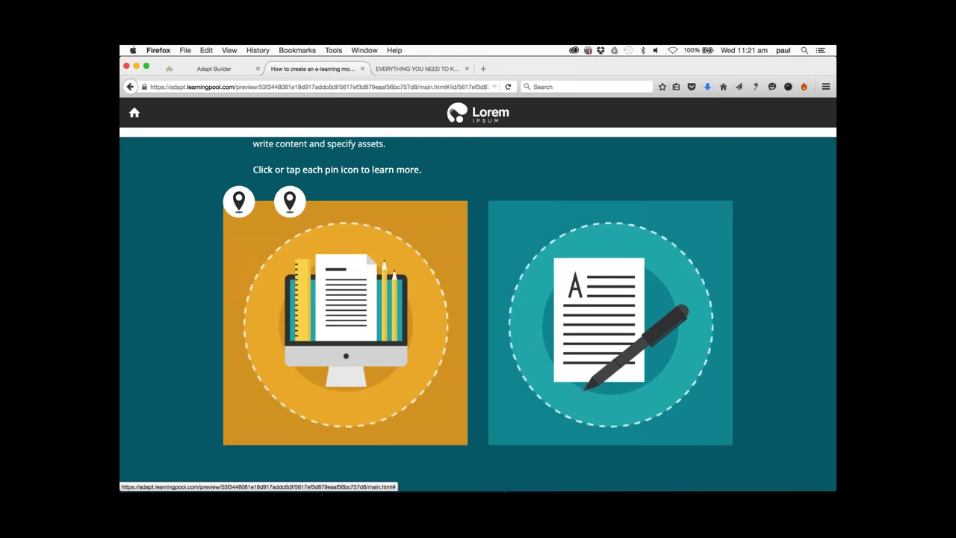
pyautogui.rightClick(254, 201)
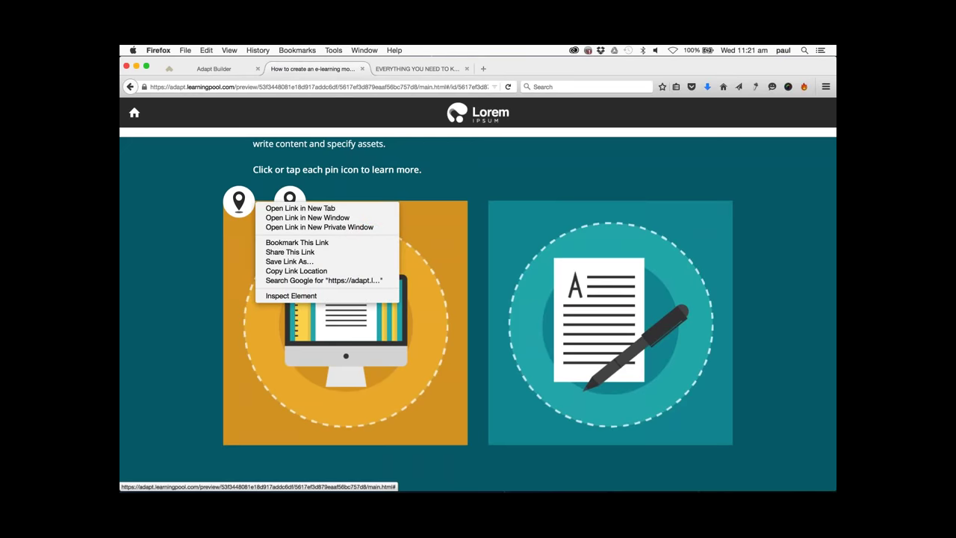
pyautogui.click(302, 295)
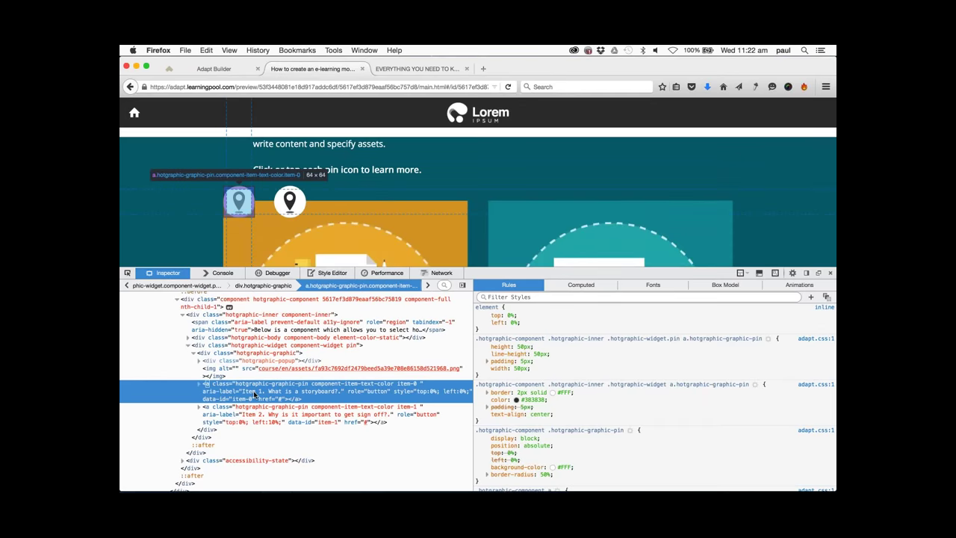
# Try out various top offsets between -6% and 10% in the first pin's inline style.
pyautogui.click(510, 316)
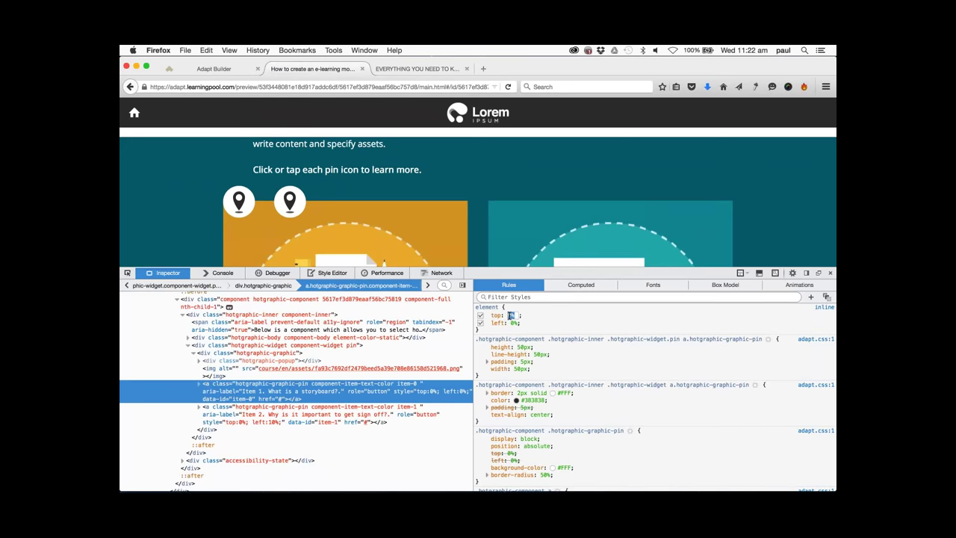
pyautogui.hotkey('shift', 'Up')
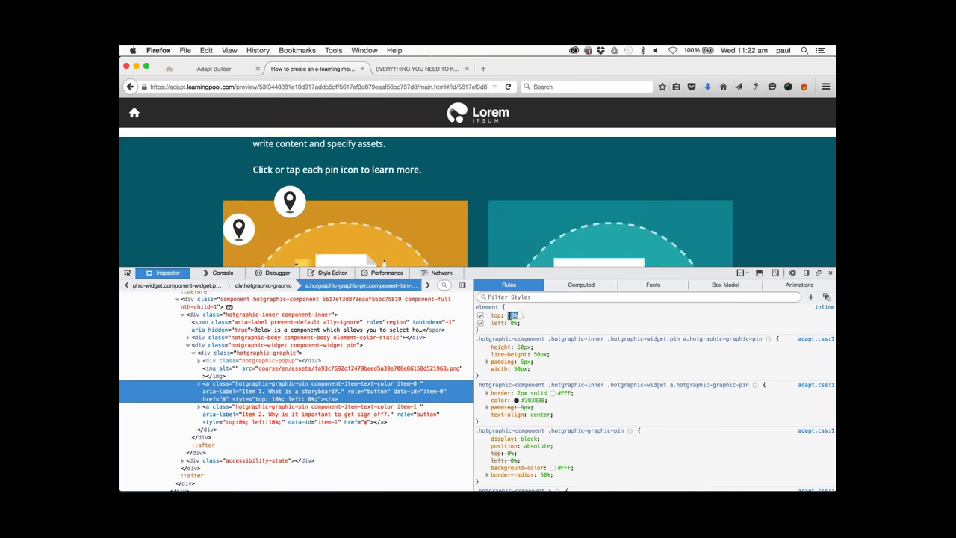
pyautogui.hotkey('shift', 'Down')
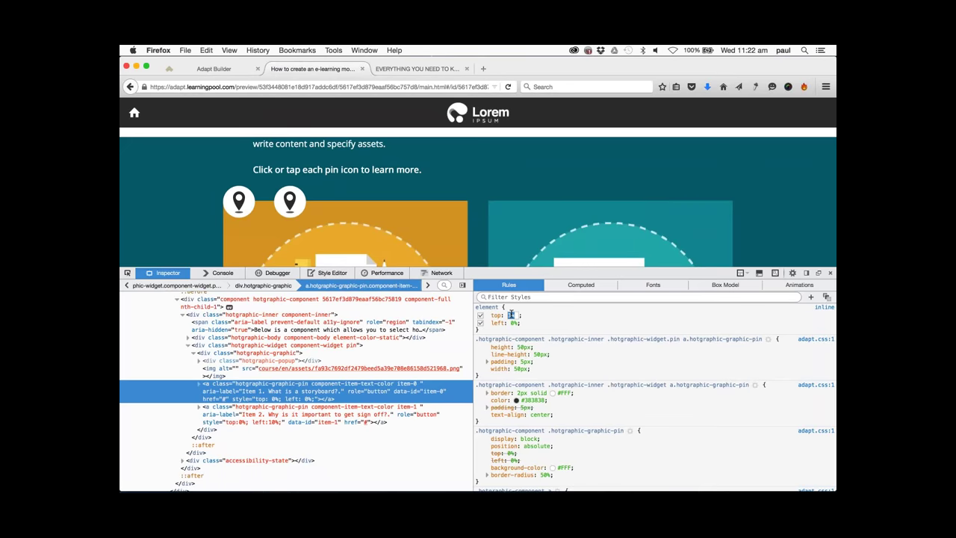
pyautogui.press('Up')
pyautogui.press('Up')
pyautogui.press('Up')
pyautogui.press('Up')
pyautogui.press('Up')
pyautogui.press('Up')
pyautogui.press('Up')
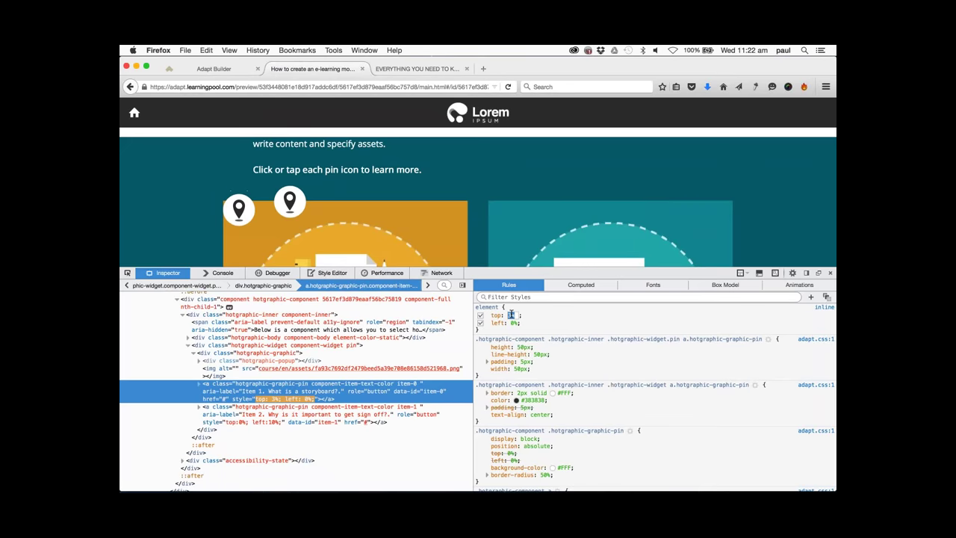
pyautogui.press('Down')
pyautogui.press('Down')
pyautogui.press('Down')
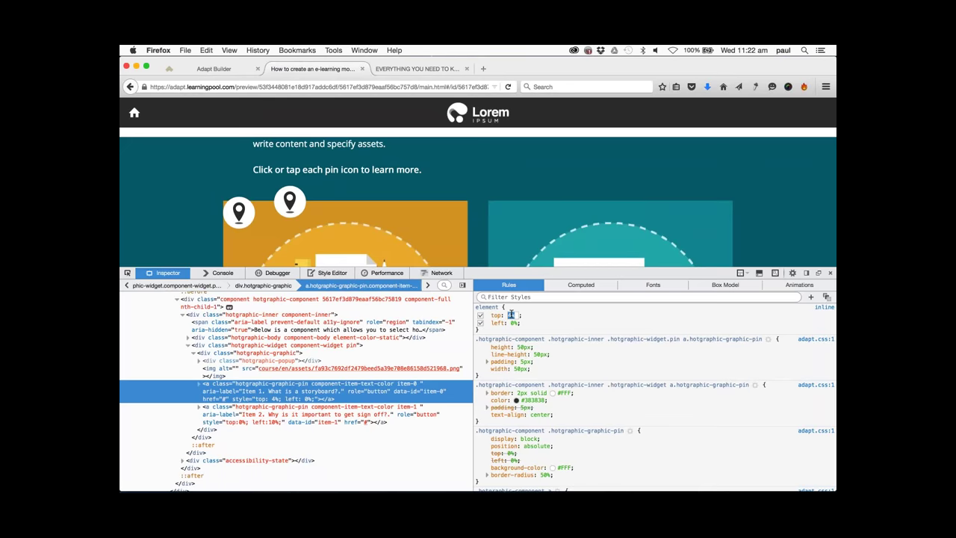
pyautogui.press('Down')
pyautogui.press('Down')
pyautogui.press('Down')
pyautogui.press('Down')
pyautogui.press('Down')
pyautogui.press('Down')
pyautogui.press('Down')
pyautogui.press('Down')
pyautogui.press('Down')
pyautogui.press('Down')
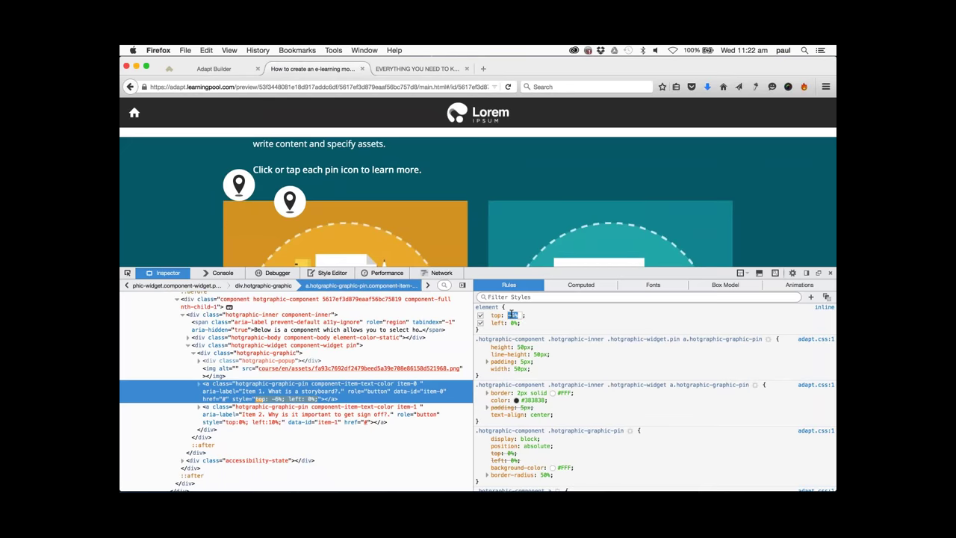
pyautogui.hotkey('shift', 'Up')
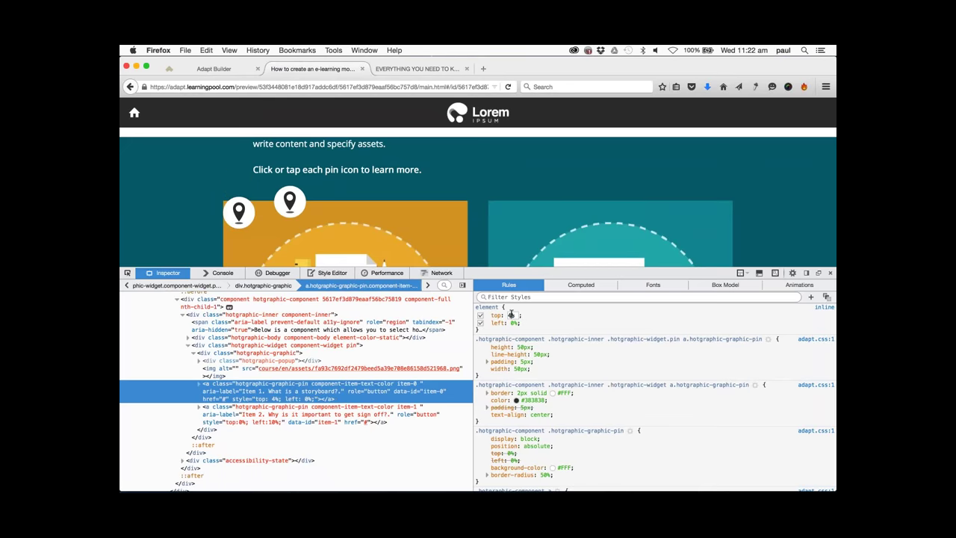
pyautogui.press('Down')
pyautogui.press('Down')
pyautogui.press('Down')
pyautogui.press('Down')
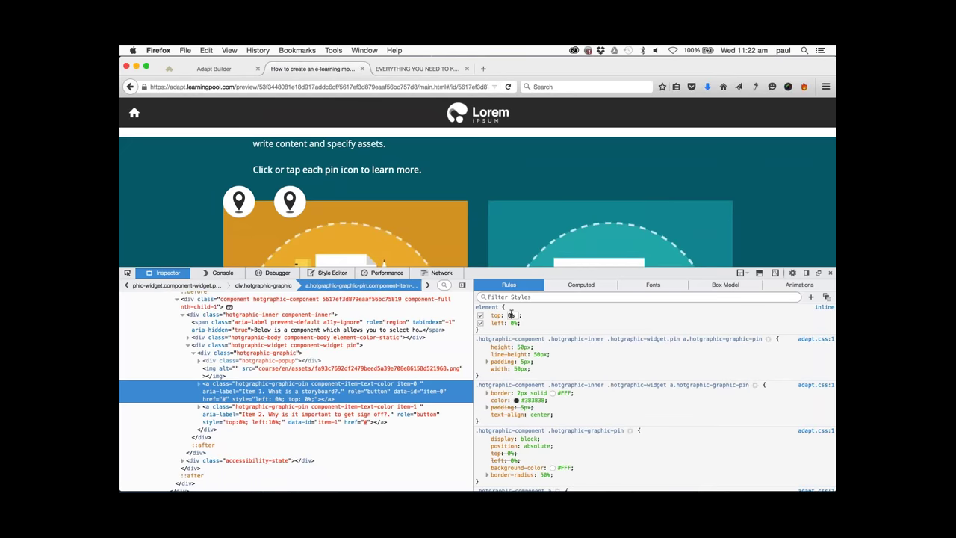
# Set the first pin's top offset to 10% in its inline style.
pyautogui.click(511, 315)
pyautogui.hotkey('shift', 'Up')
pyautogui.hotkey('shift', 'Down')
pyautogui.hotkey('shift', 'Up')
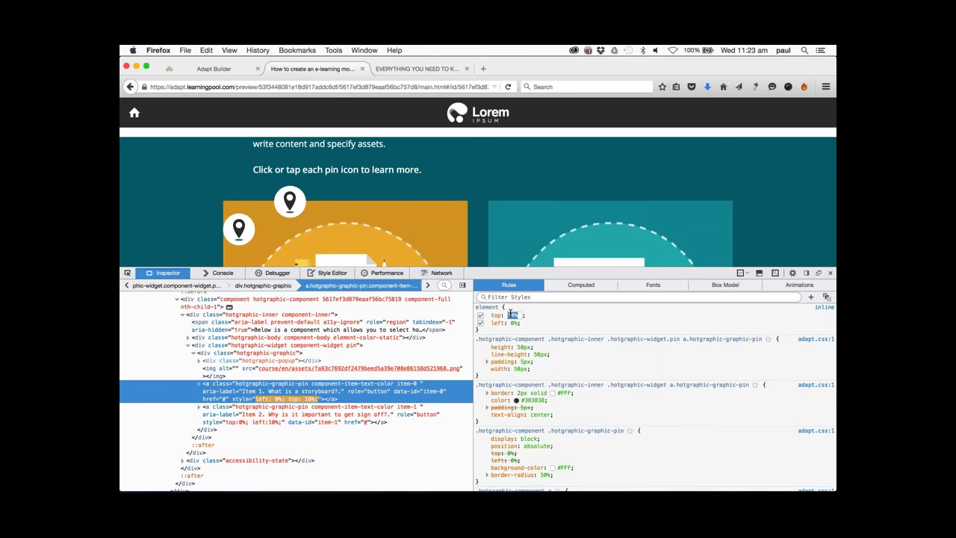
pyautogui.hotkey('shift', 'Down')
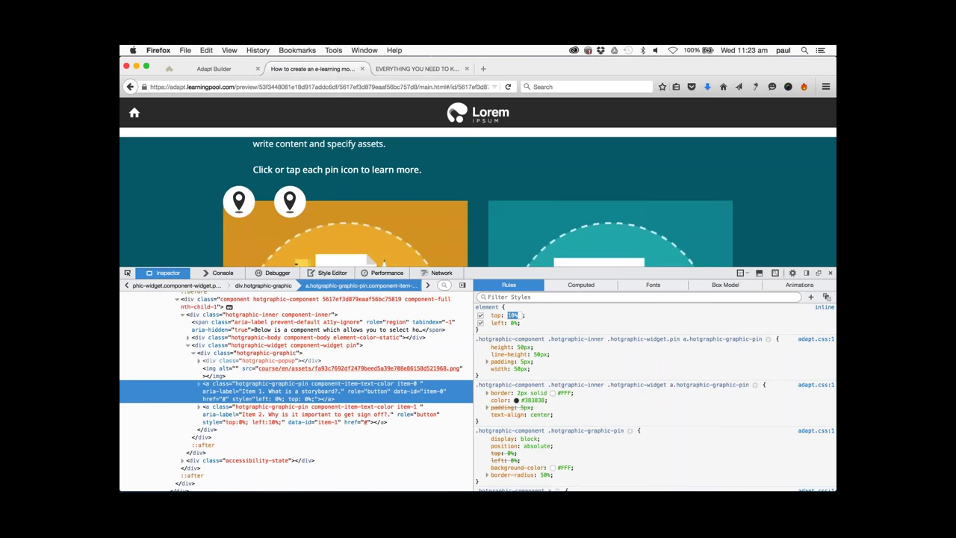
pyautogui.hotkey('shift', 'Up')
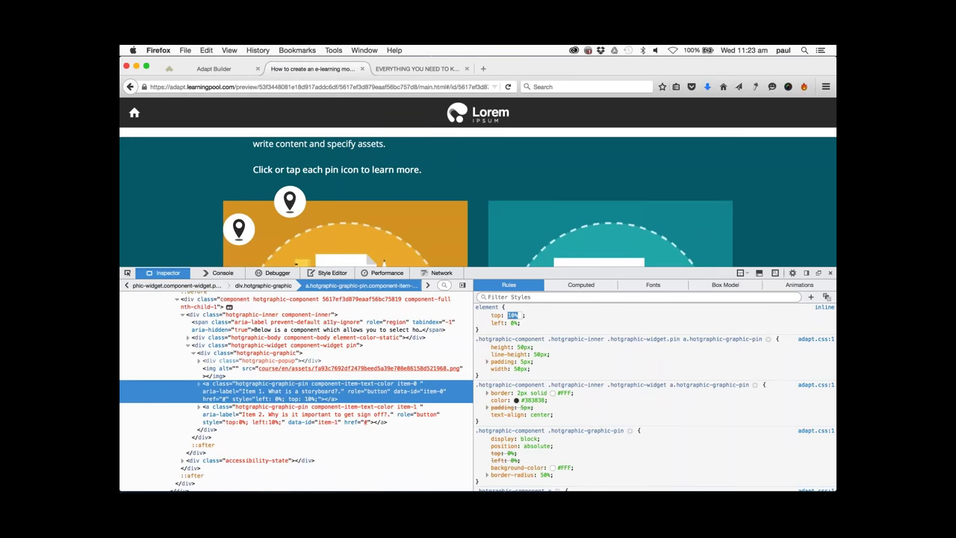
# Set the first pin's left offset to 3% in its inline style.
pyautogui.click(515, 322)
pyautogui.hotkey('shift', 'Up')
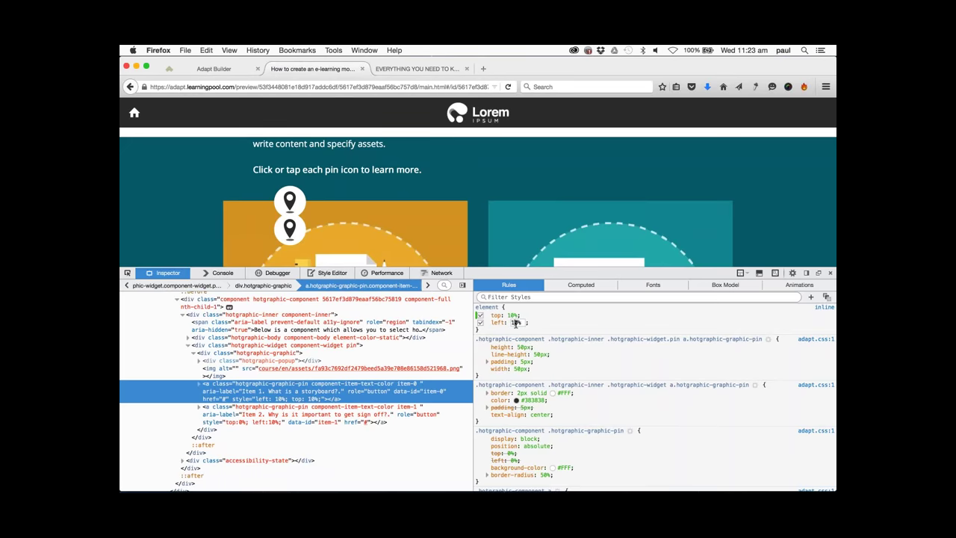
pyautogui.write('2')
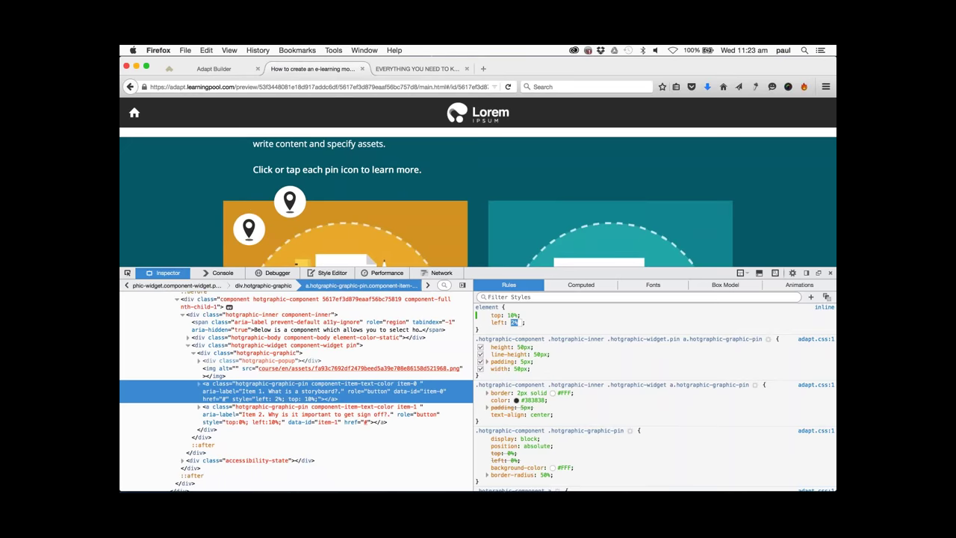
pyautogui.press('Up')
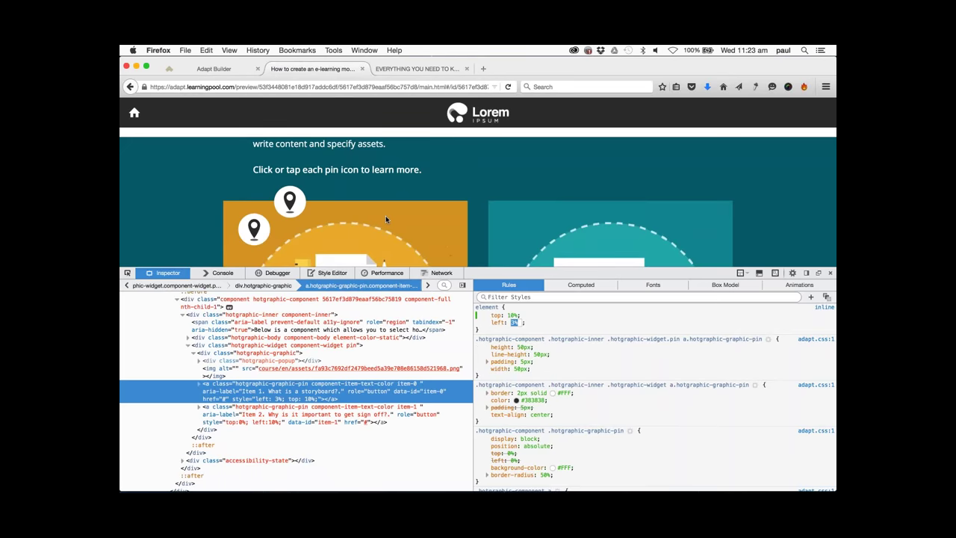
# Select the second pin's element in the inspector and set its inline top offset to 10%.
pyautogui.click(261, 411)
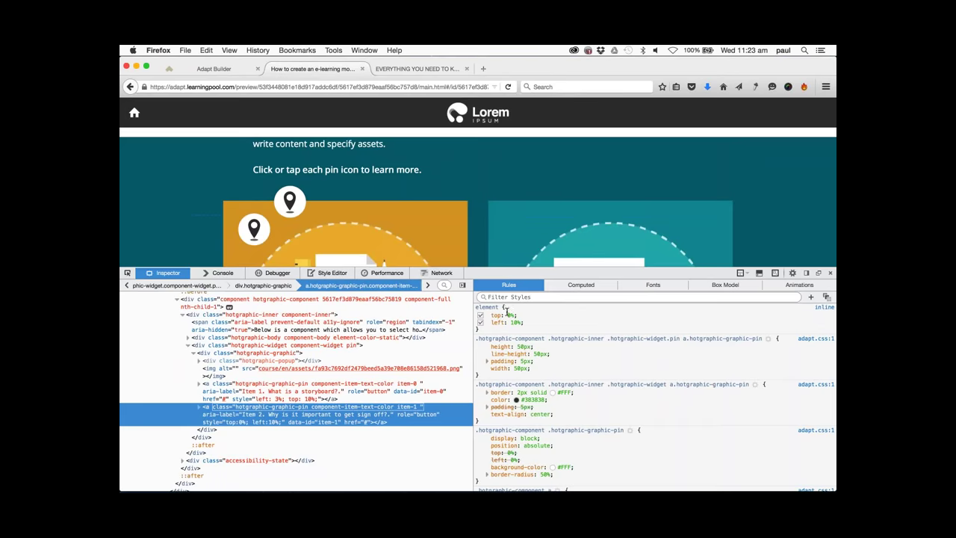
pyautogui.click(512, 315)
pyautogui.hotkey('shift', 'Up')
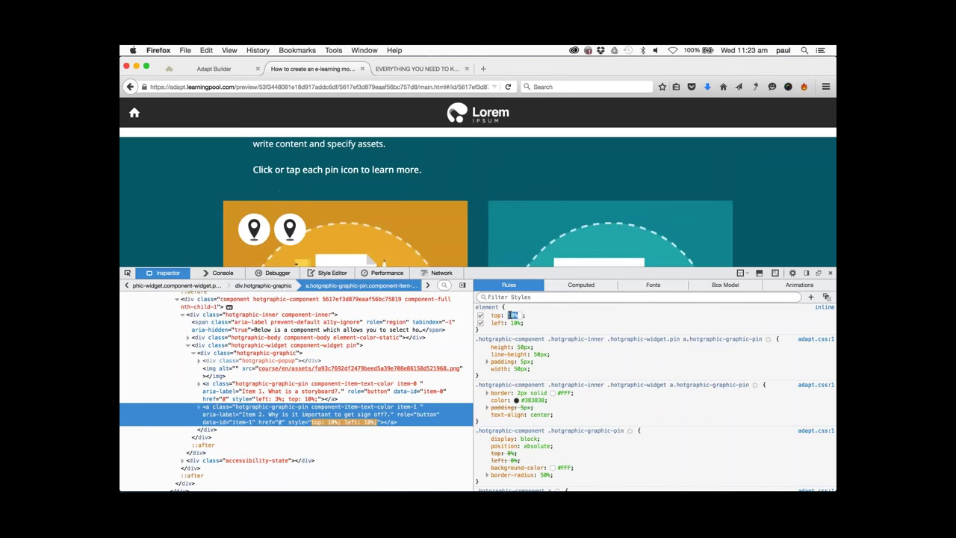
# Set the second pin's left offset to 55% in its inline style.
pyautogui.click(514, 323)
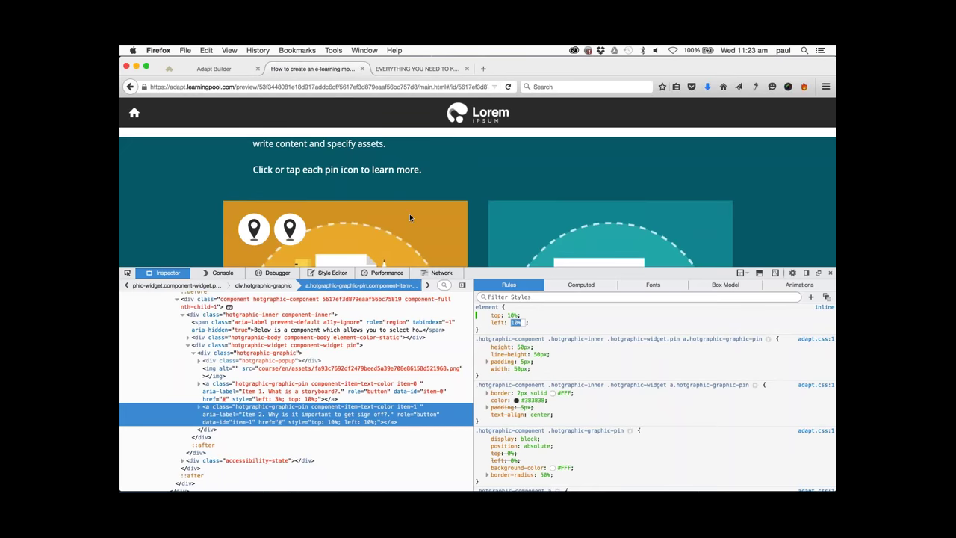
pyautogui.hotkey('shift', 'Up')
pyautogui.hotkey('shift', 'Up')
pyautogui.hotkey('shift', 'Up')
pyautogui.hotkey('shift', 'Up')
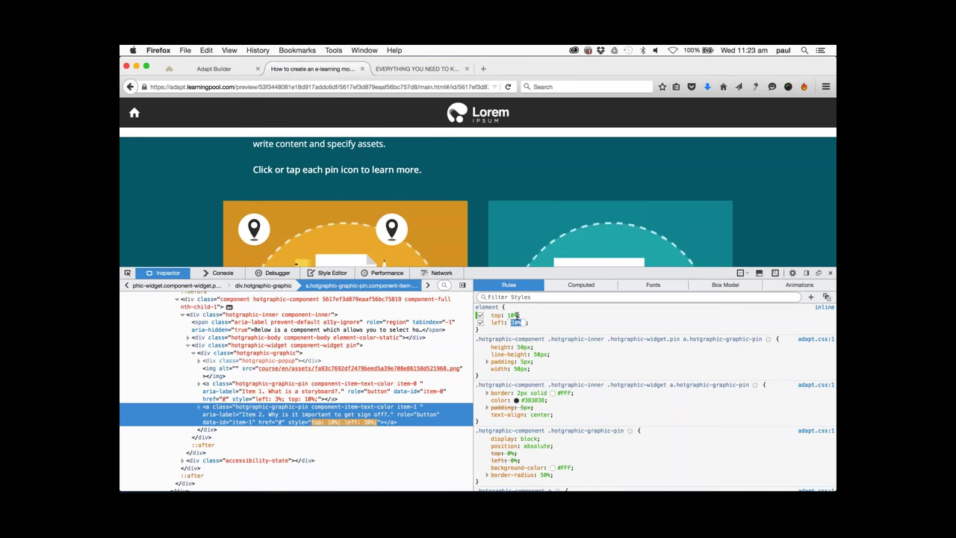
pyautogui.hotkey('shift', 'Up')
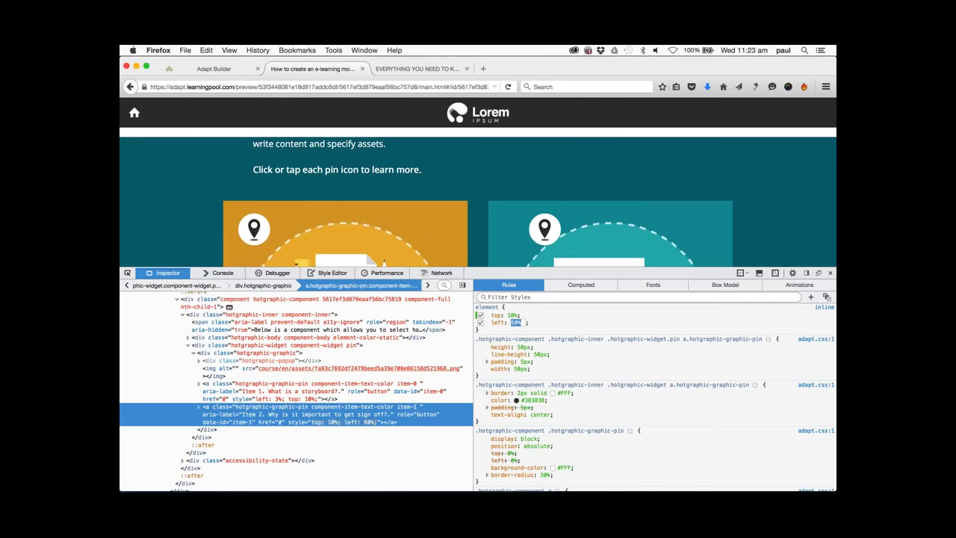
pyautogui.press('Down')
pyautogui.press('Down')
pyautogui.press('Down')
pyautogui.press('Down')
pyautogui.press('Down')
pyautogui.press('Down')
pyautogui.press('Down')
pyautogui.press('Down')
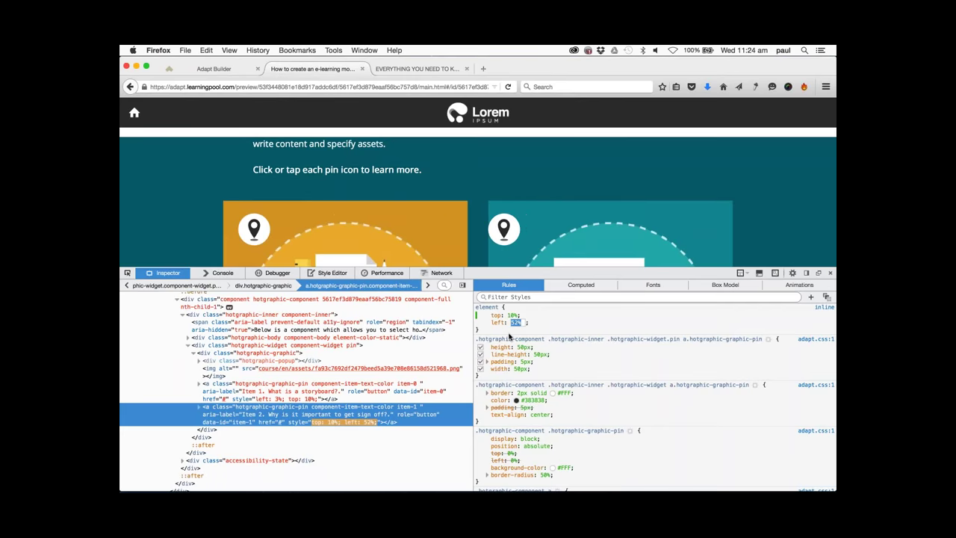
pyautogui.press('Up')
pyautogui.press('Up')
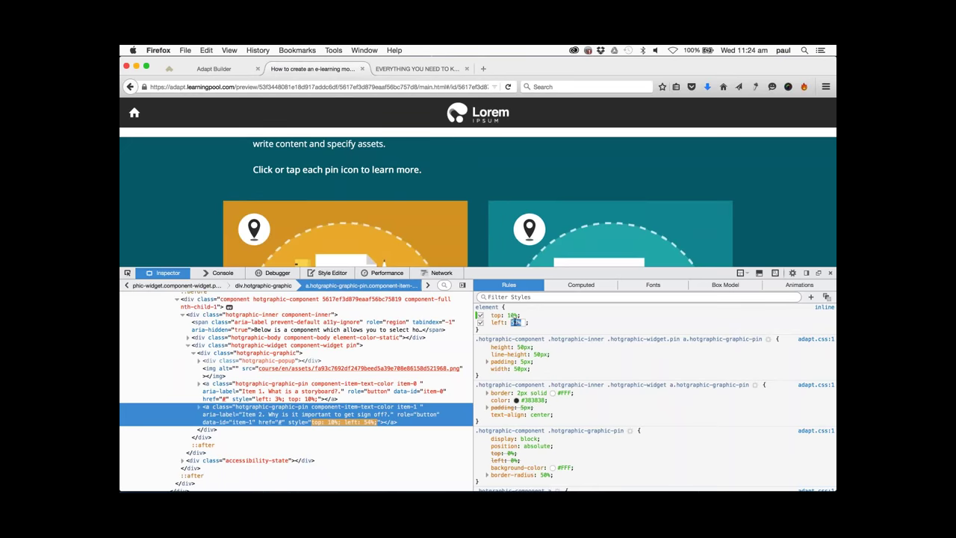
pyautogui.press('Up')
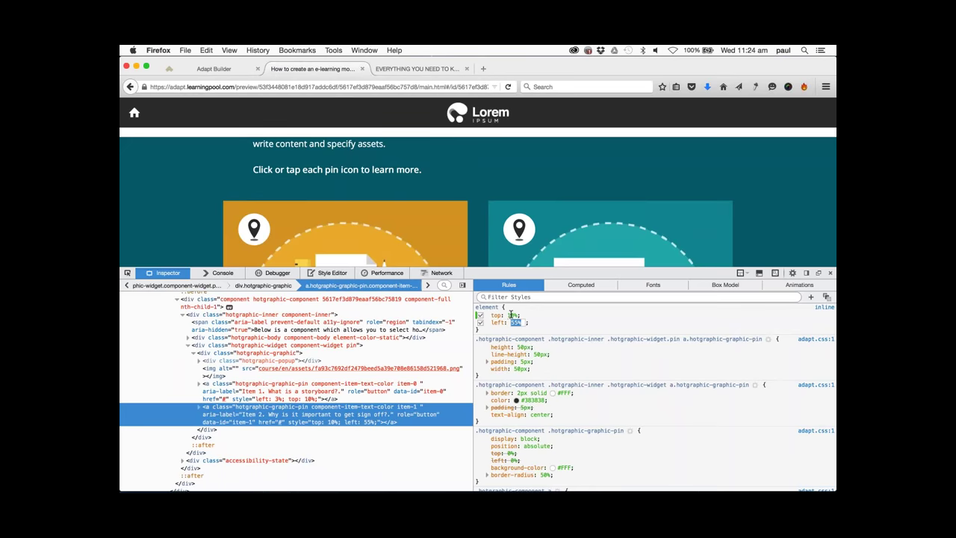
pyautogui.press('Up')
pyautogui.press('Up')
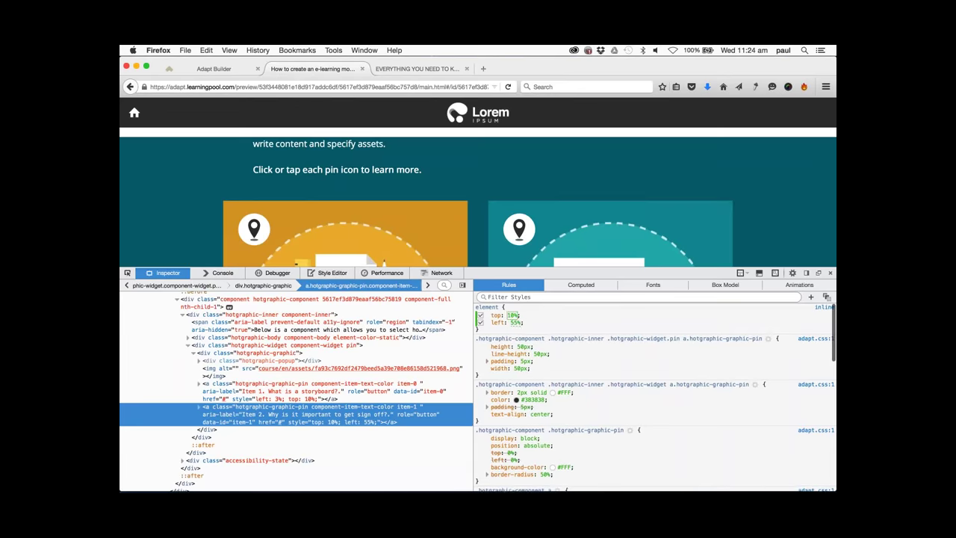
# Return to the Adapt Builder component editor and close the first pin's settings without changing them.
pyautogui.click(236, 70)
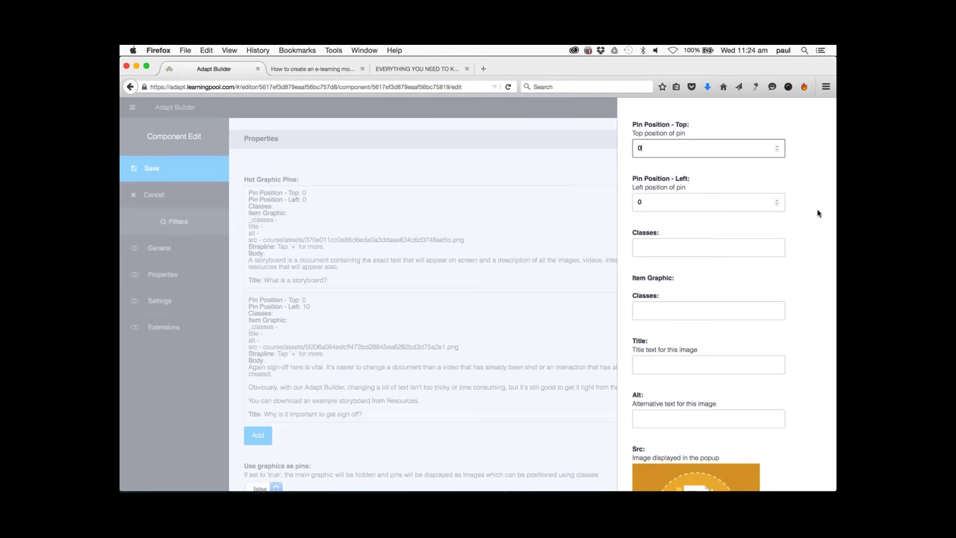
pyautogui.scroll(-10, 772, 221)
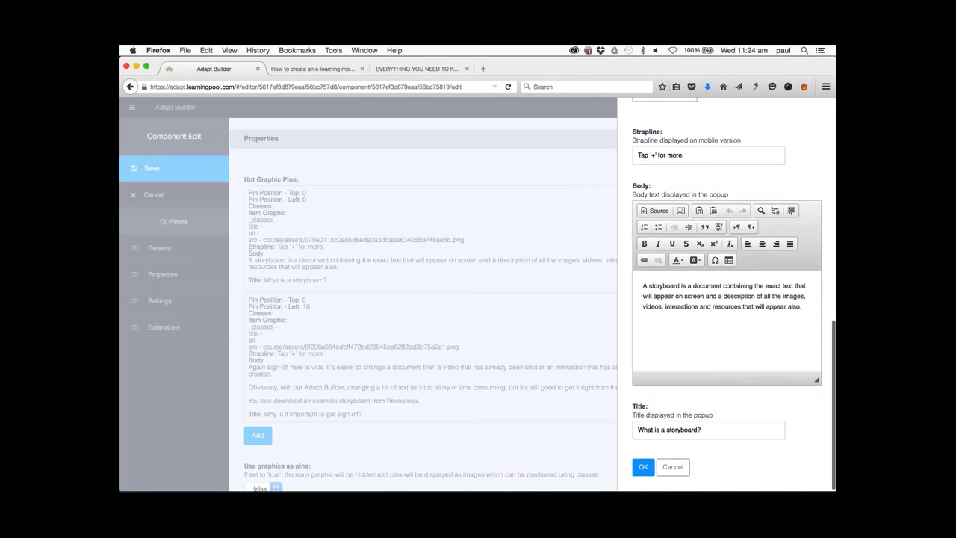
pyautogui.click(672, 466)
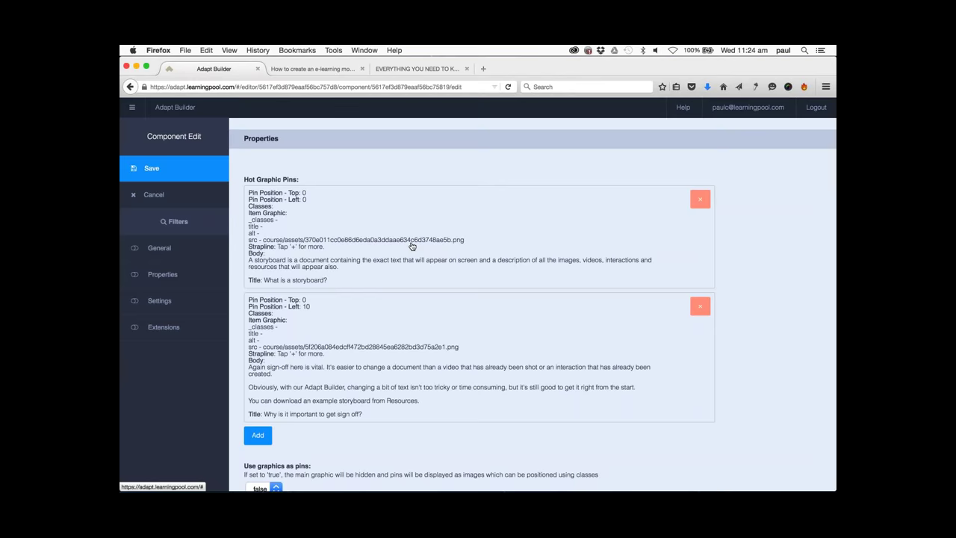
# Set the second hot graphic pin's position to top 10 and left 55, and save the component.
pyautogui.click(394, 317)
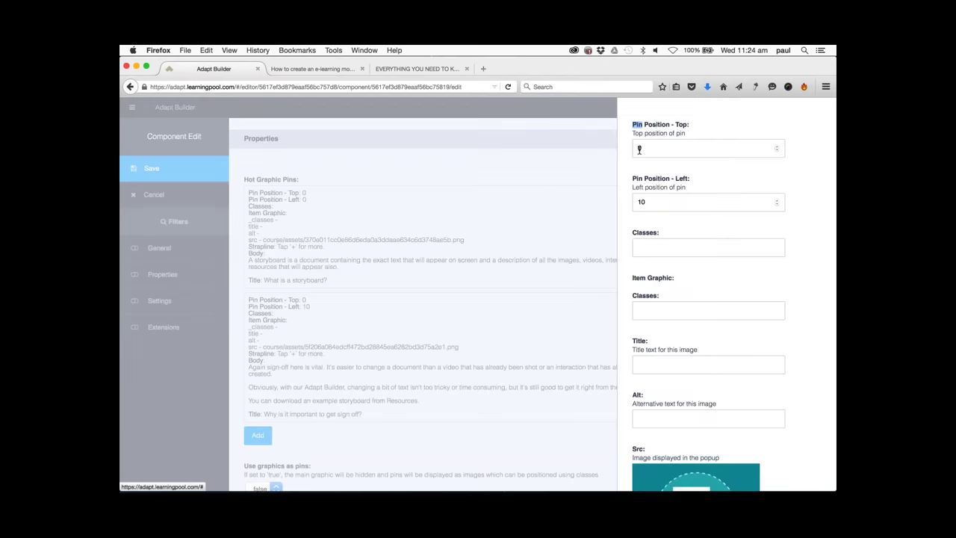
pyautogui.click(641, 147)
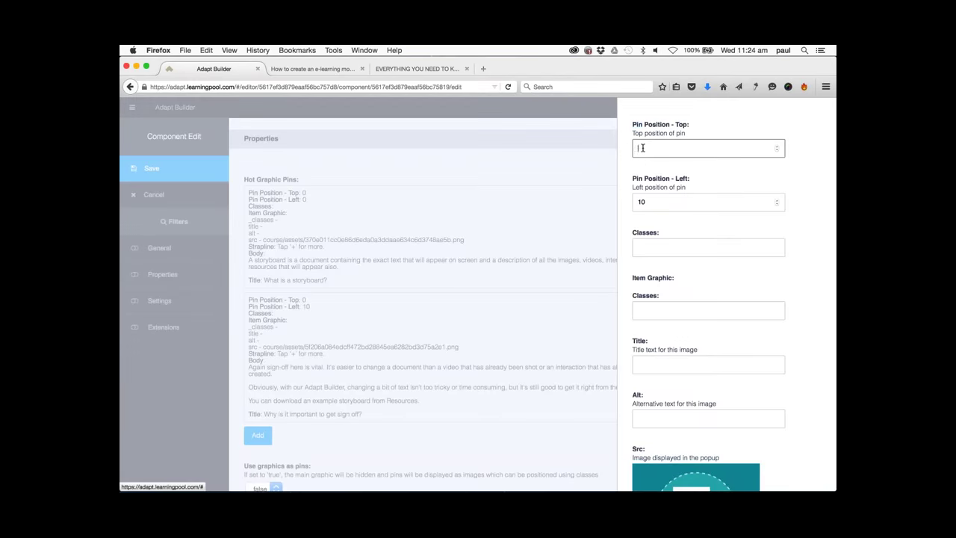
pyautogui.click(648, 201)
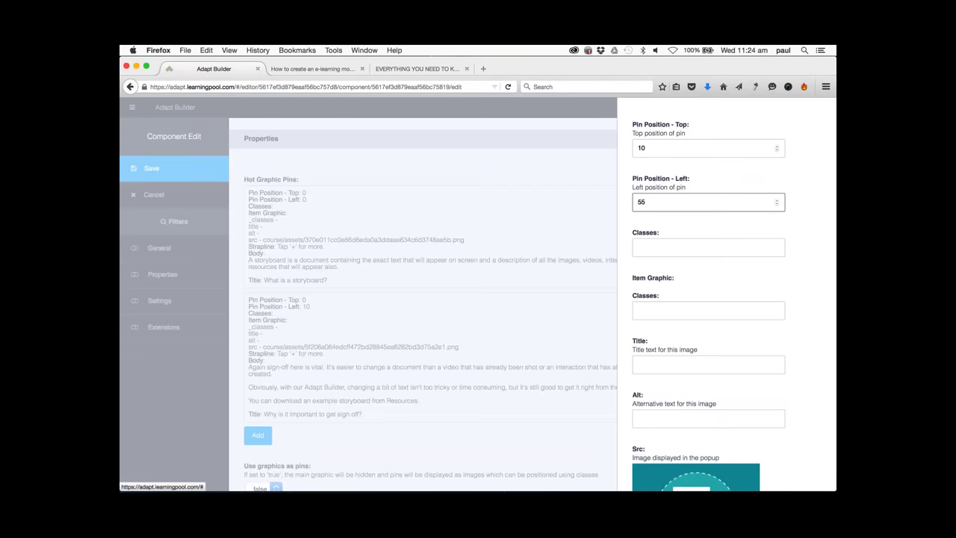
pyautogui.scroll(-10, 807, 369)
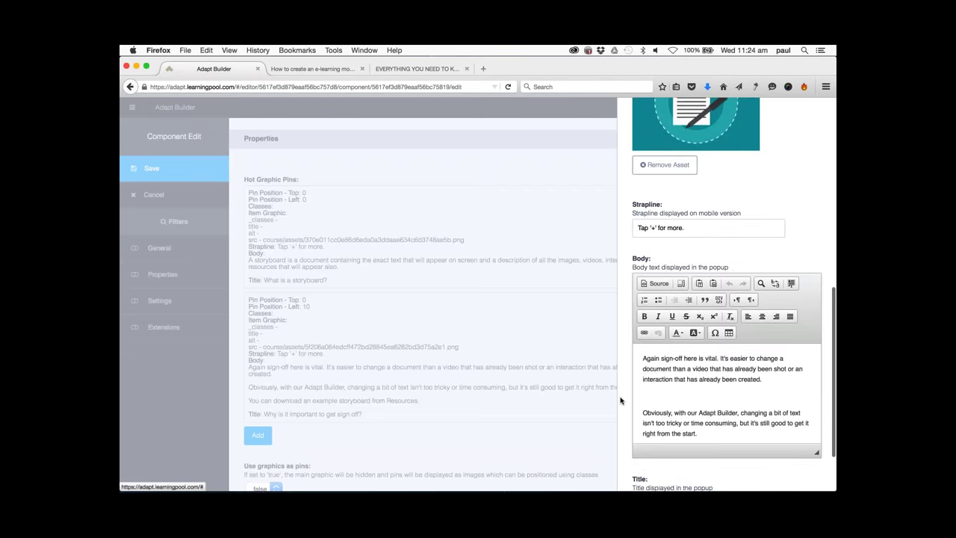
pyautogui.click(642, 466)
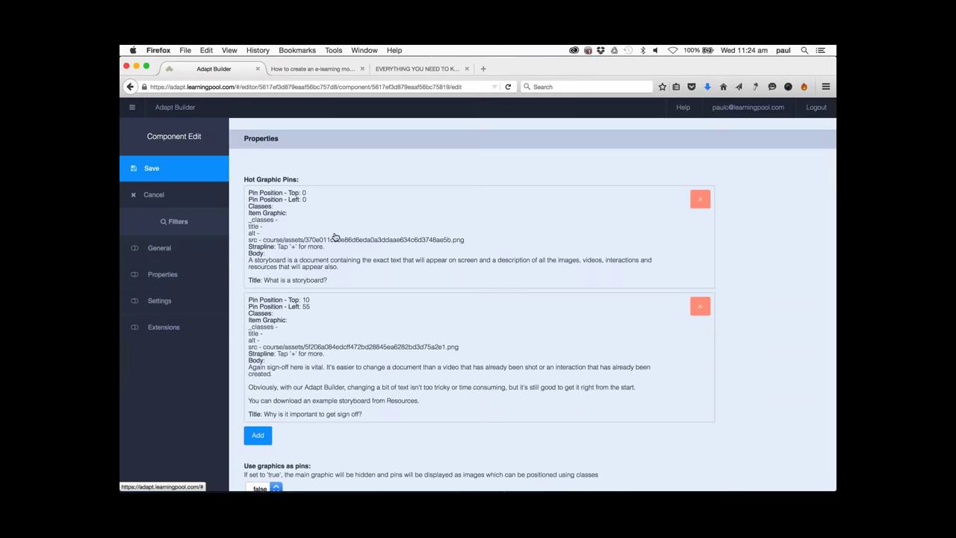
pyautogui.click(149, 166)
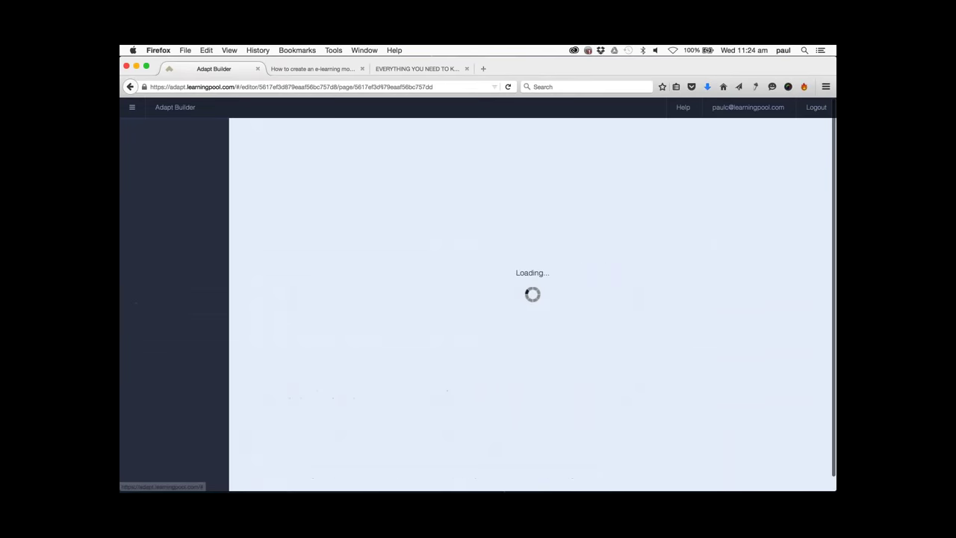
# Preview the updated course, close the developer tools and open the "Creating your content" section.
pyautogui.click(182, 354)
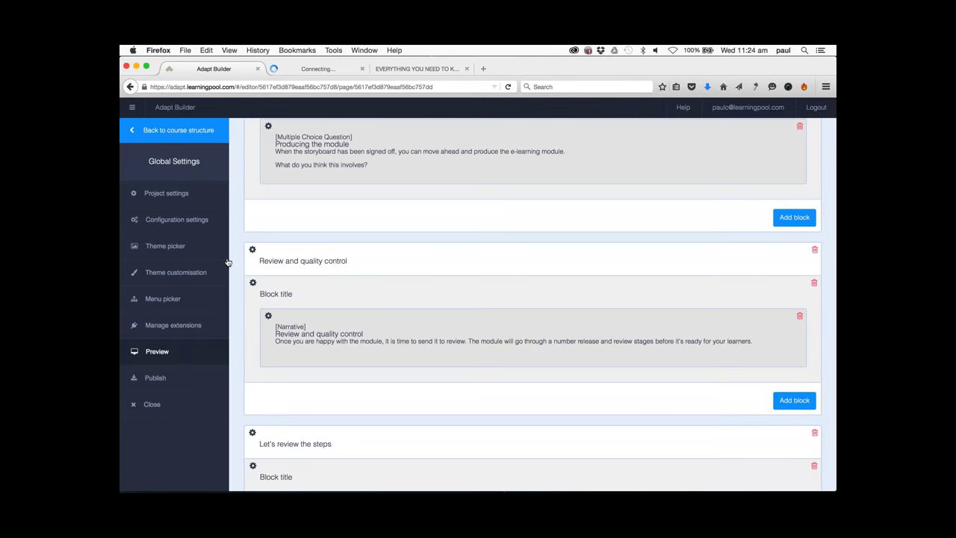
pyautogui.click(314, 70)
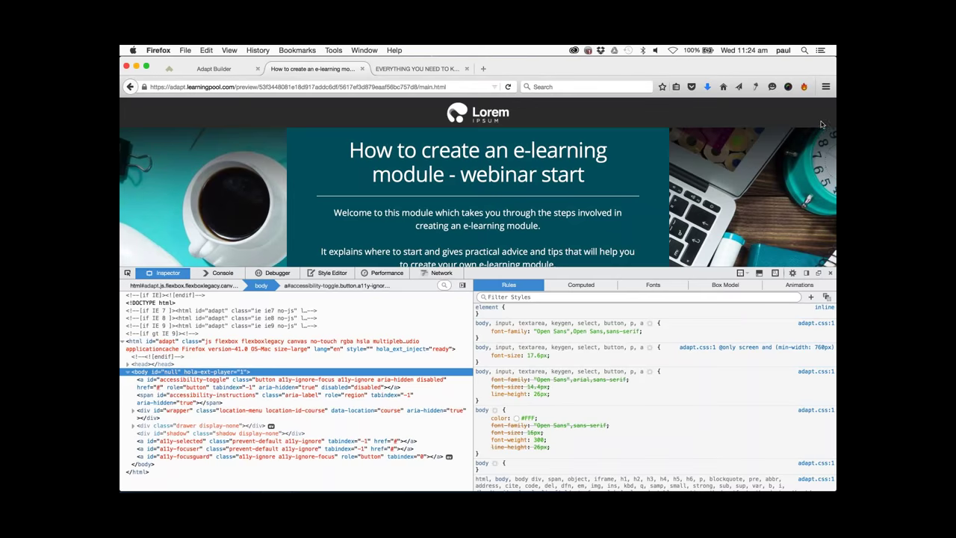
pyautogui.click(831, 274)
pyautogui.scroll(-5, 535, 344)
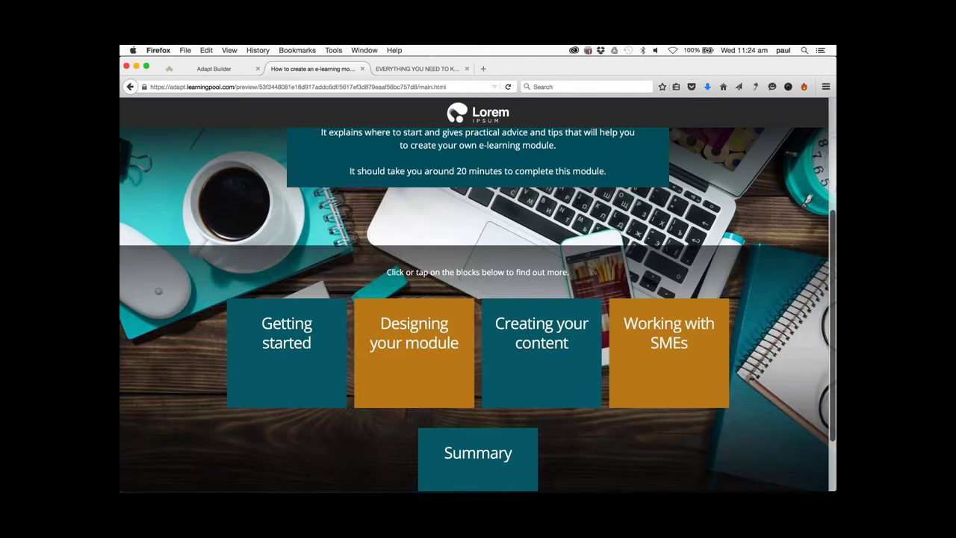
pyautogui.click(535, 344)
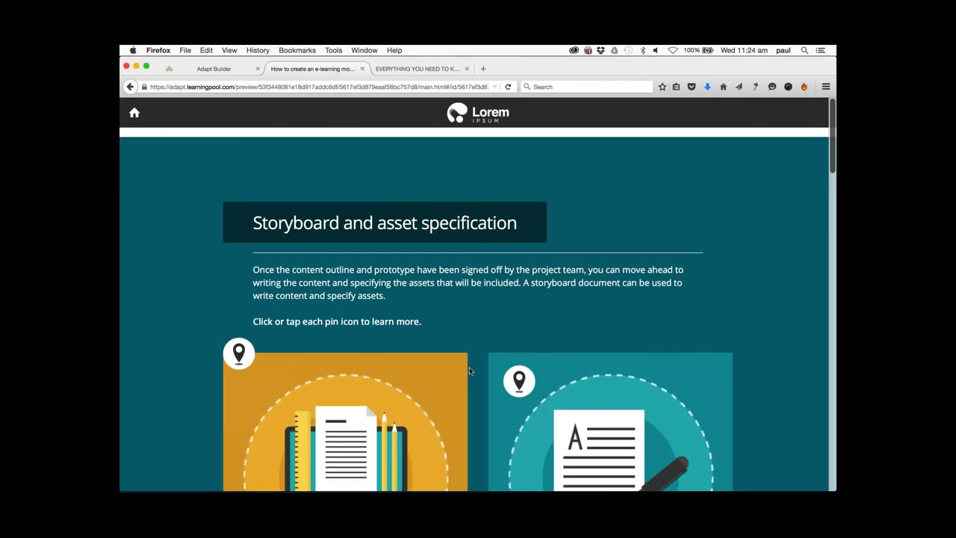
# Check the pin positions on the hot graphic, view the second pin's popup and close it.
pyautogui.scroll(-1, 469, 370)
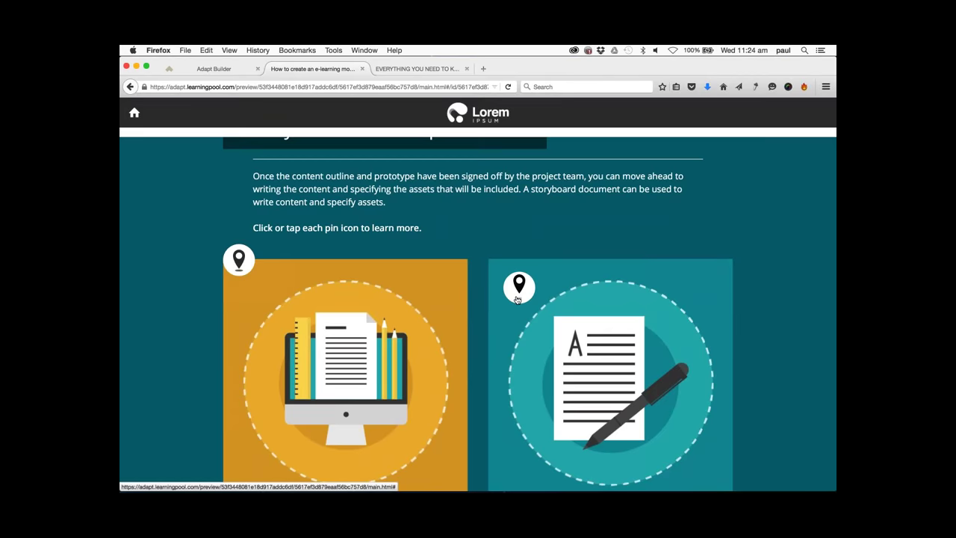
pyautogui.scroll(-2, 616, 275)
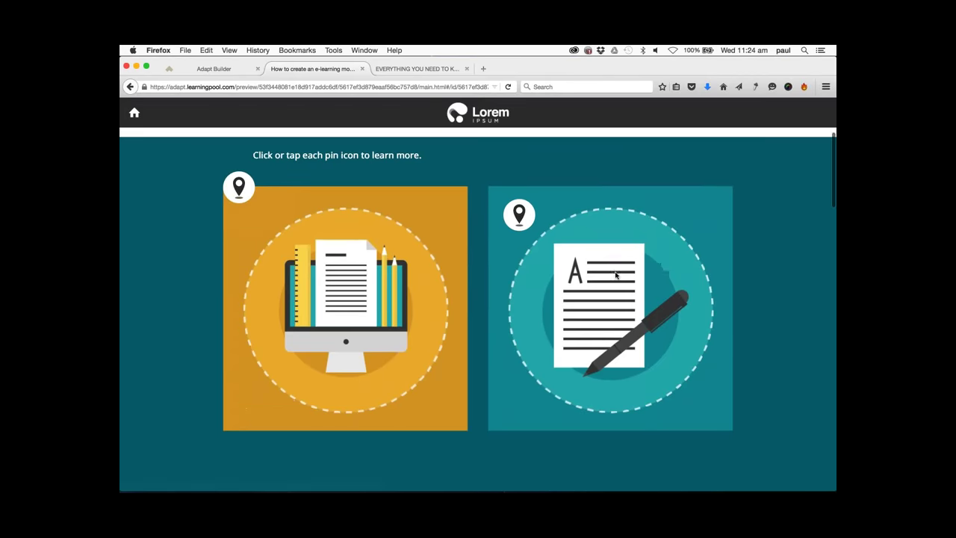
pyautogui.click(519, 214)
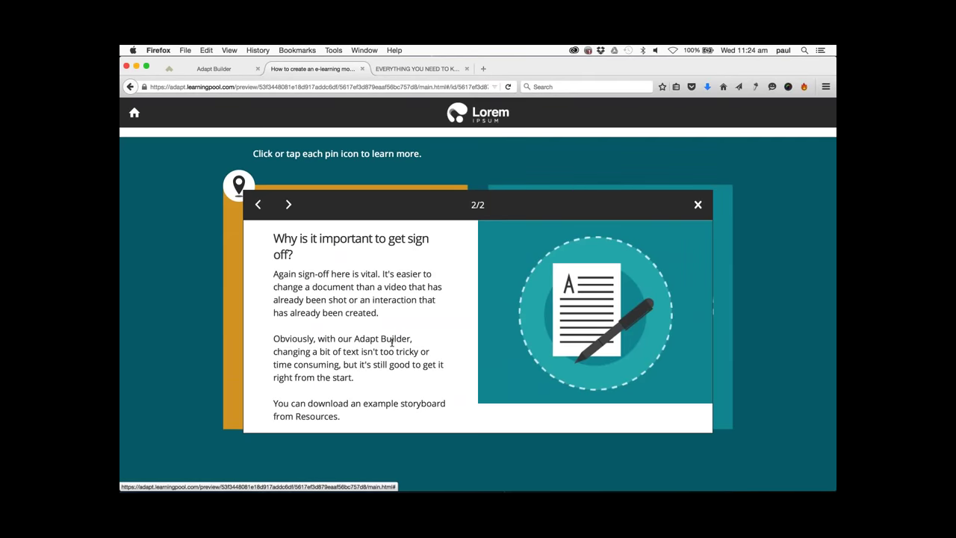
pyautogui.click(698, 205)
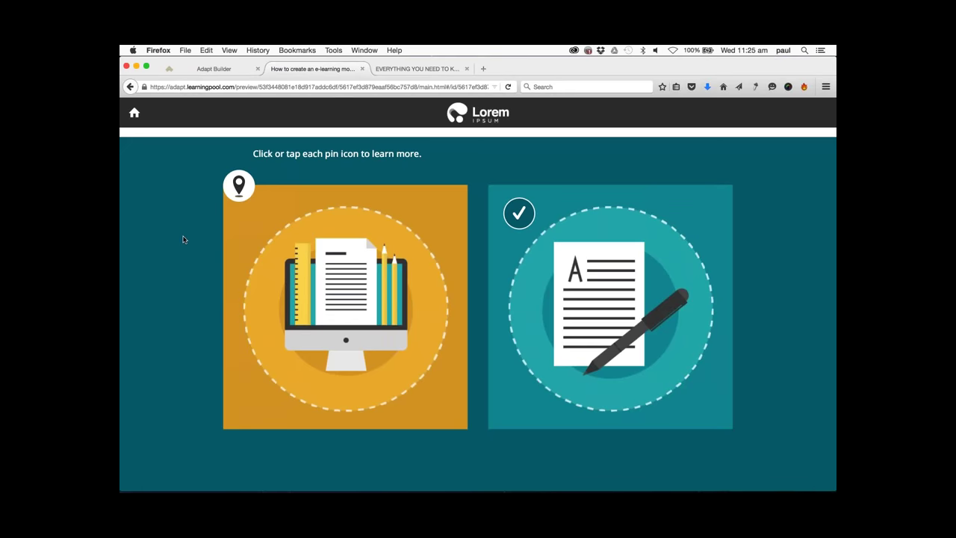
# Open the "Designing your module" section from the preview's home page and examine its page background and components.
pyautogui.click(213, 68)
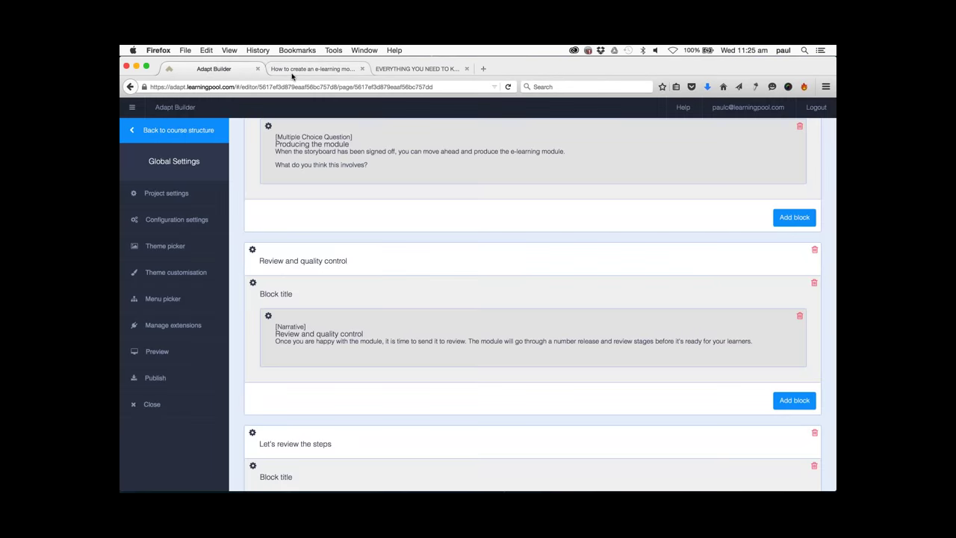
pyautogui.click(293, 69)
pyautogui.click(135, 116)
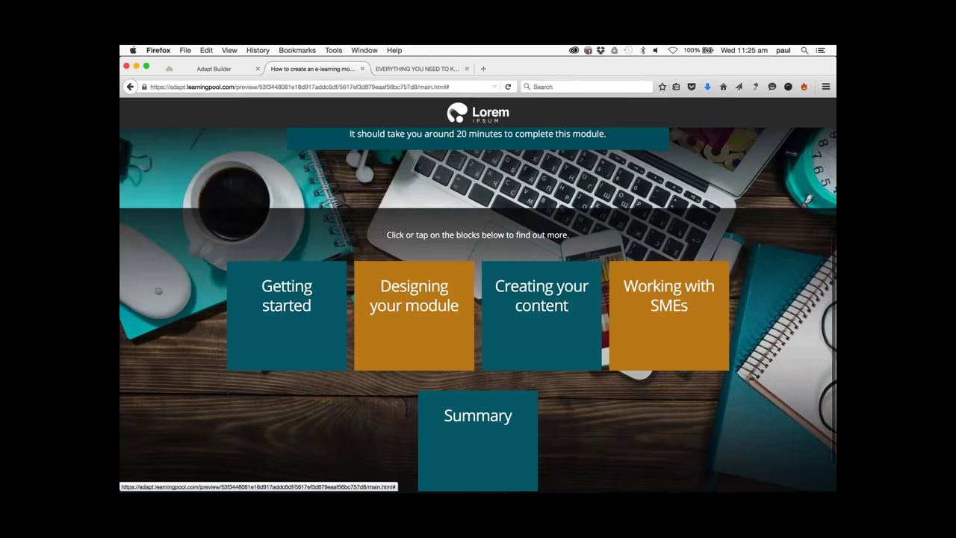
pyautogui.click(414, 314)
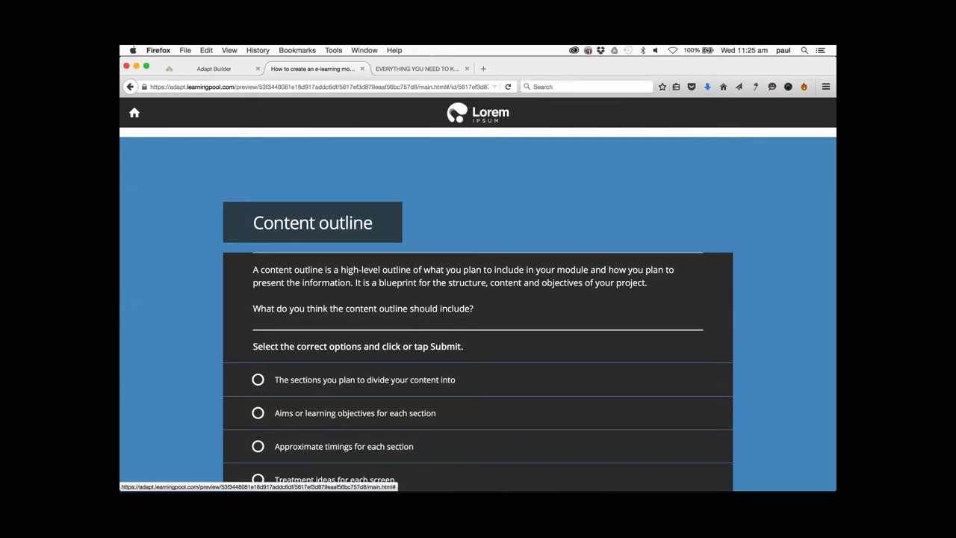
pyautogui.scroll(-8, 167, 223)
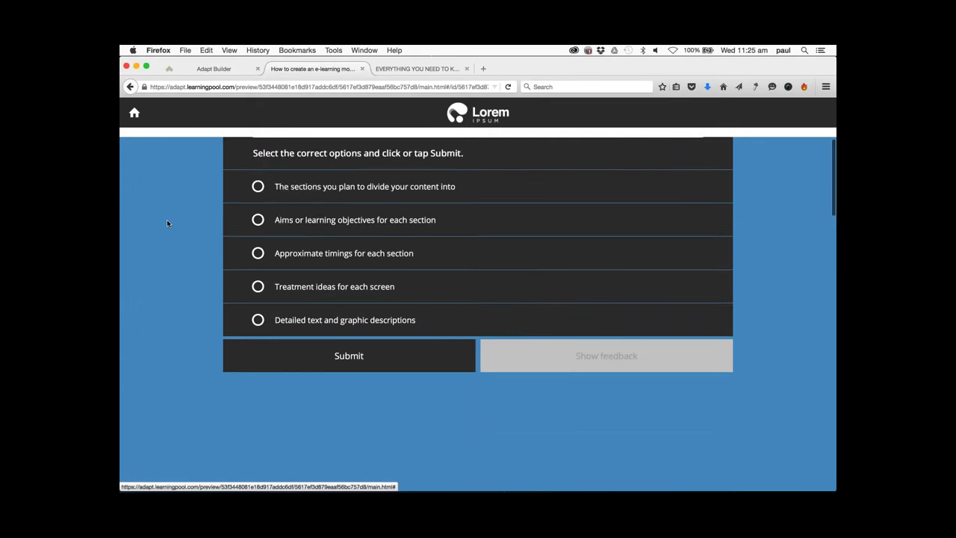
pyautogui.scroll(8, 167, 223)
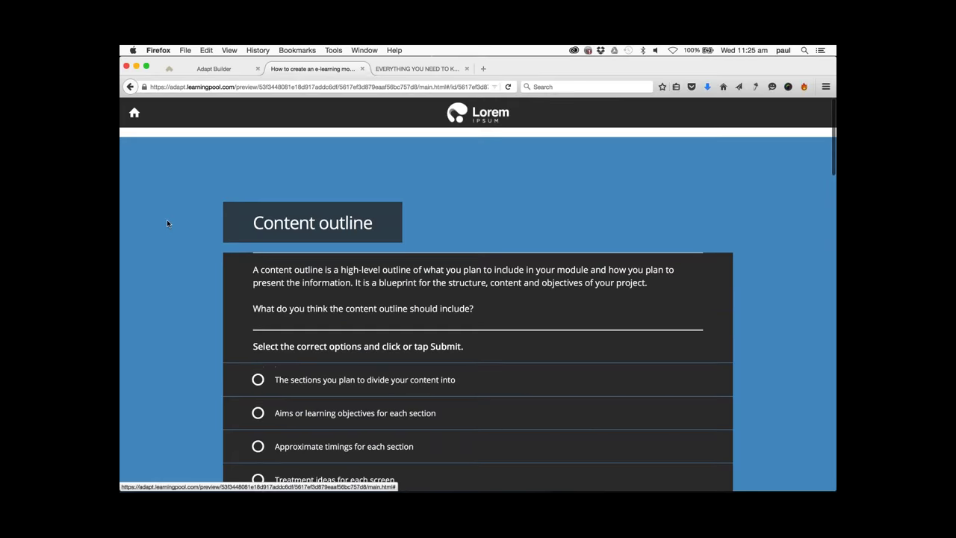
pyautogui.scroll(-10, 182, 201)
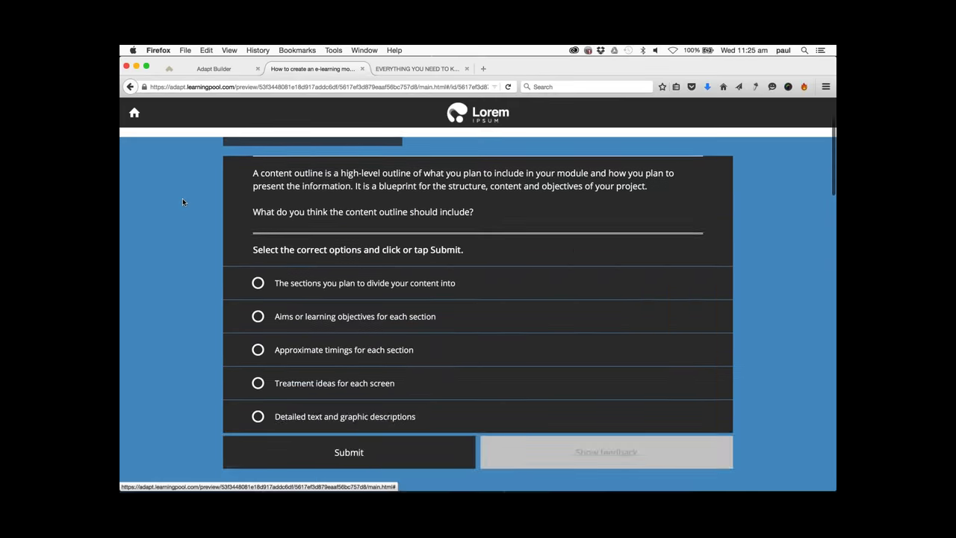
pyautogui.scroll(10, 183, 201)
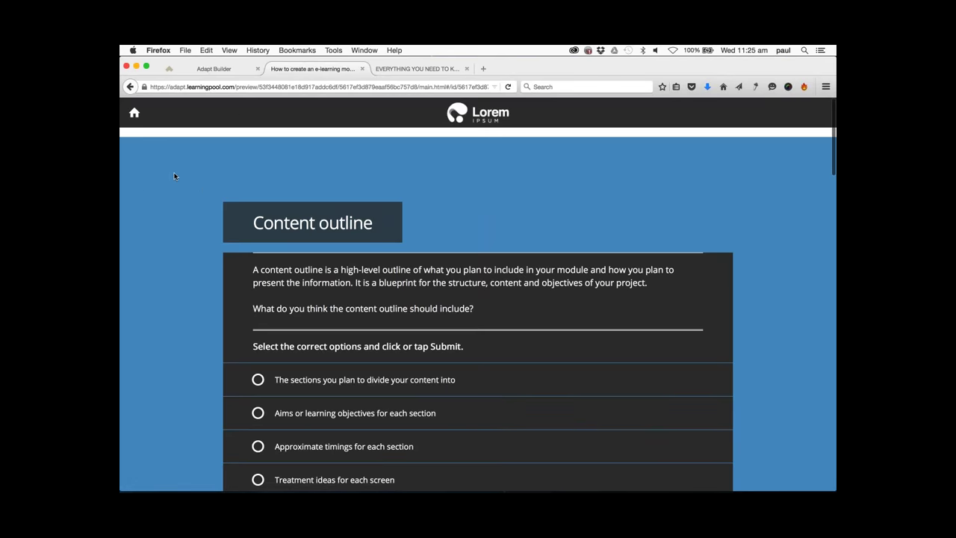
pyautogui.scroll(-15, 171, 232)
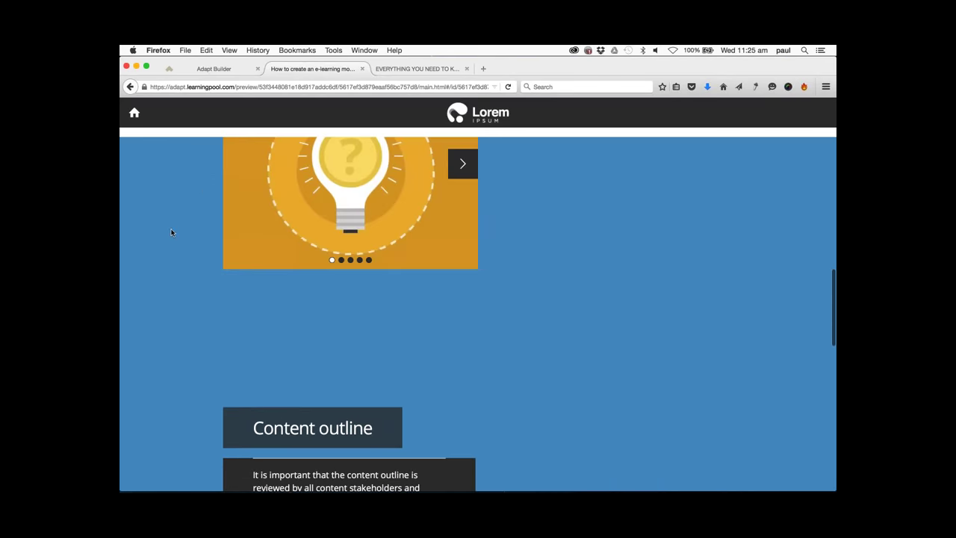
pyautogui.scroll(-8, 171, 232)
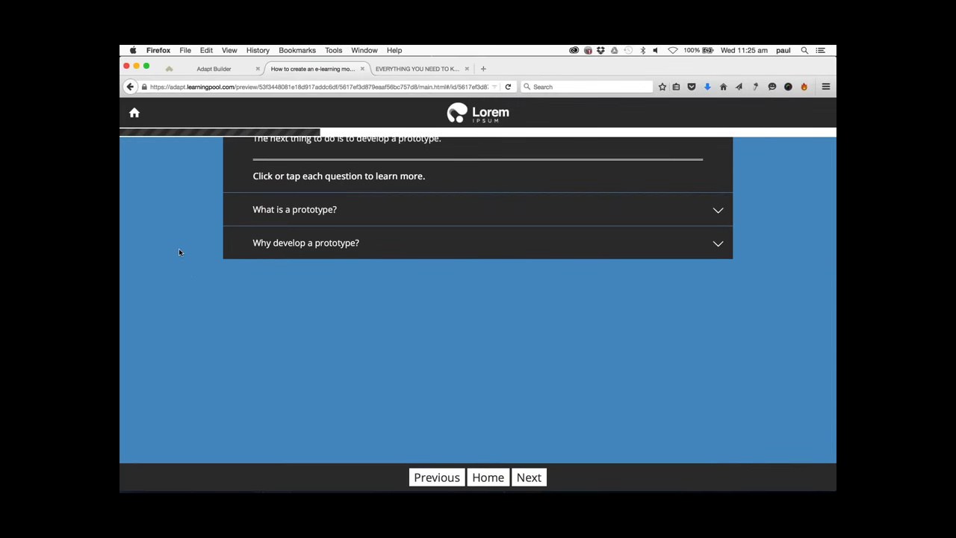
# Examine the page background behind the "Content outline" and "Planning your content" articles in the preview.
pyautogui.scroll(20, 178, 252)
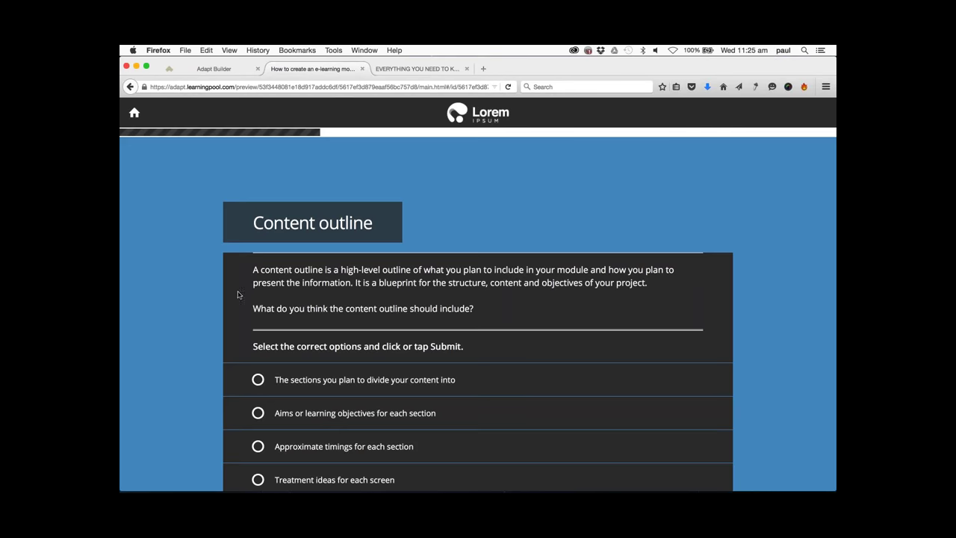
pyautogui.scroll(-10, 235, 316)
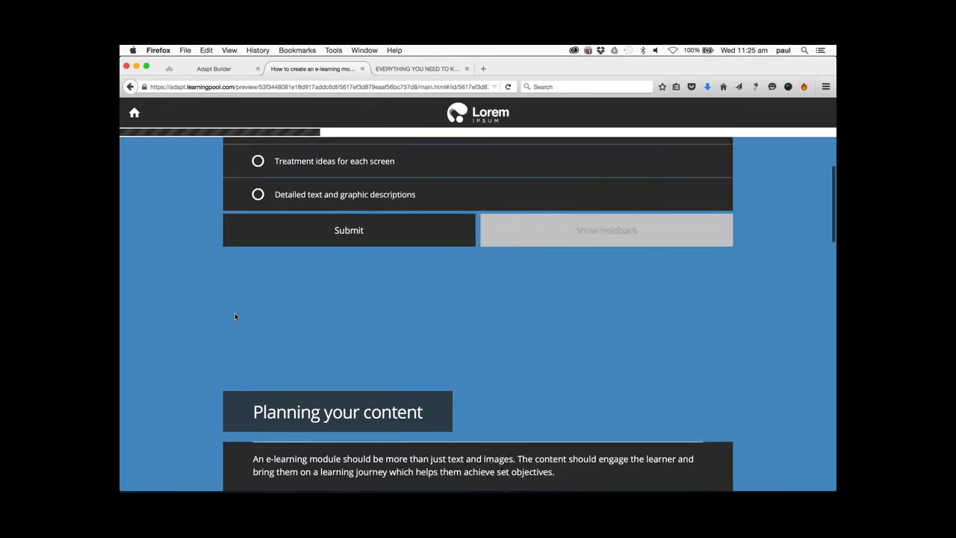
pyautogui.scroll(9, 234, 317)
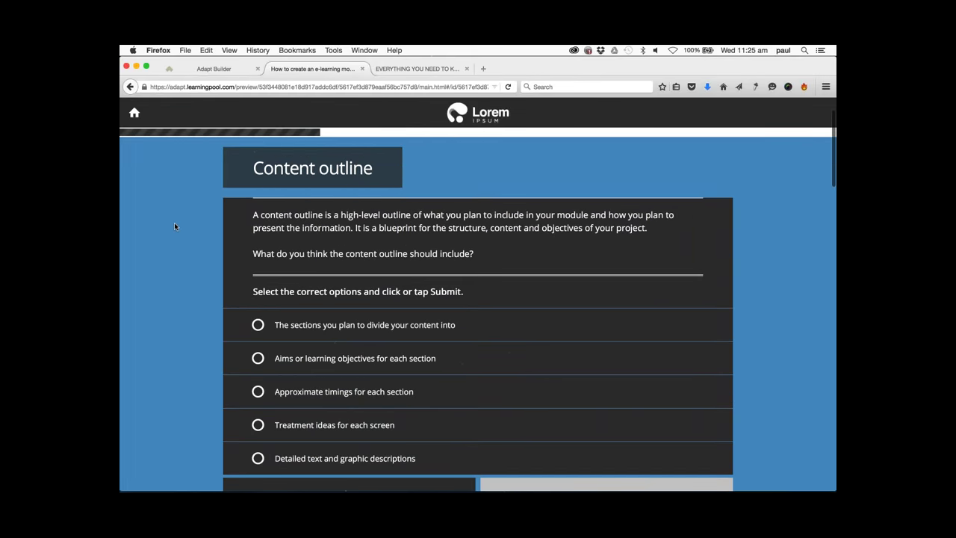
# Return to Adapt Builder, open the course's theme customisation and filter it to the Backgrounds settings.
pyautogui.click(223, 69)
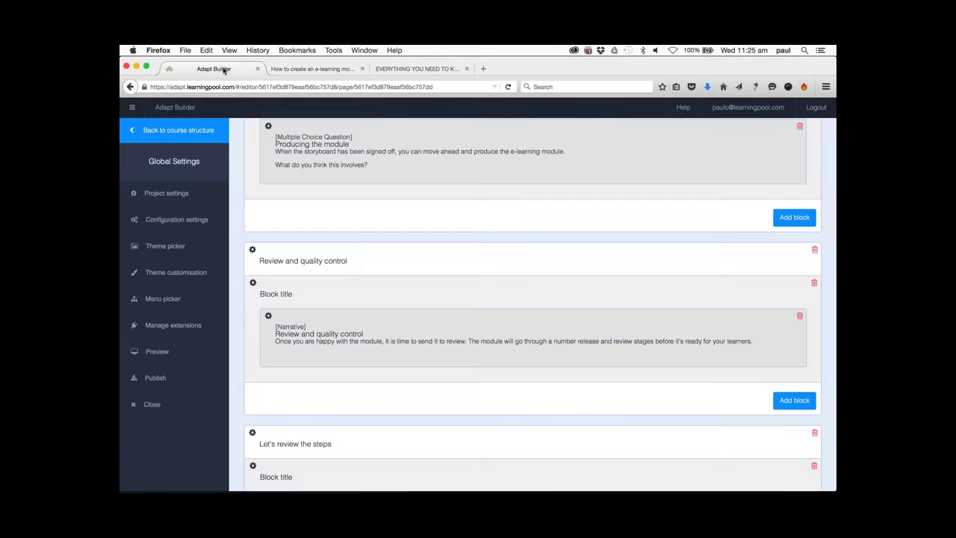
pyautogui.click(192, 133)
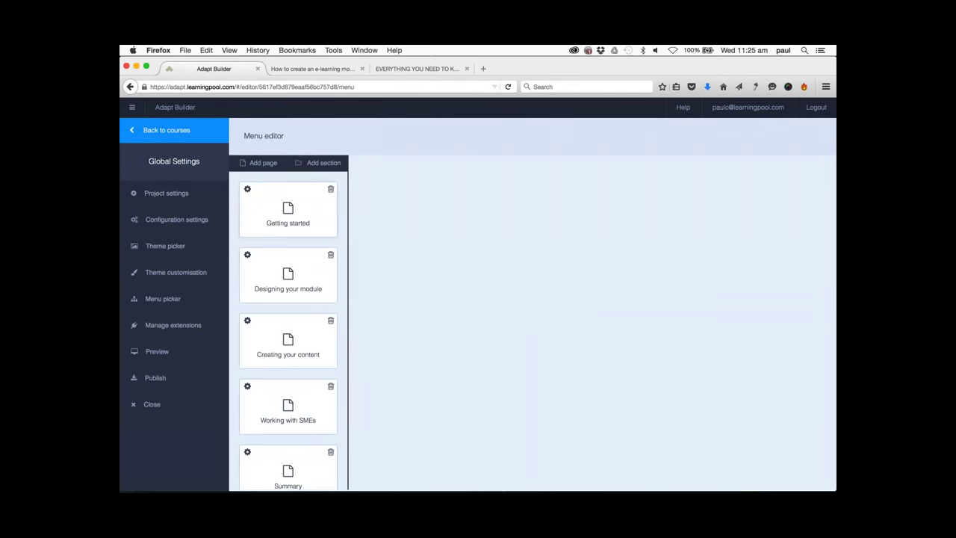
pyautogui.click(196, 273)
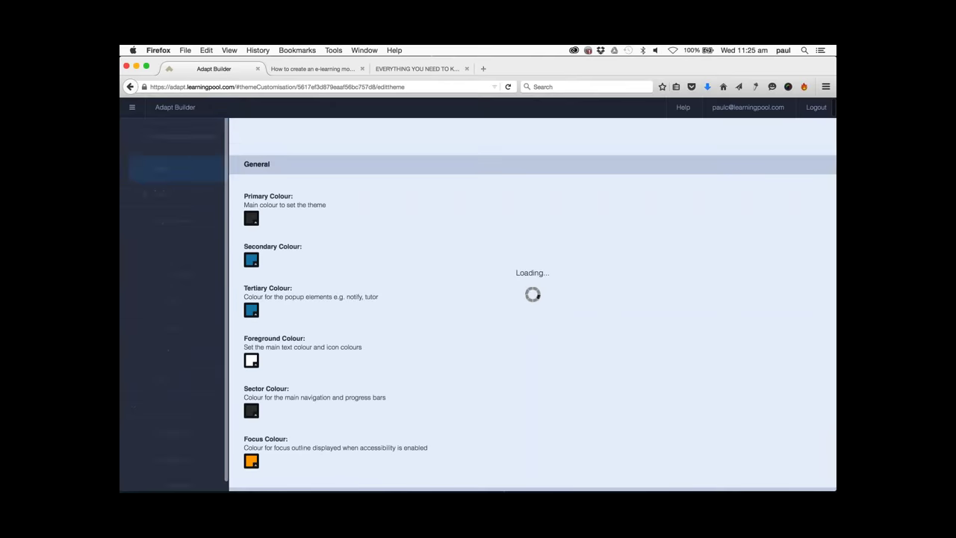
pyautogui.scroll(-15, 533, 317)
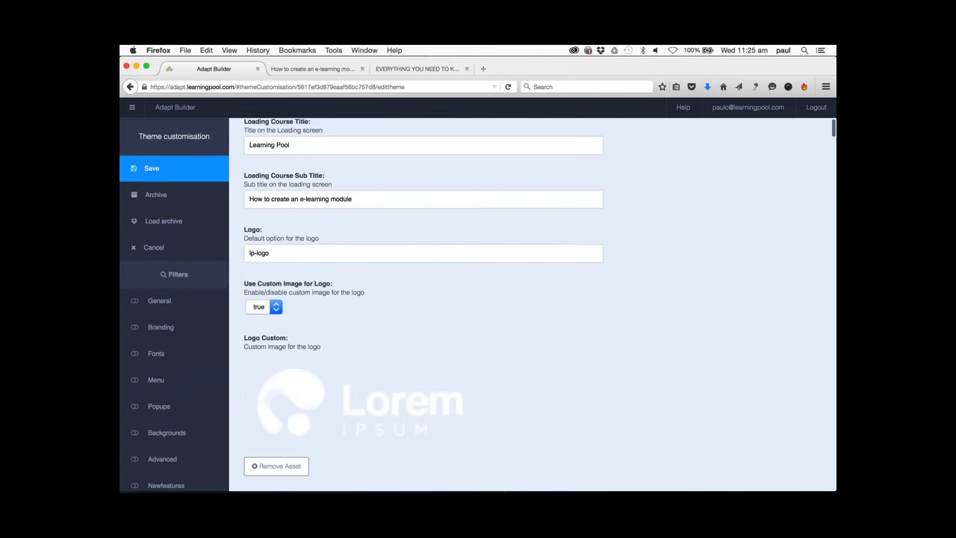
pyautogui.scroll(-15, 305, 377)
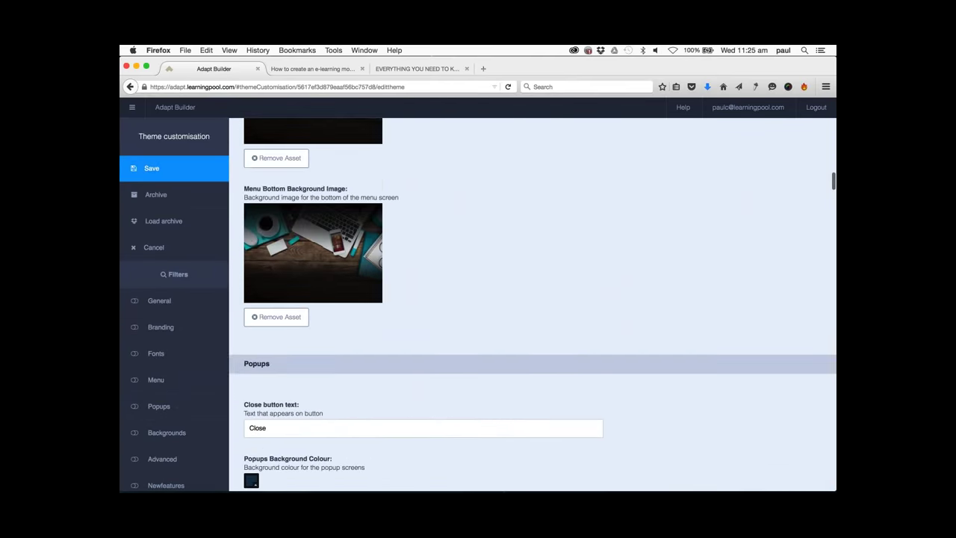
pyautogui.click(196, 433)
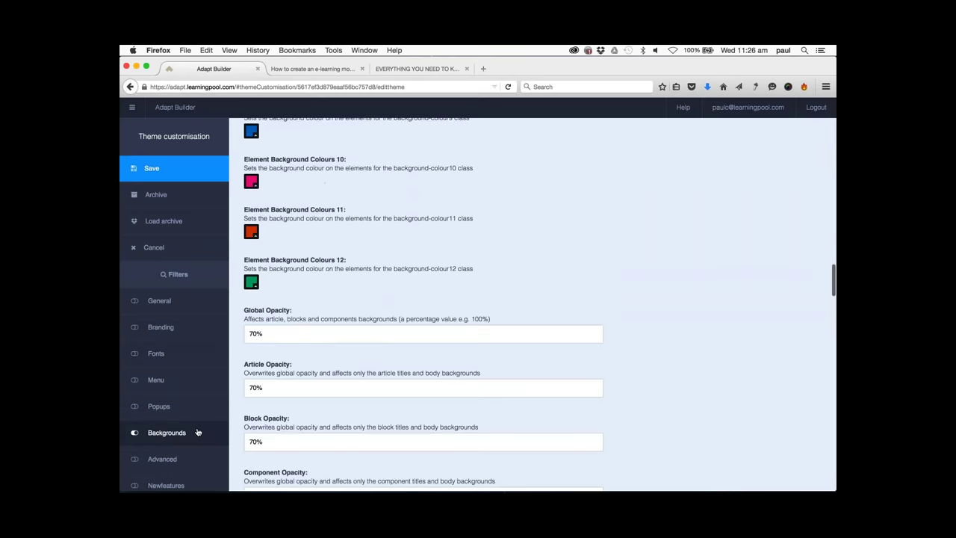
# Find the background colour settings and highlight the class name background-colour2 under Background Colour 2.
pyautogui.scroll(2, 478, 237)
pyautogui.scroll(15, 478, 238)
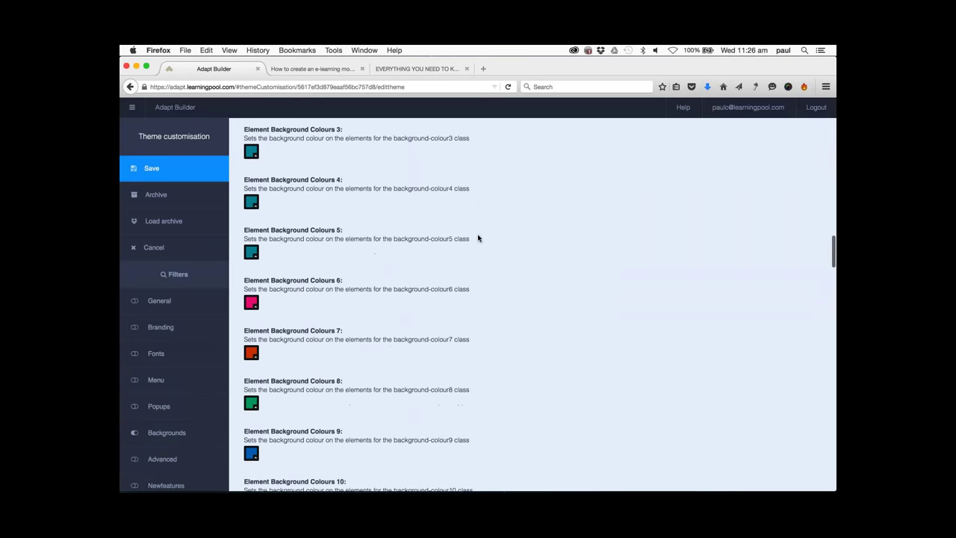
pyautogui.scroll(15, 478, 238)
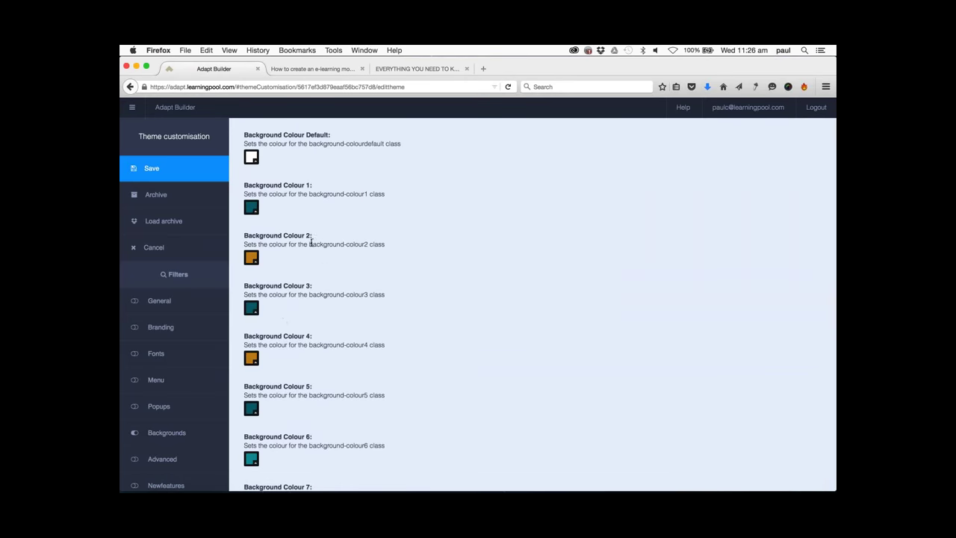
pyautogui.moveTo(308, 244); pyautogui.dragTo(368, 246)
# Look through the text colour, opacity and background image settings, and highlight the class name background-image2 under Background Image 2.
pyautogui.scroll(-20, 415, 263)
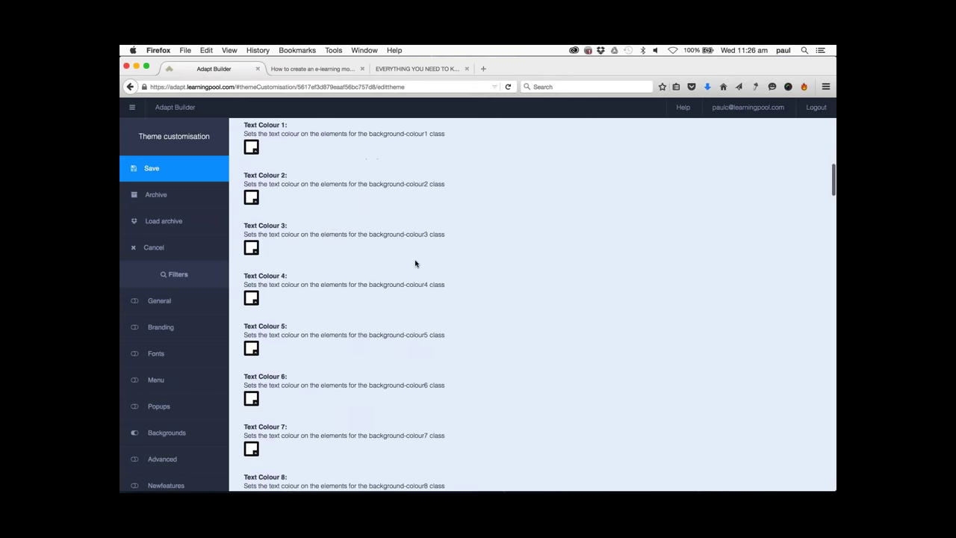
pyautogui.scroll(-15, 415, 263)
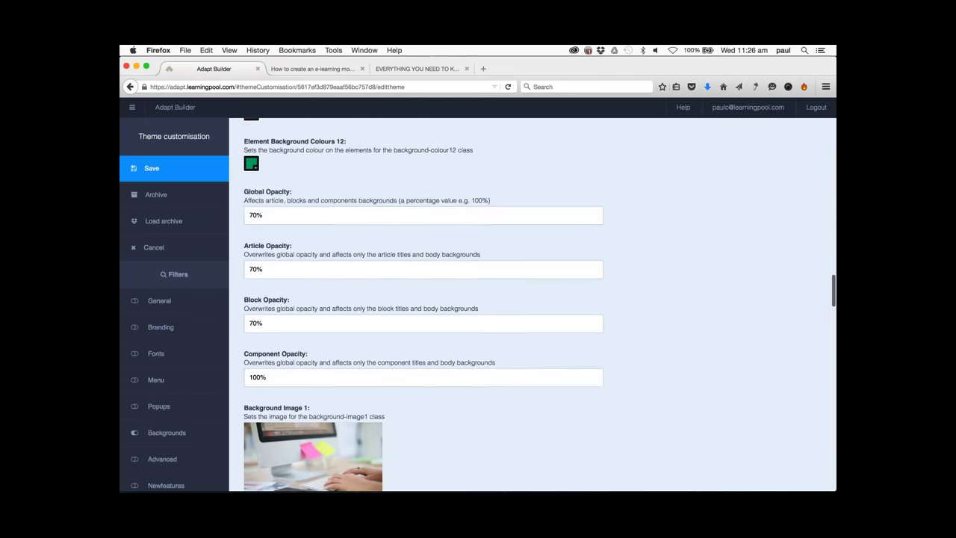
pyautogui.scroll(-4, 448, 279)
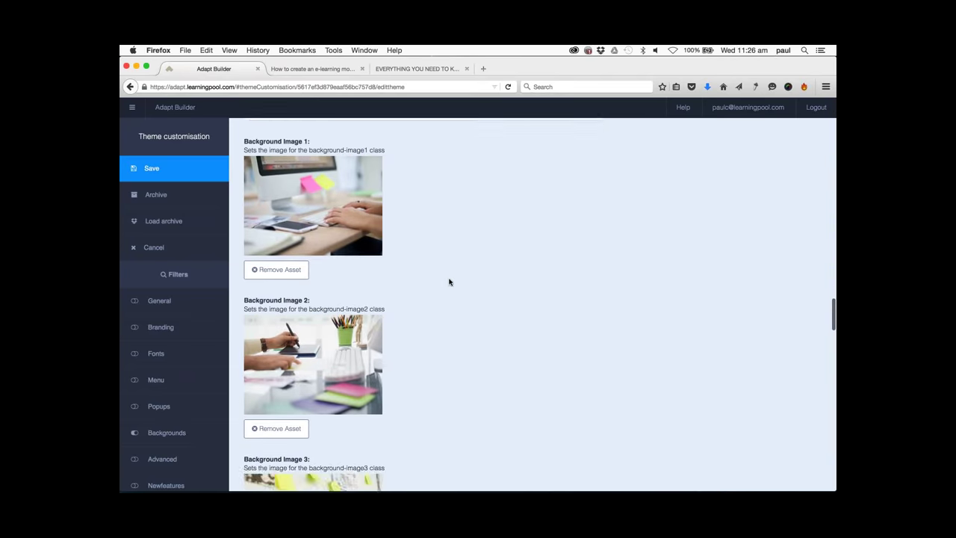
pyautogui.scroll(1, 433, 220)
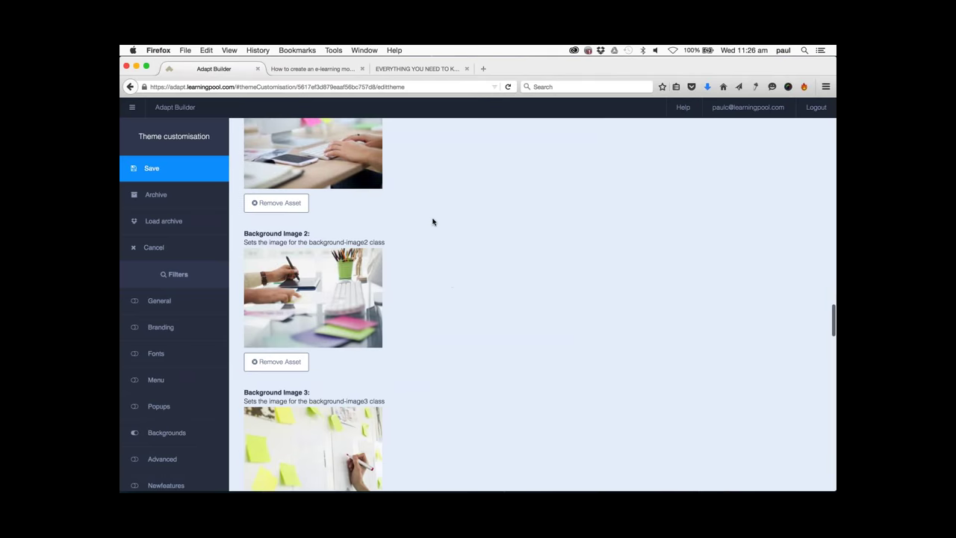
pyautogui.moveTo(308, 241); pyautogui.dragTo(368, 241)
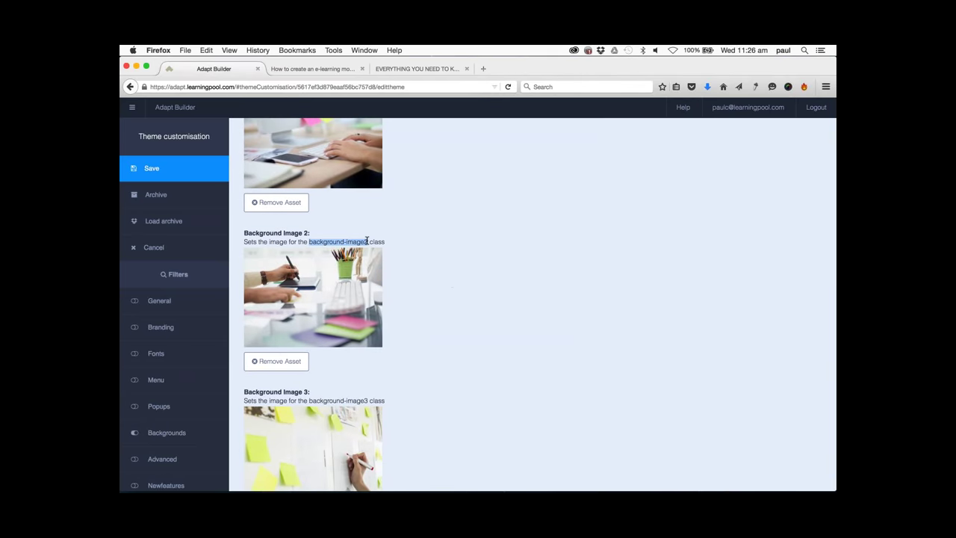
pyautogui.click(448, 255)
# Cancel theme customisation after a glance at the preview, and open the "Designing your module" page's settings.
pyautogui.click(291, 69)
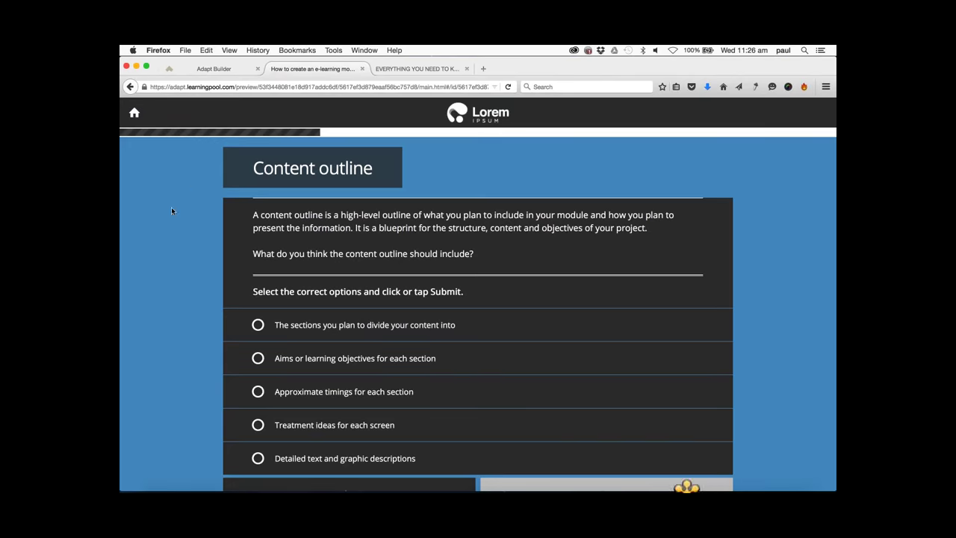
pyautogui.click(222, 69)
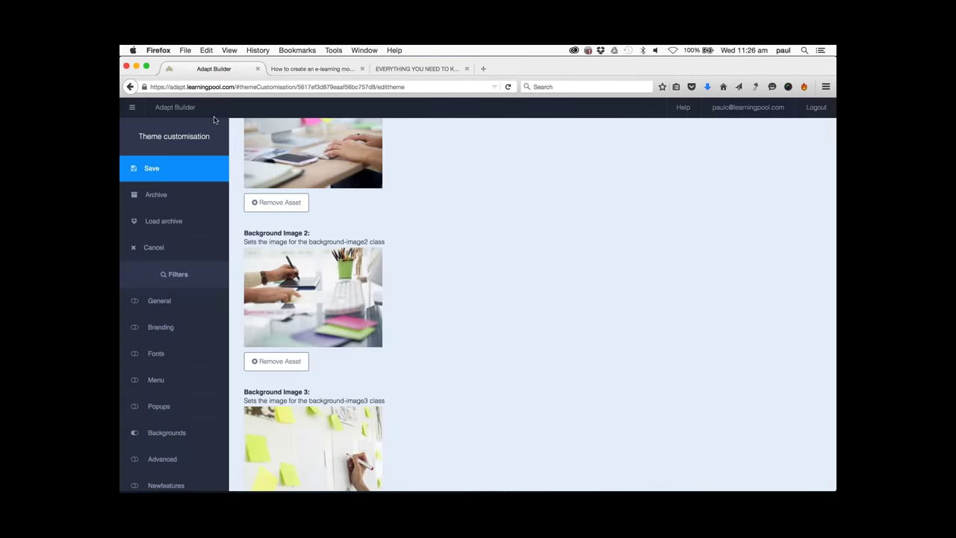
pyautogui.click(187, 252)
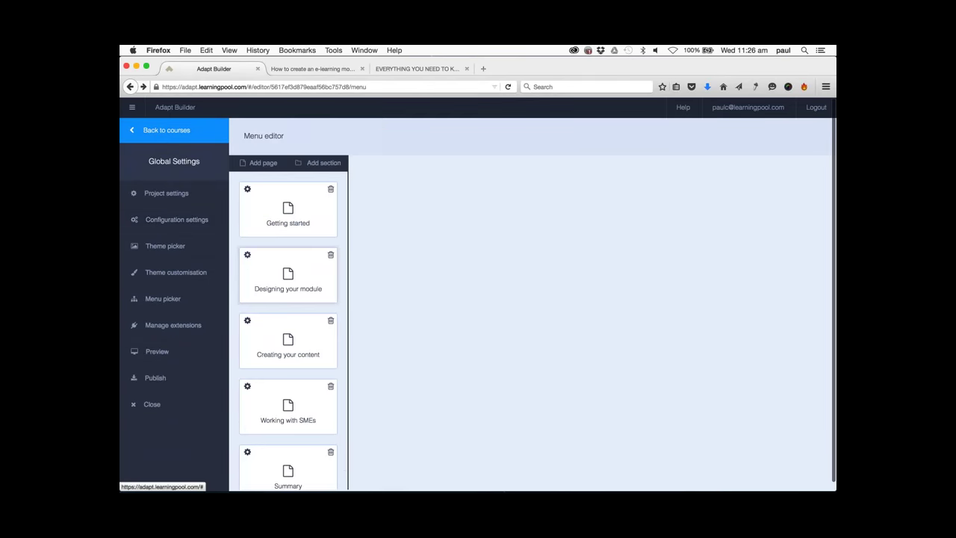
pyautogui.click(248, 257)
pyautogui.click(269, 258)
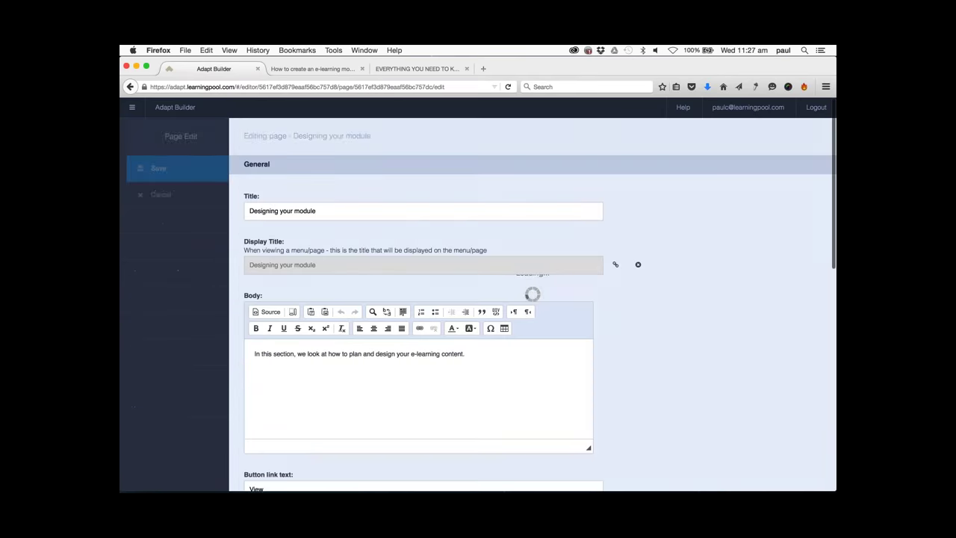
# Set the page's classes to "background-image2 background-colour2" and save the page.
pyautogui.scroll(-5, 681, 332)
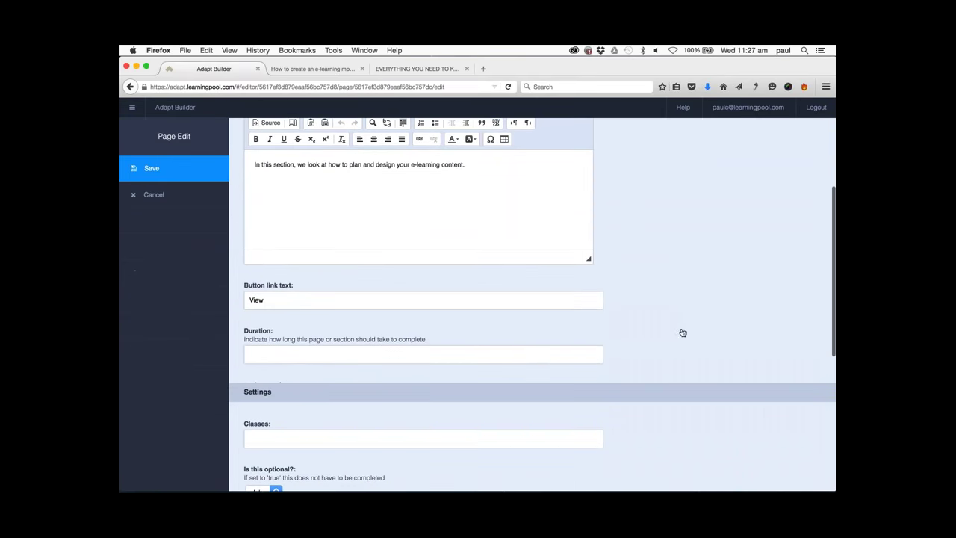
pyautogui.scroll(-4, 682, 332)
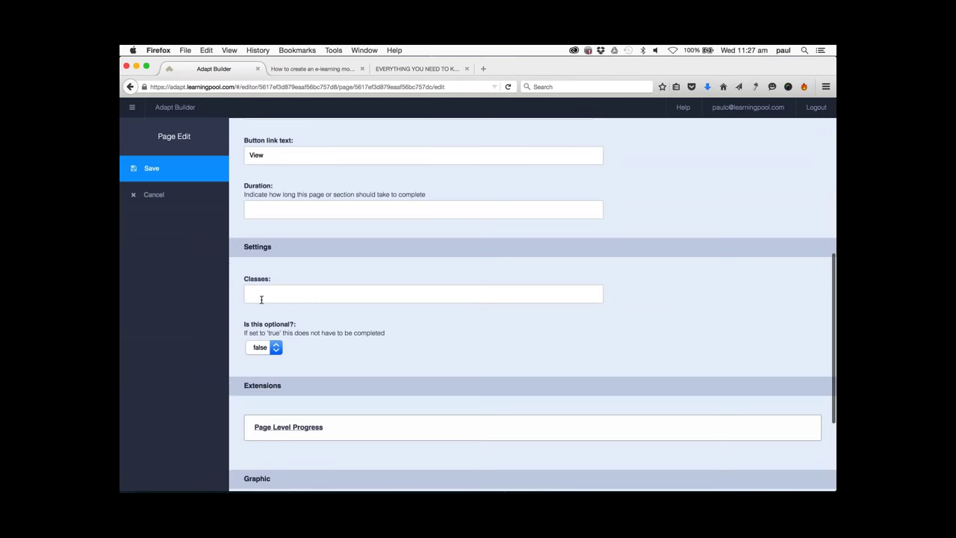
pyautogui.click(262, 297)
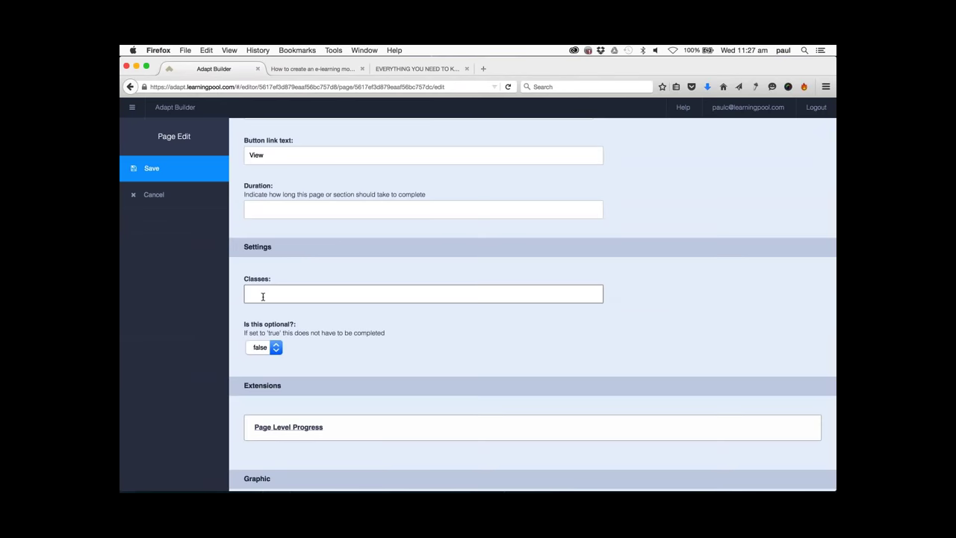
pyautogui.write('ac')
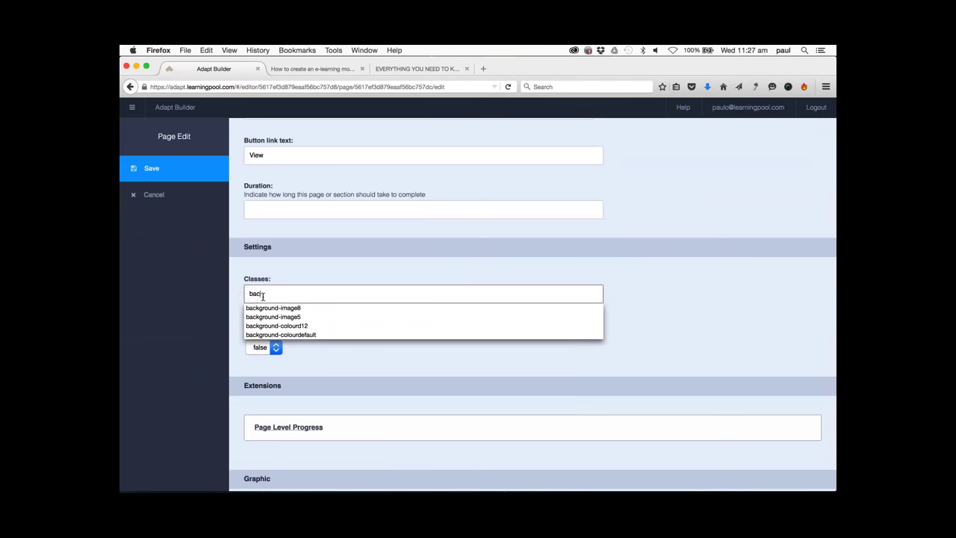
pyautogui.write('kground-image')
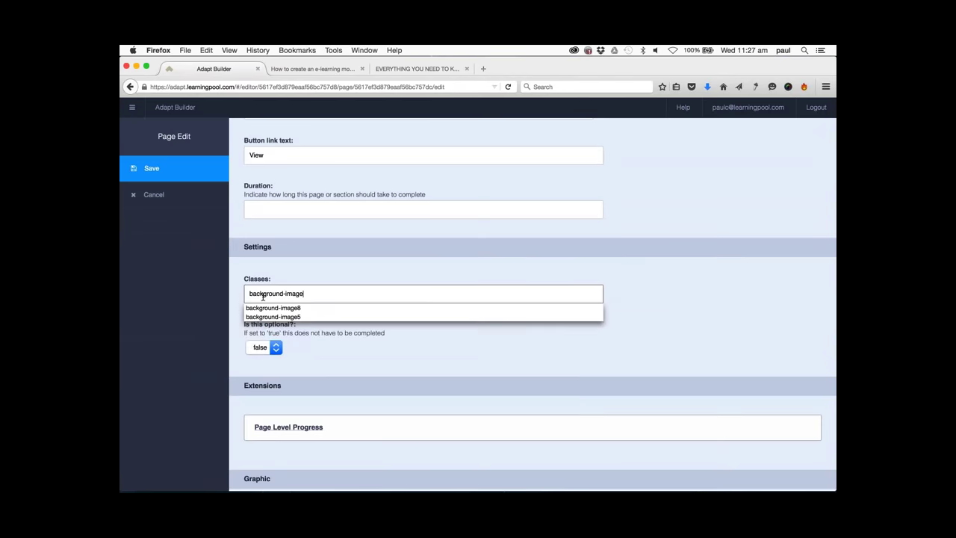
pyautogui.write('1')
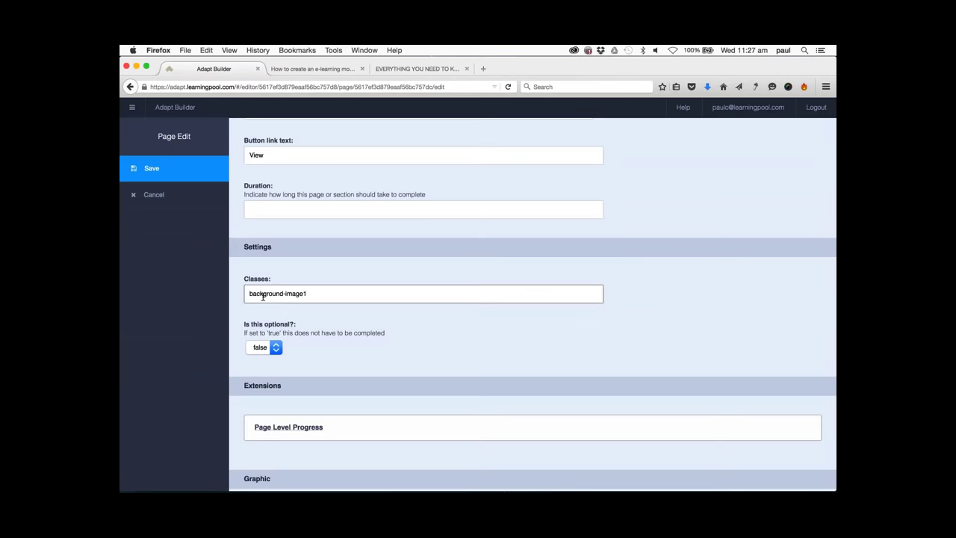
pyautogui.press('BackSpace')
pyautogui.write('2')
pyautogui.write('background-colour2')
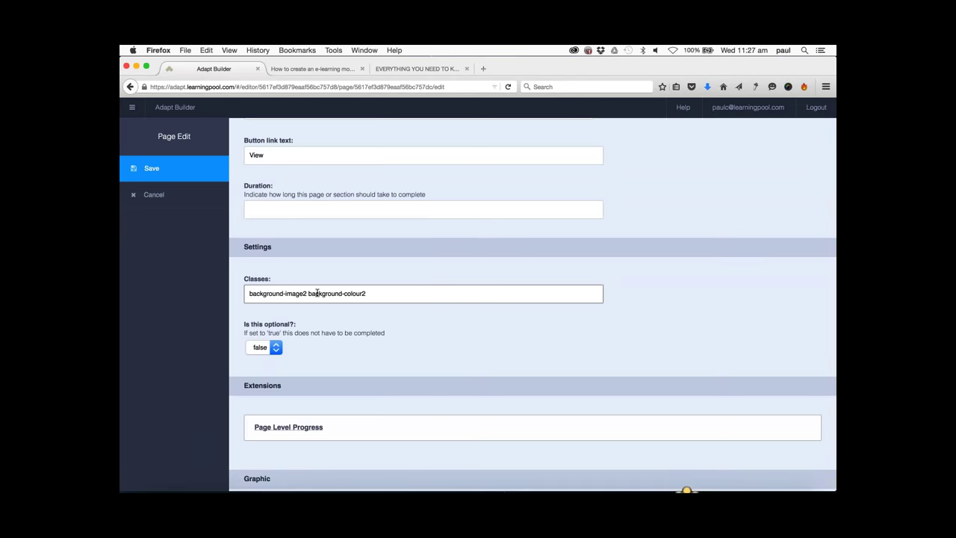
pyautogui.click(188, 172)
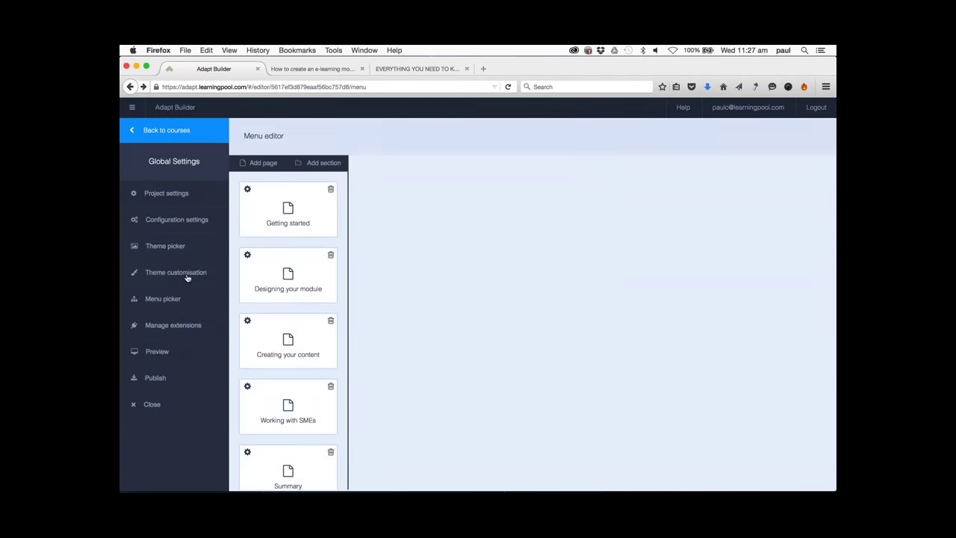
# Preview the updated course and open the "Designing your module" section from its home page.
pyautogui.click(158, 351)
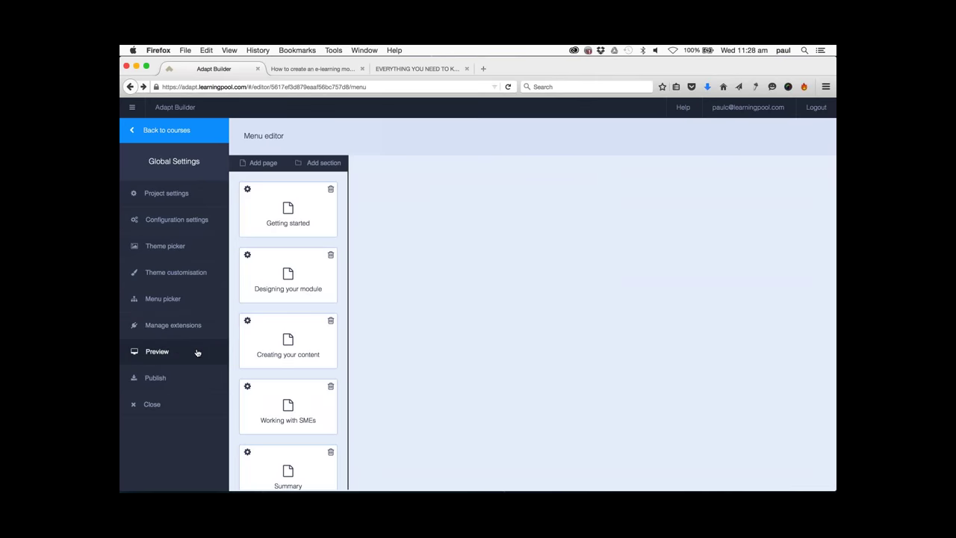
pyautogui.click(188, 352)
pyautogui.click(320, 69)
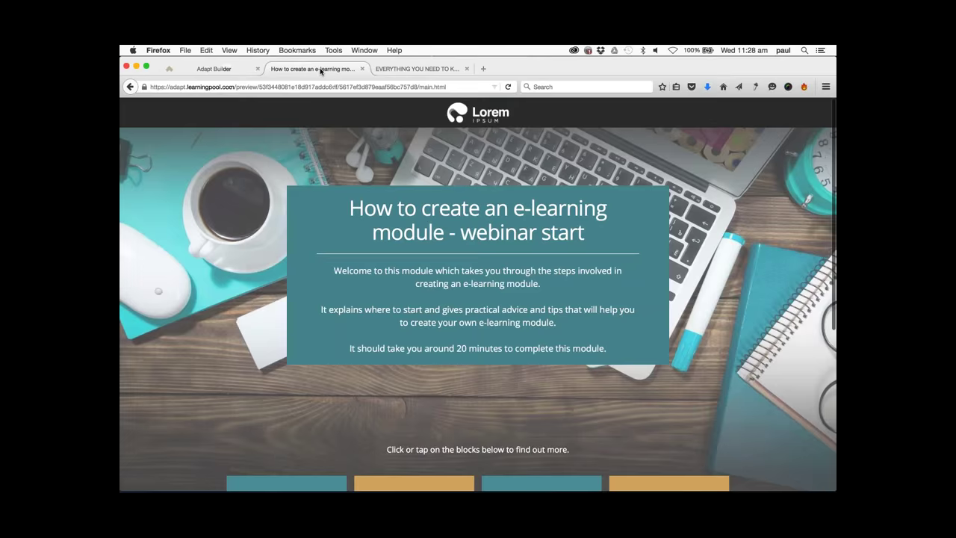
pyautogui.scroll(-2, 425, 378)
pyautogui.click(426, 377)
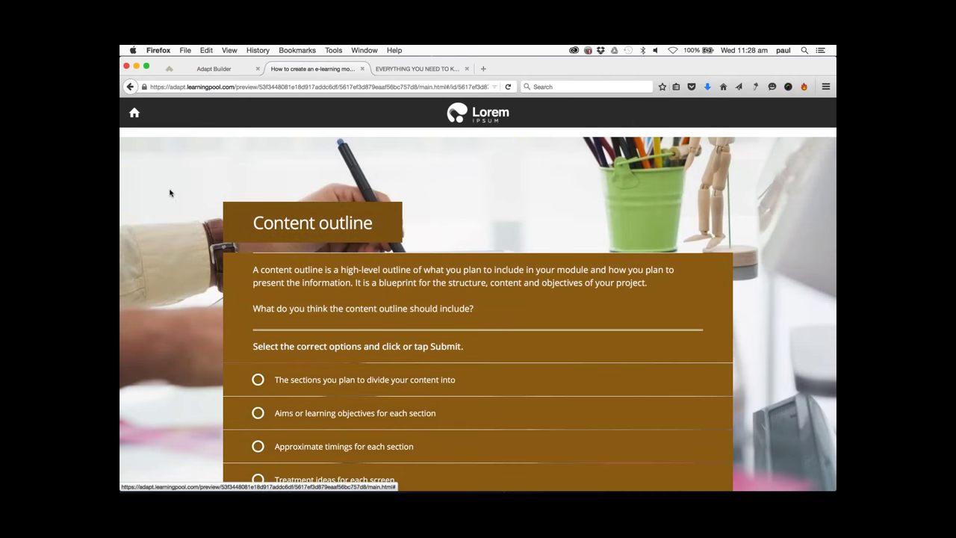
# Examine the background image and component colours throughout the "Designing your module" page, from the content outline question to the lower articles.
pyautogui.scroll(-5, 170, 193)
pyautogui.scroll(5, 169, 193)
pyautogui.scroll(-8, 169, 193)
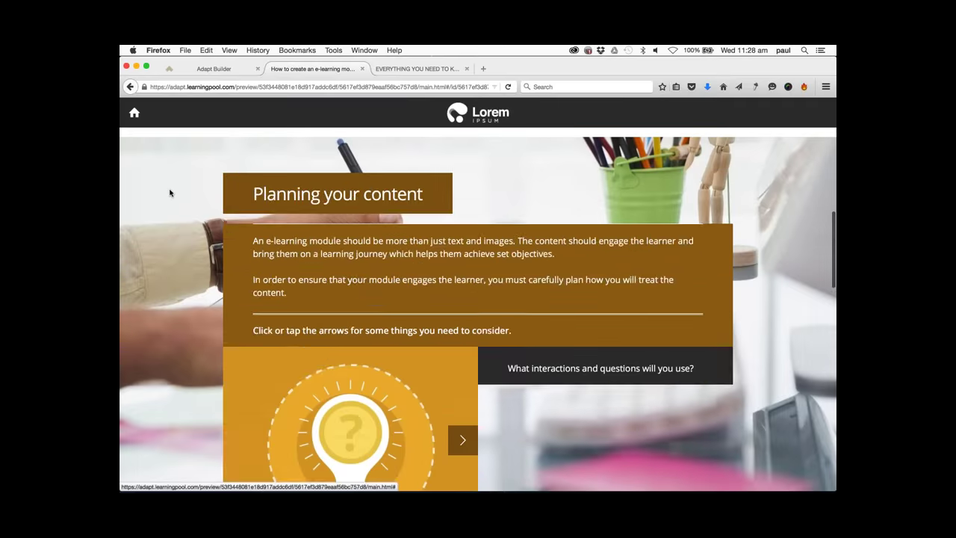
pyautogui.scroll(4, 170, 193)
pyautogui.scroll(4, 169, 193)
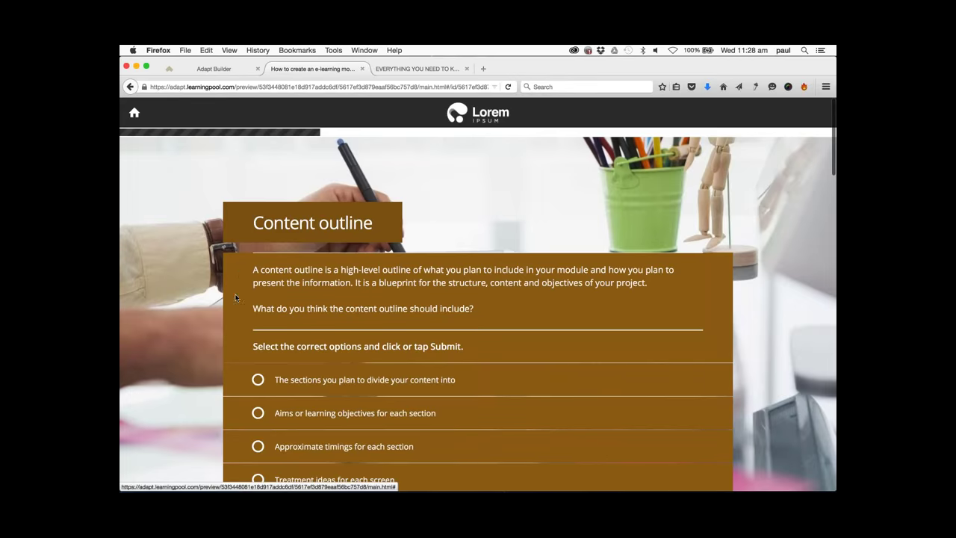
pyautogui.scroll(-10, 224, 295)
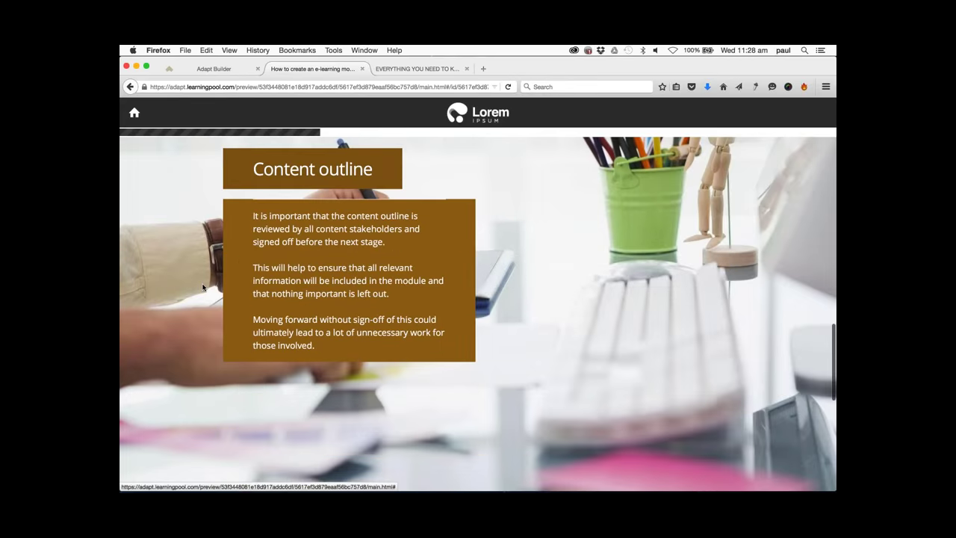
pyautogui.scroll(-6, 203, 286)
pyautogui.scroll(15, 202, 287)
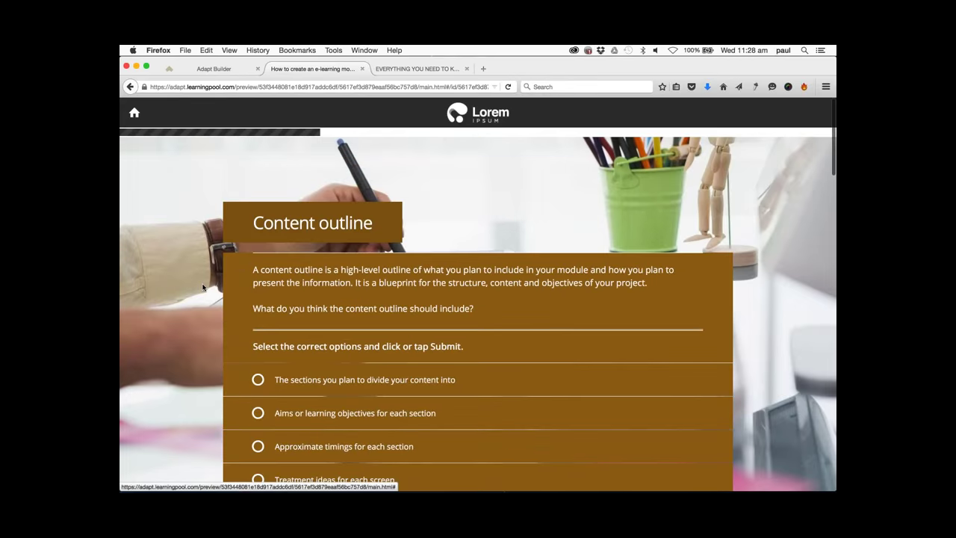
# Examine how the background image shows behind and between the articles of the "Designing your module" page, from the content outline question to "Prototype".
pyautogui.scroll(-5, 202, 287)
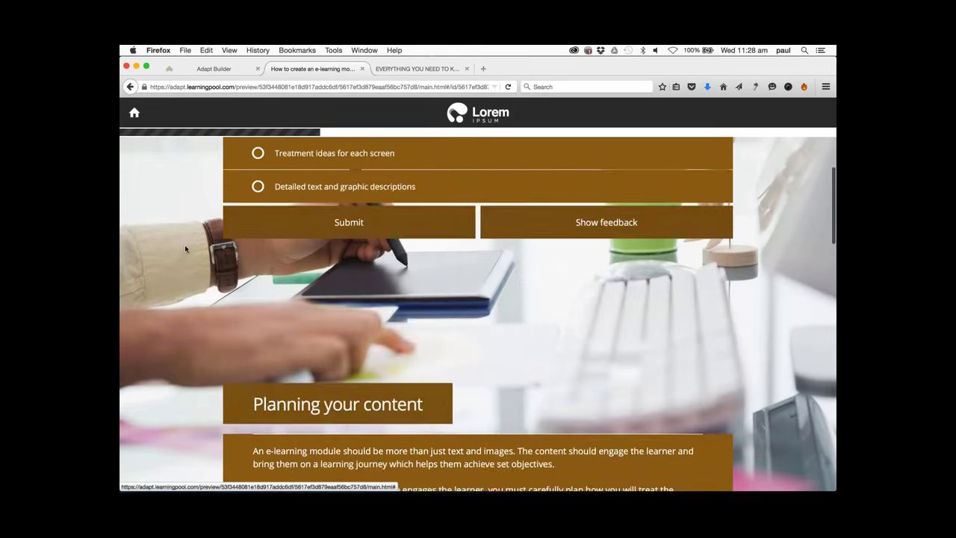
pyautogui.scroll(-3, 185, 249)
pyautogui.scroll(2, 185, 248)
pyautogui.scroll(-2, 185, 248)
pyautogui.scroll(7, 185, 248)
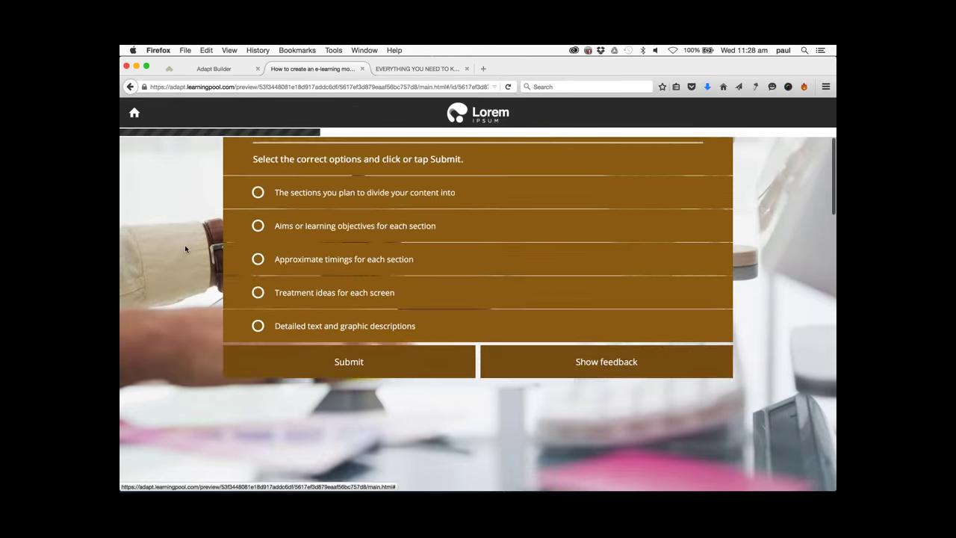
pyautogui.scroll(-3, 179, 261)
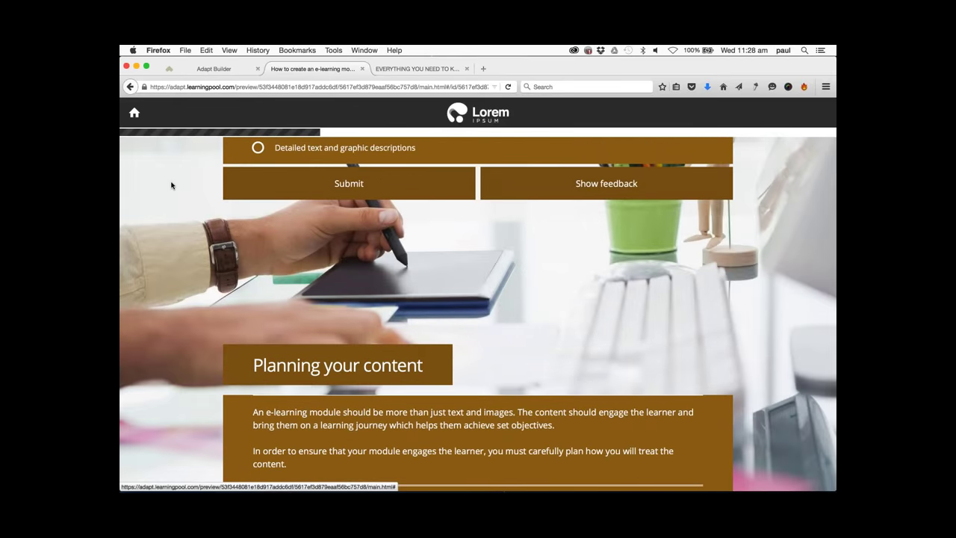
pyautogui.scroll(-15, 184, 202)
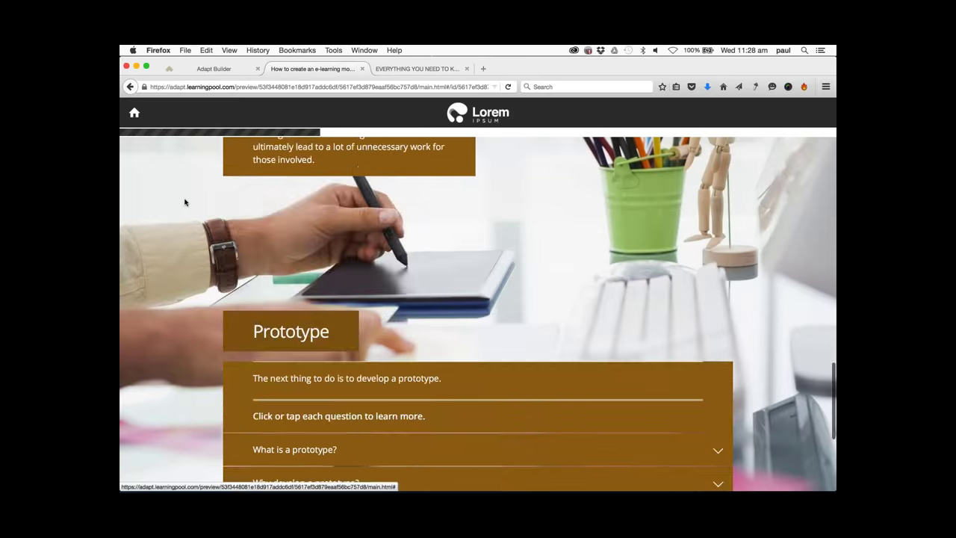
pyautogui.scroll(-3, 185, 202)
pyautogui.scroll(10, 185, 202)
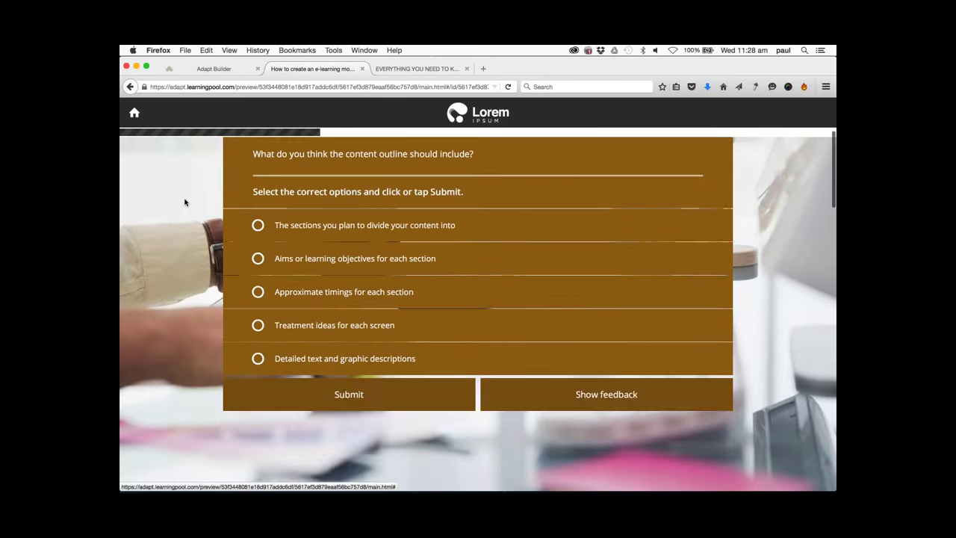
pyautogui.scroll(-2, 184, 202)
pyautogui.scroll(10, 184, 202)
pyautogui.scroll(-1, 184, 202)
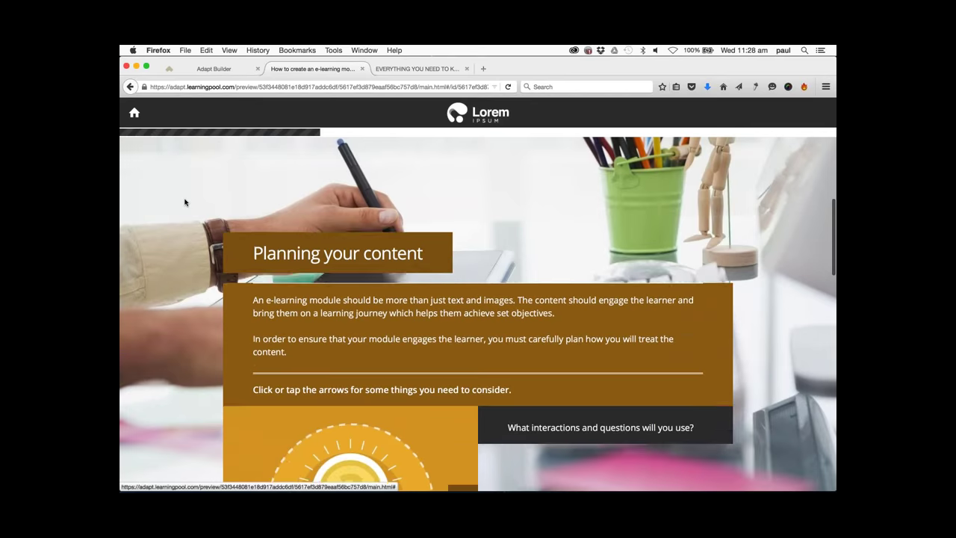
pyautogui.scroll(-1, 185, 201)
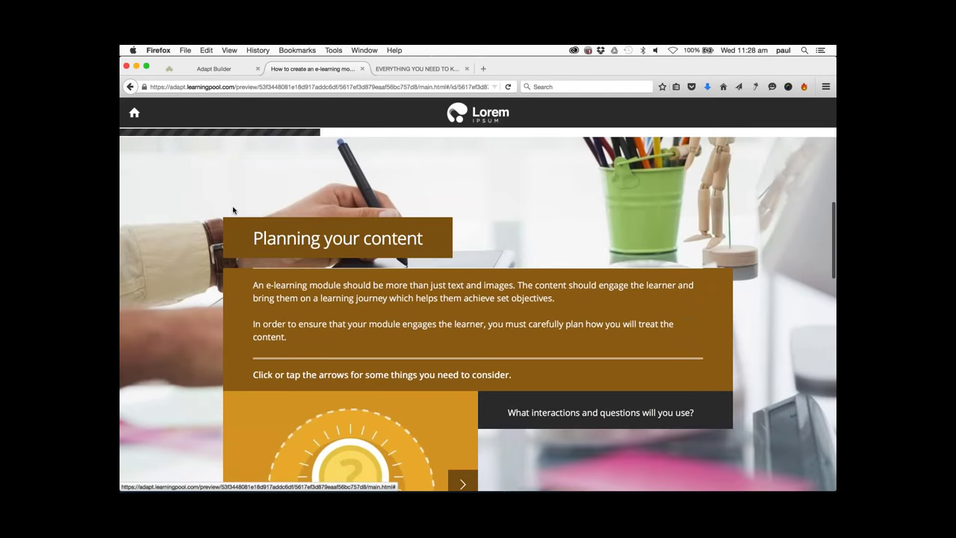
pyautogui.scroll(5, 172, 253)
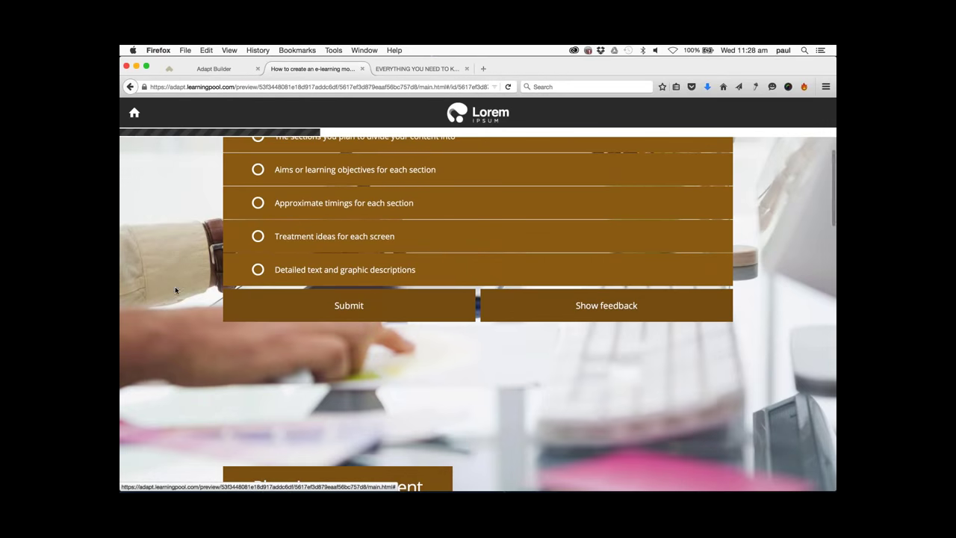
pyautogui.scroll(3, 162, 344)
pyautogui.scroll(-10, 162, 344)
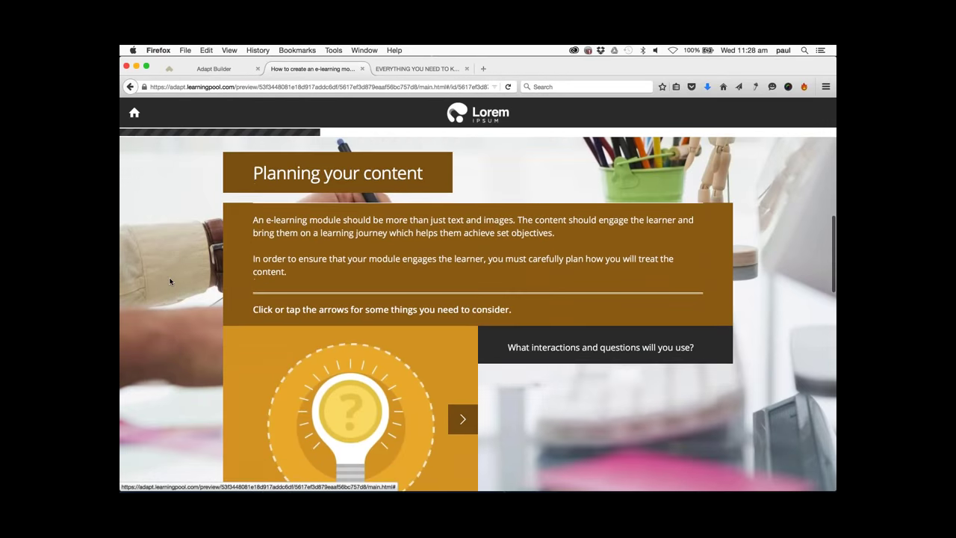
pyautogui.scroll(-2, 170, 281)
pyautogui.scroll(2, 170, 281)
pyautogui.scroll(-3, 170, 281)
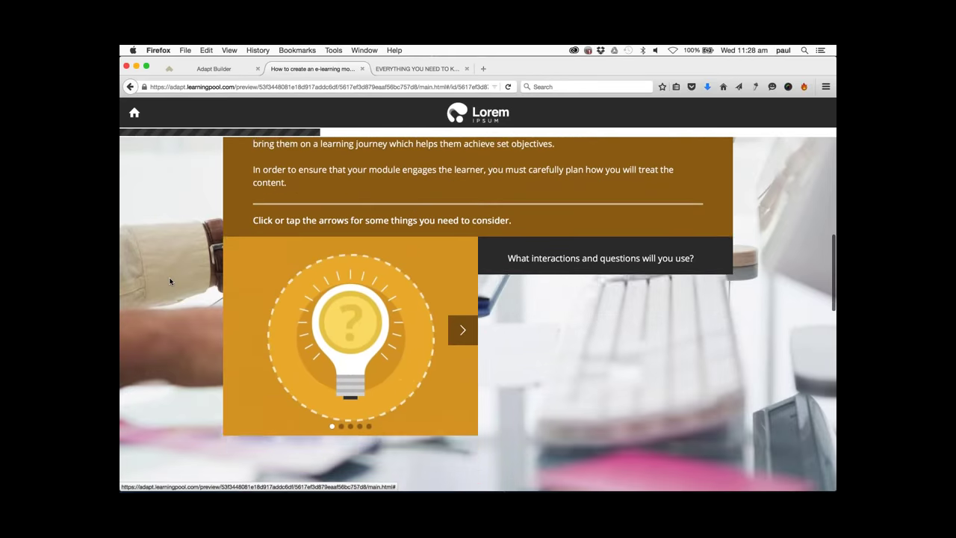
pyautogui.scroll(2, 169, 281)
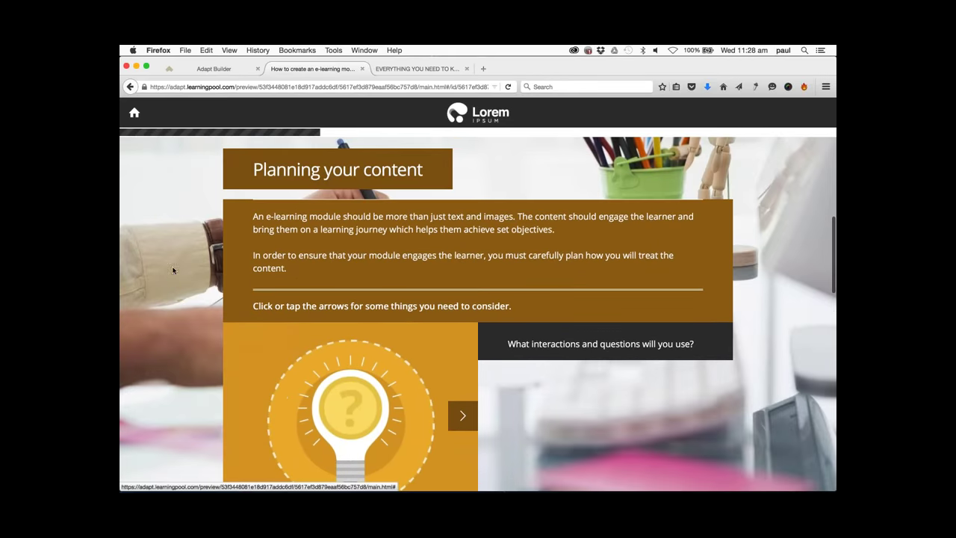
# Return to the Adapt Builder tab, open the "Designing your module" page in the page editor and look through its articles.
pyautogui.click(218, 69)
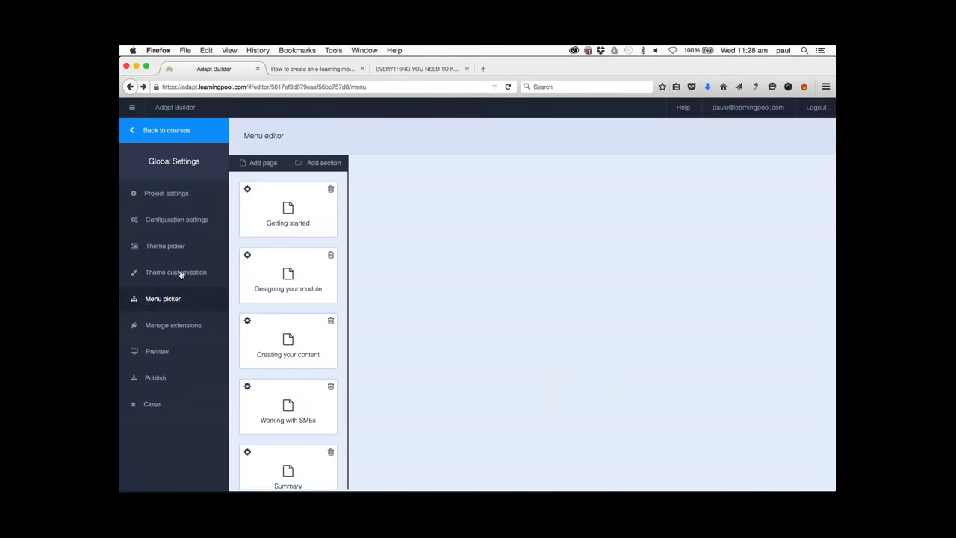
pyautogui.click(266, 272)
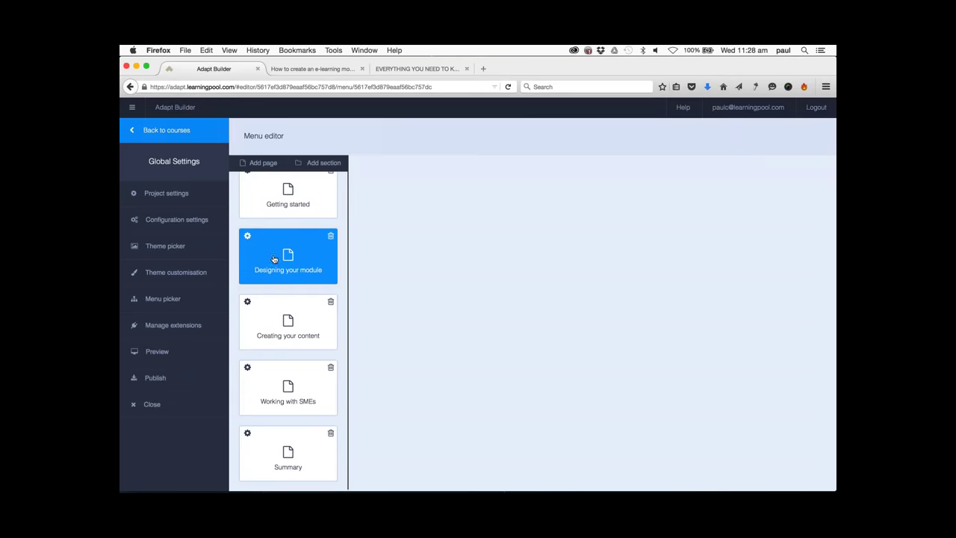
pyautogui.doubleClick(266, 251)
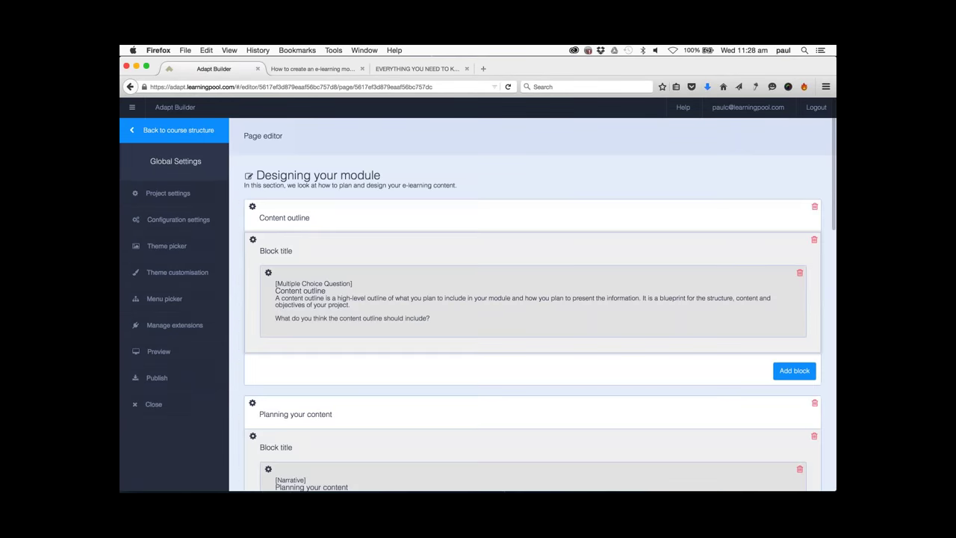
pyautogui.scroll(-15, 495, 180)
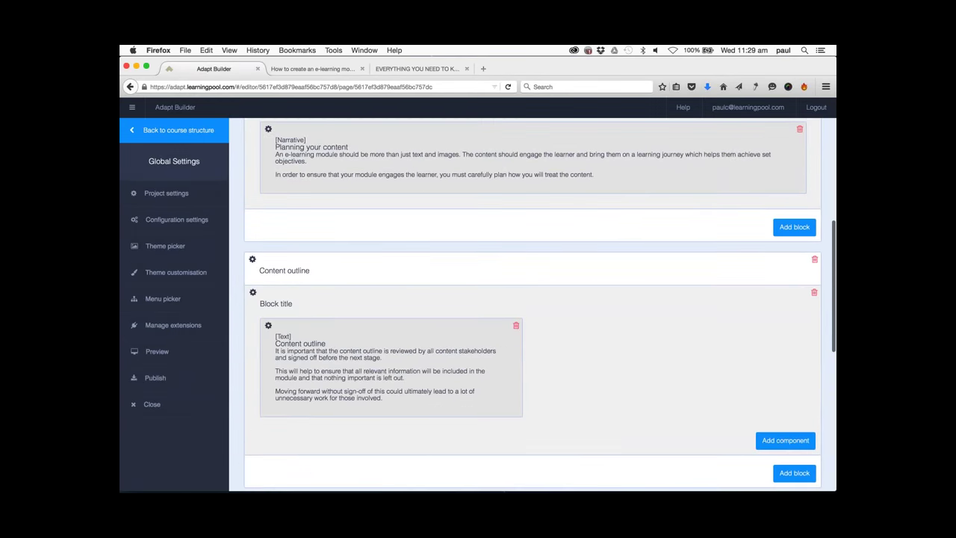
pyautogui.scroll(15, 471, 150)
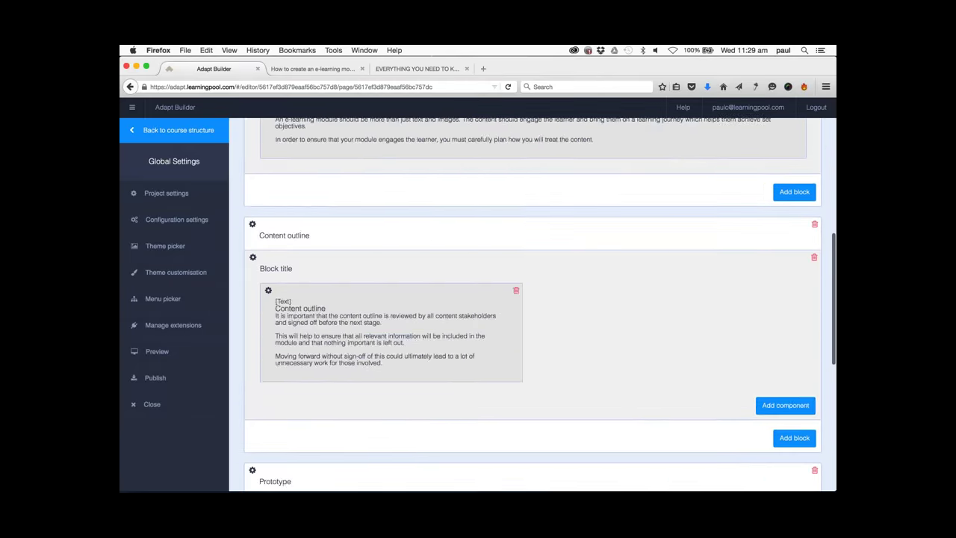
# Switch to the course preview and compare its "Content outline" and "Planning your content" sections with the articles in the page editor.
pyautogui.click(316, 71)
pyautogui.scroll(-5, 175, 269)
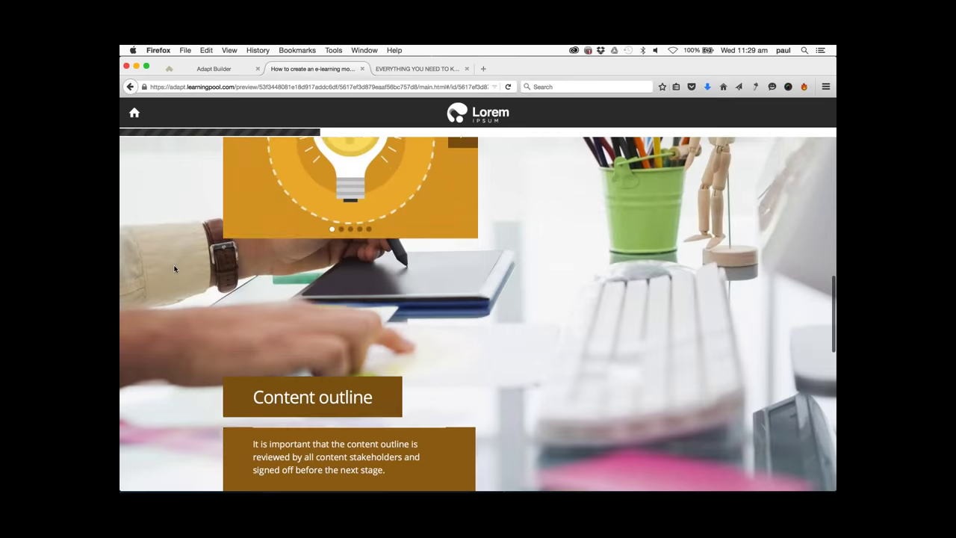
pyautogui.scroll(-3, 175, 269)
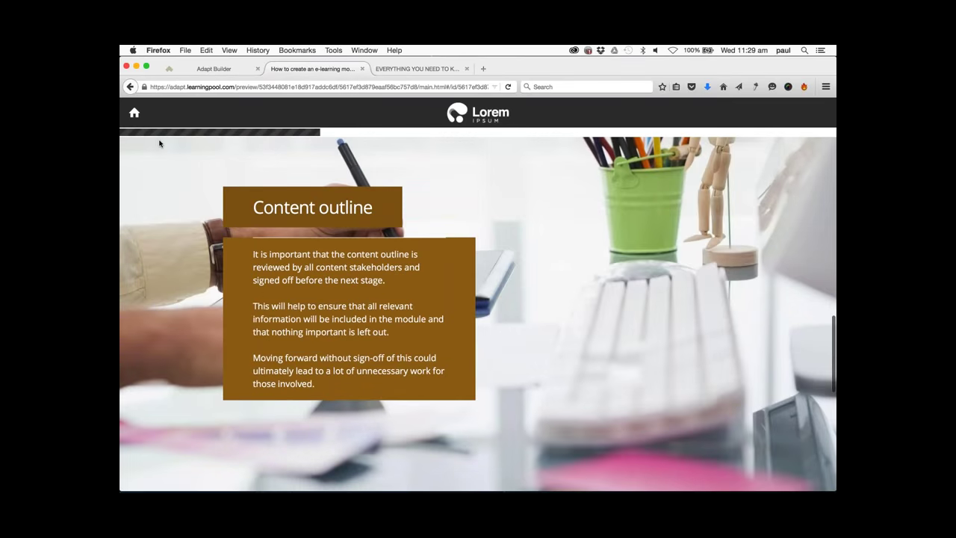
pyautogui.scroll(6, 643, 432)
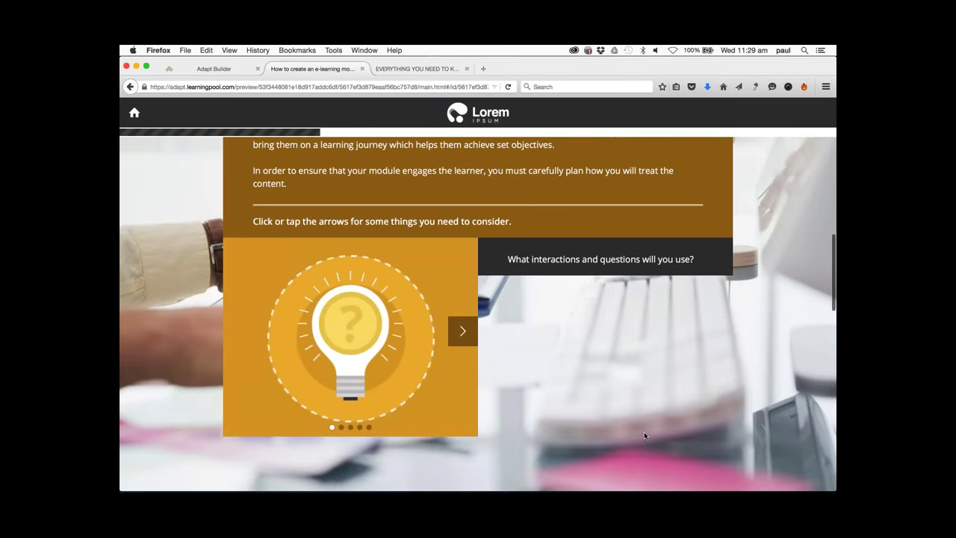
pyautogui.scroll(-10, 644, 431)
pyautogui.scroll(-3, 644, 431)
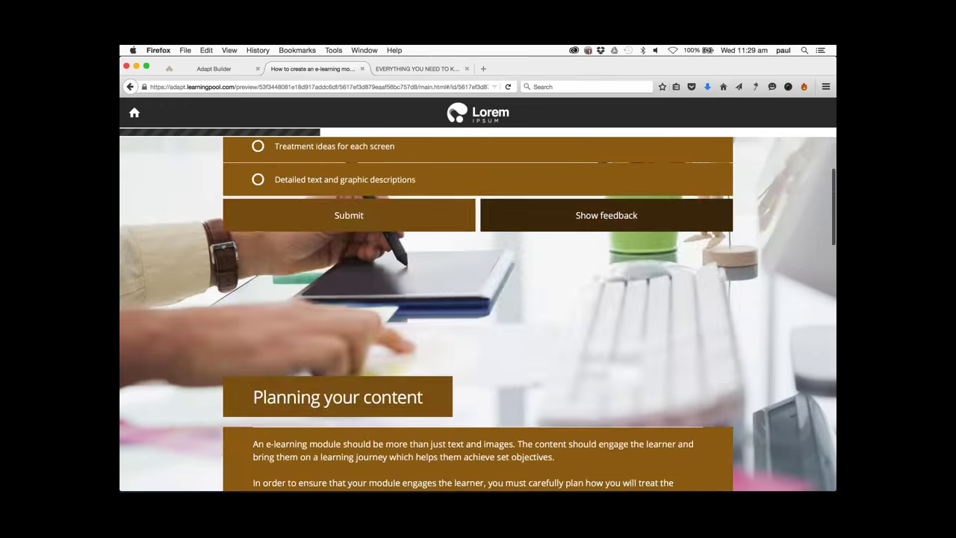
pyautogui.scroll(5, 644, 432)
pyautogui.scroll(-9, 643, 432)
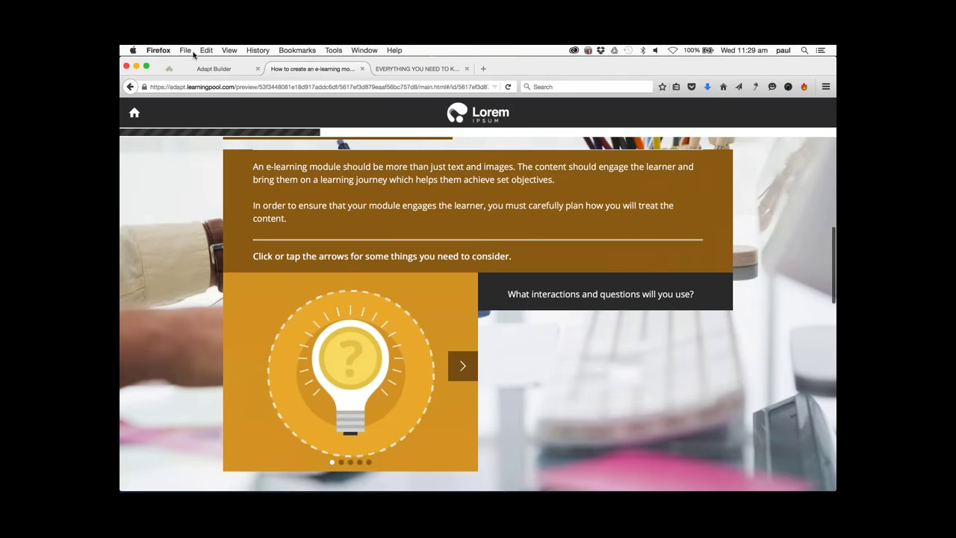
# In the page editor, set the "Planning your content" article's classes to "background-colour2" and save the article.
pyautogui.click(231, 74)
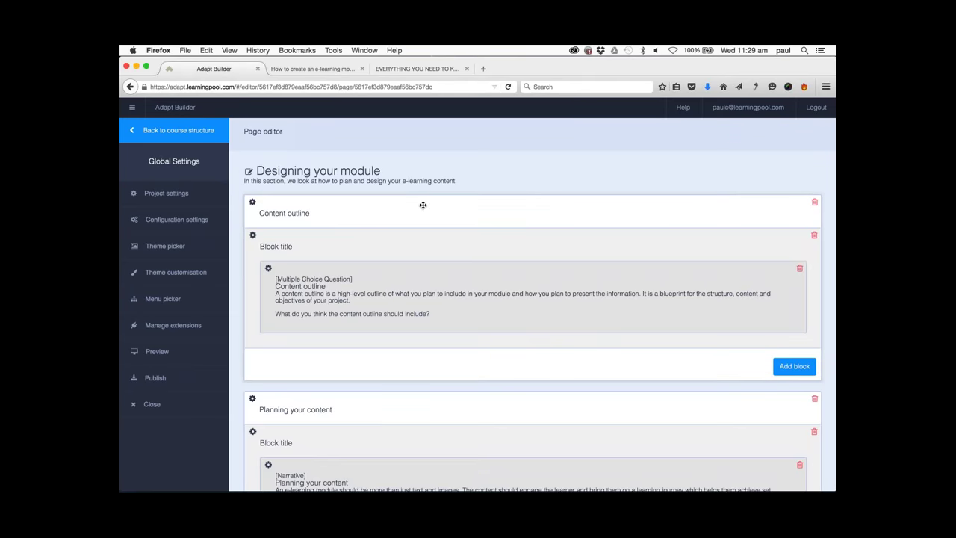
pyautogui.scroll(-5, 422, 204)
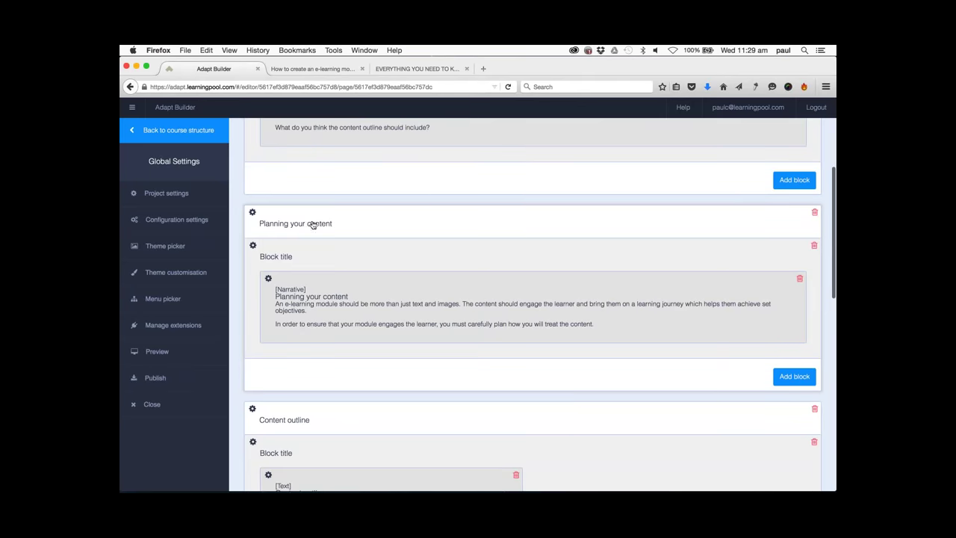
pyautogui.click(252, 213)
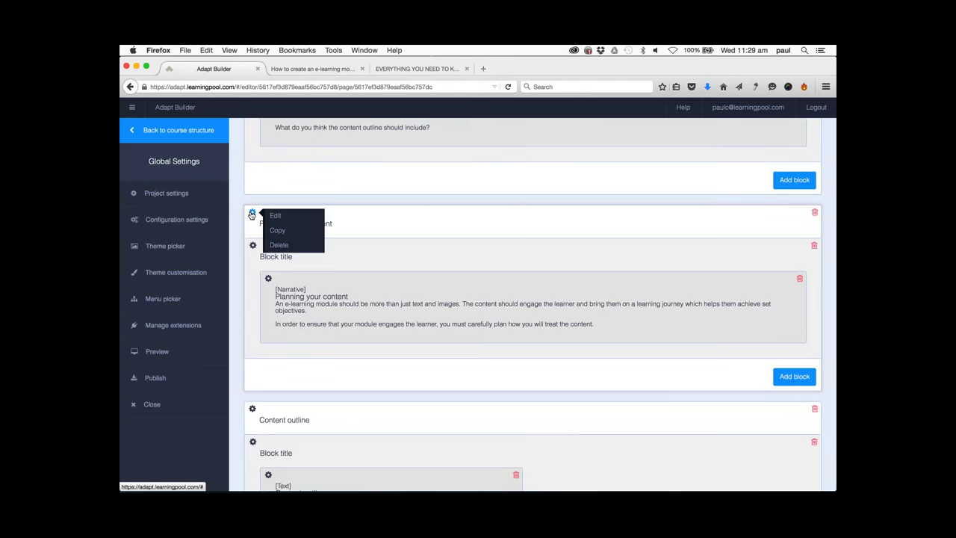
pyautogui.click(275, 216)
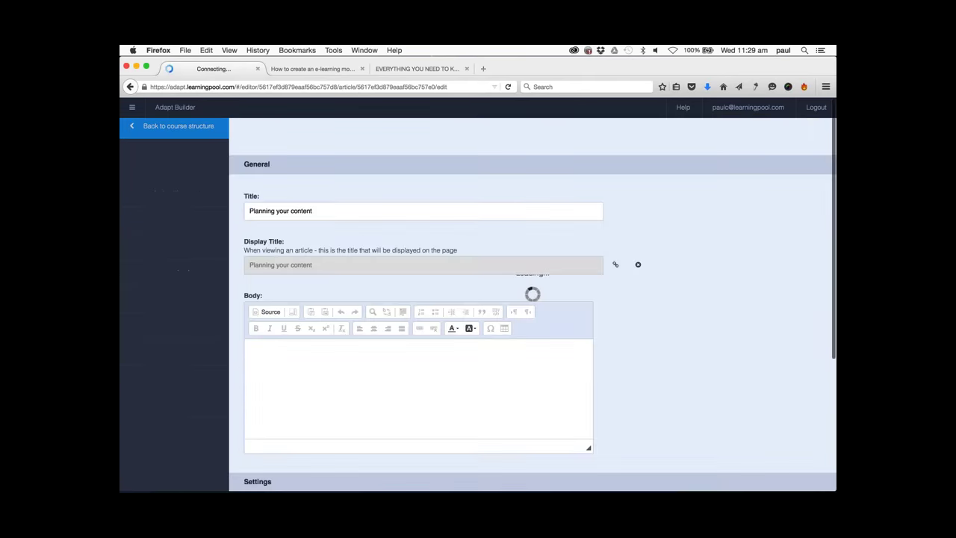
pyautogui.scroll(-5, 717, 305)
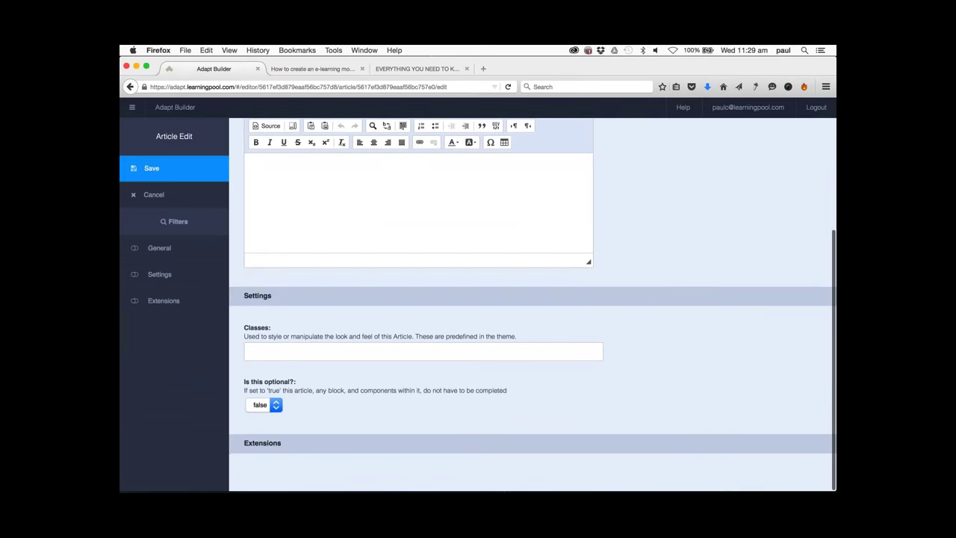
pyautogui.click(249, 351)
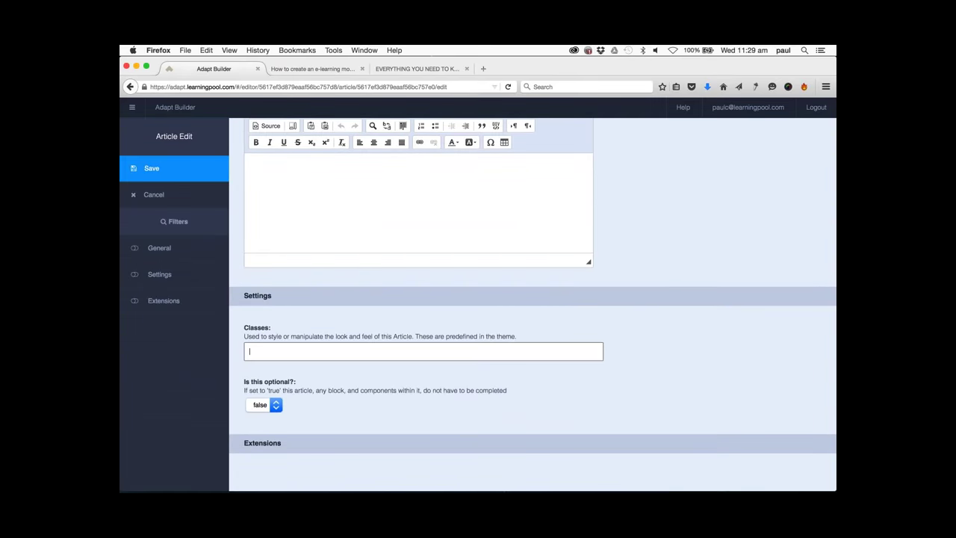
pyautogui.write('background-')
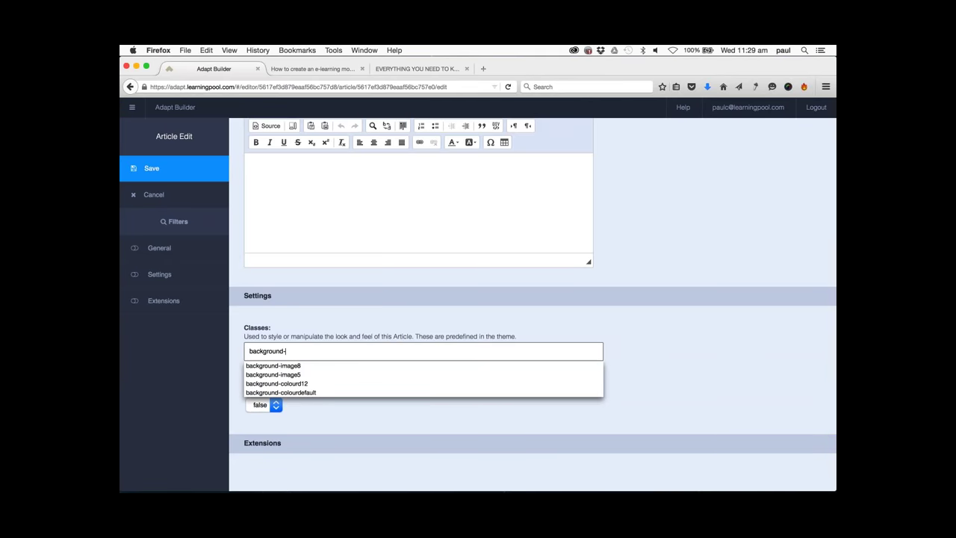
pyautogui.write('colou')
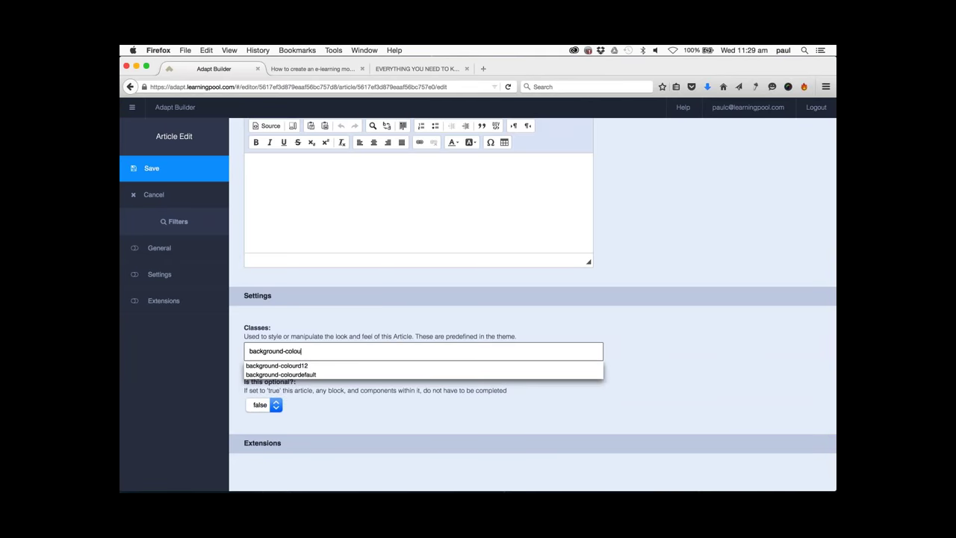
pyautogui.write('r2')
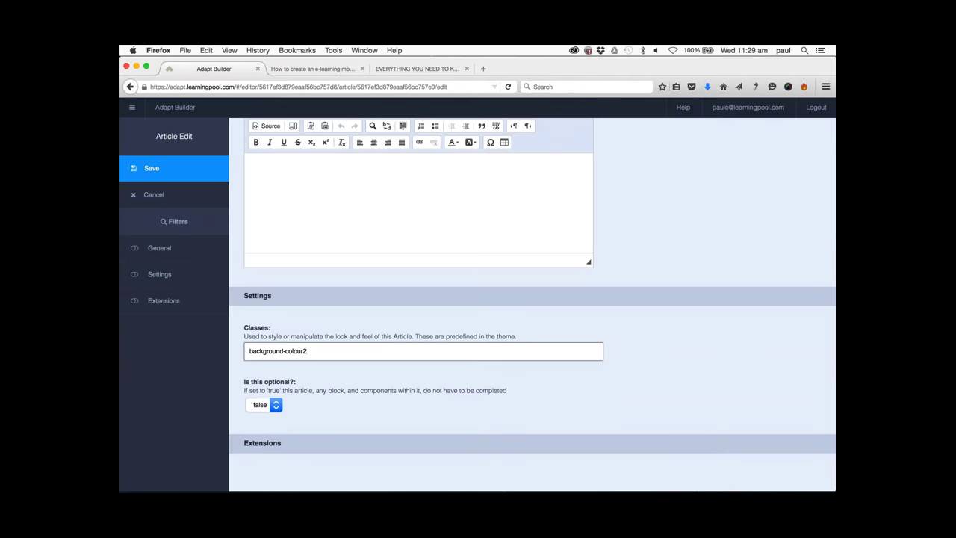
pyautogui.click(165, 171)
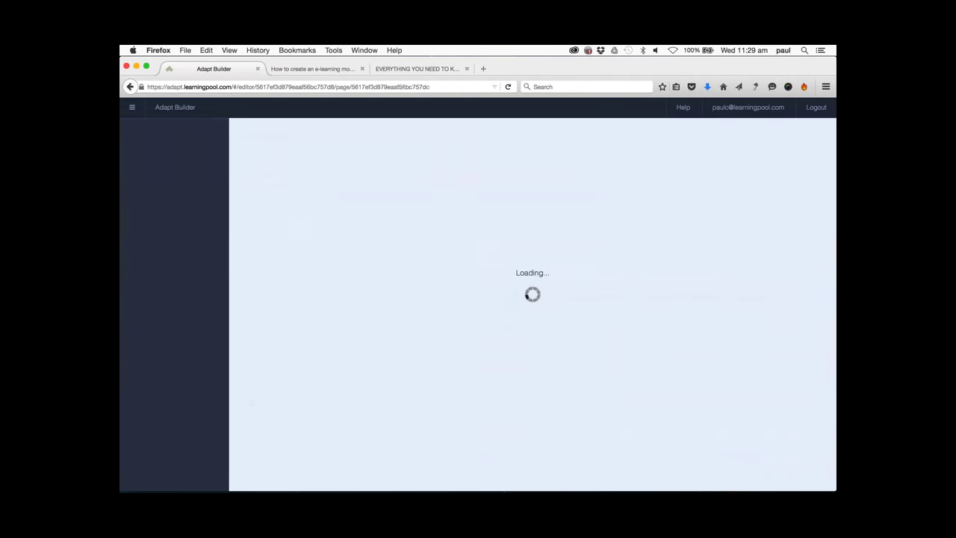
# Preview the updated course and check the "Planning your content" article's background in the "Designing your module" section.
pyautogui.click(188, 358)
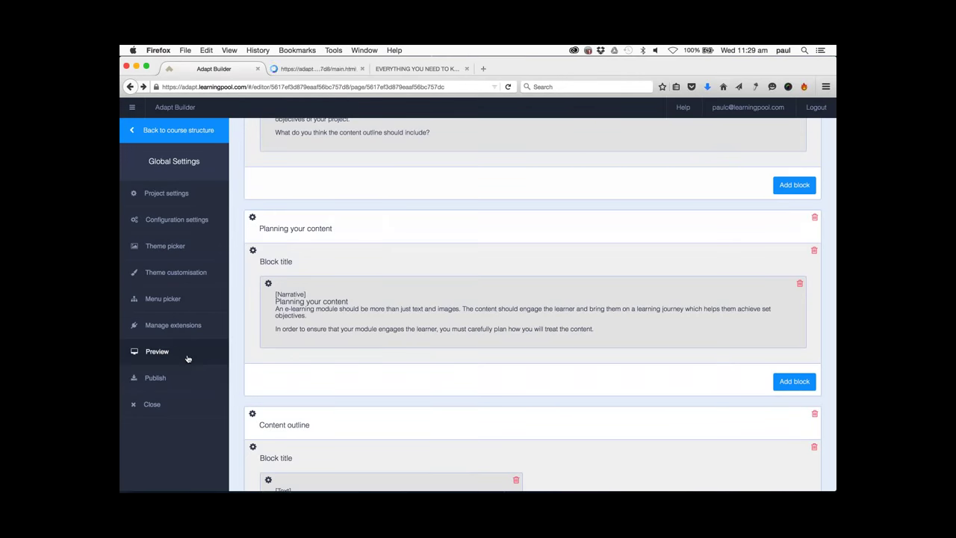
pyautogui.click(316, 68)
pyautogui.scroll(-3, 196, 273)
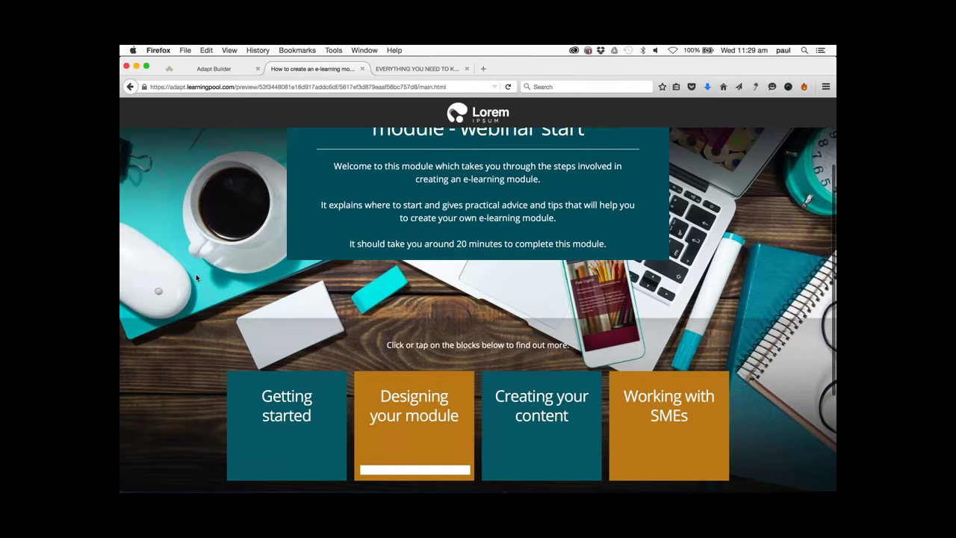
pyautogui.click(414, 425)
pyautogui.scroll(-3, 170, 289)
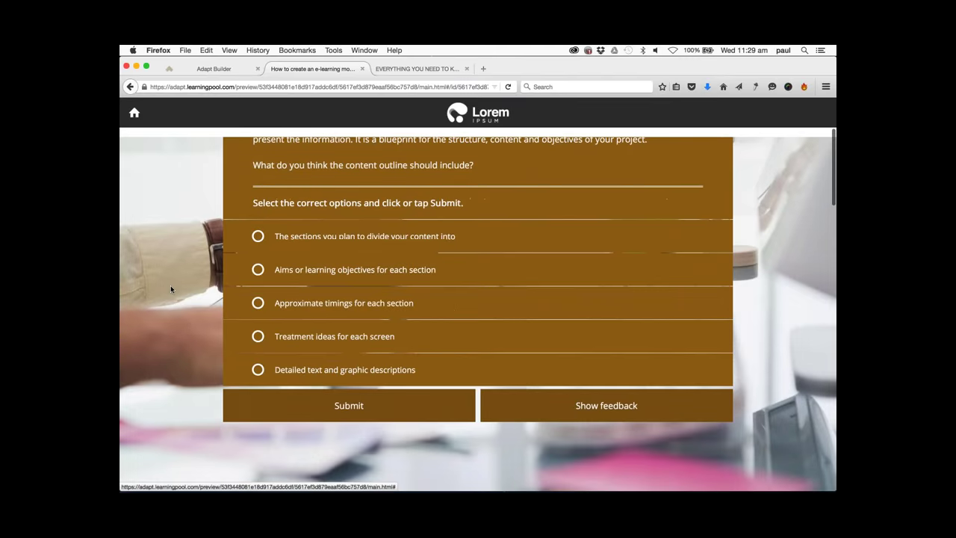
pyautogui.scroll(1, 170, 289)
pyautogui.scroll(-10, 170, 289)
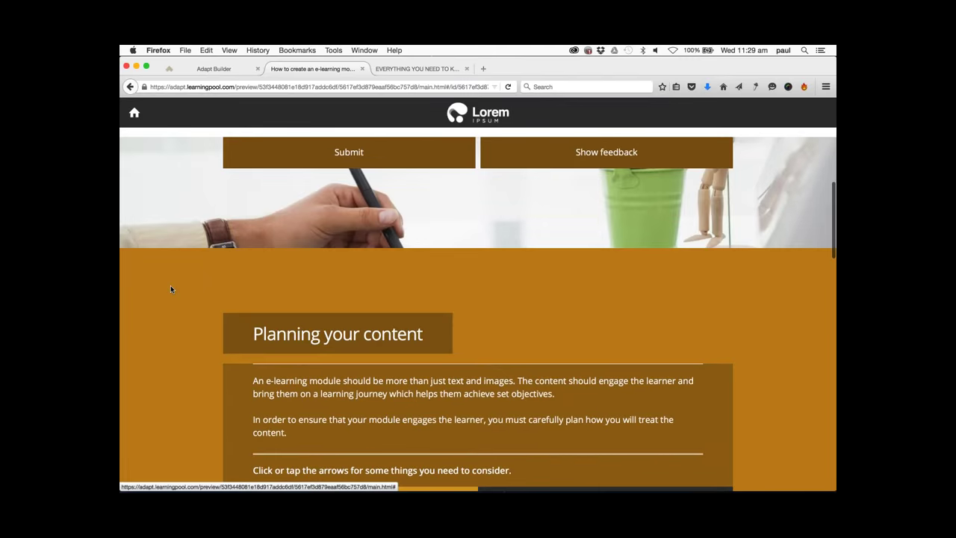
# Examine the background of the "Planning your content" section in the course preview, from its heading to the end of the narrative.
pyautogui.scroll(-4, 161, 305)
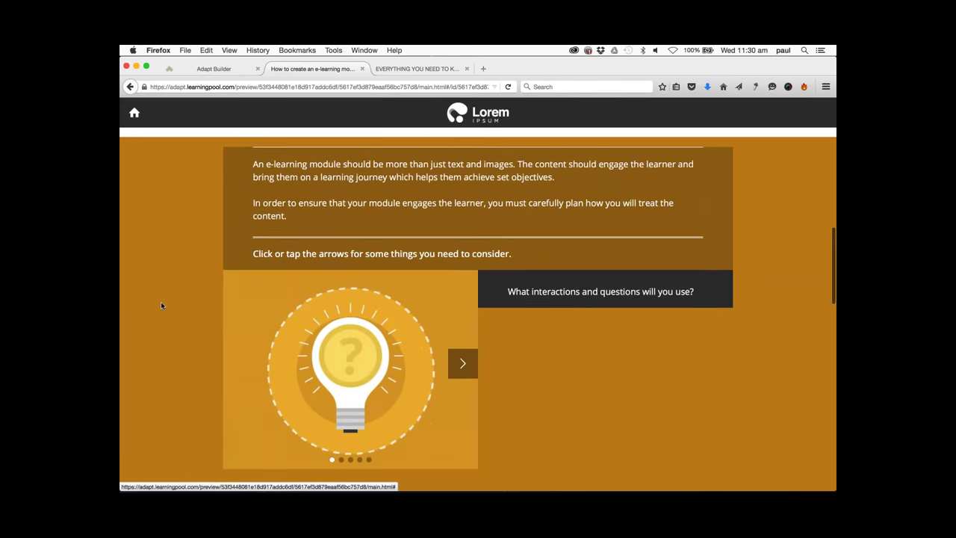
pyautogui.scroll(5, 161, 305)
pyautogui.scroll(2, 161, 305)
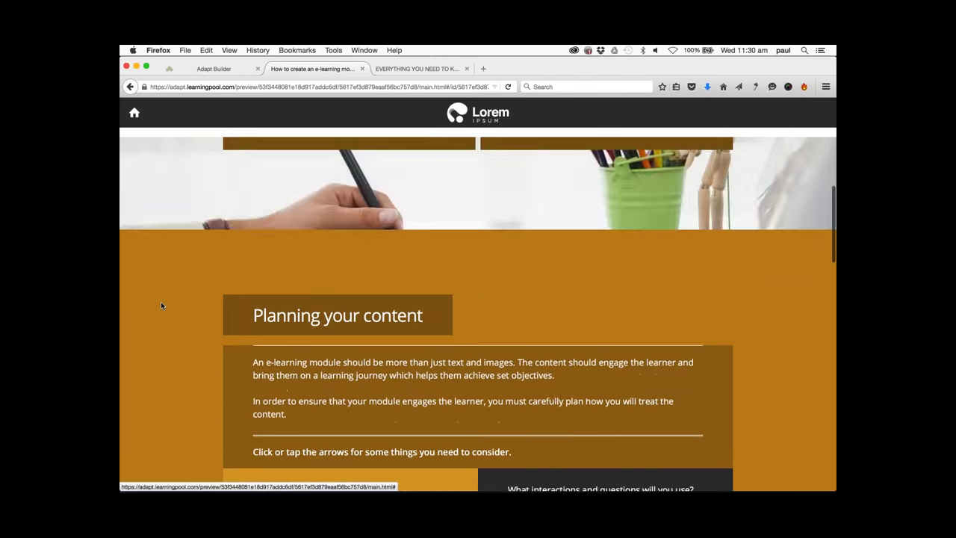
pyautogui.scroll(-5, 161, 305)
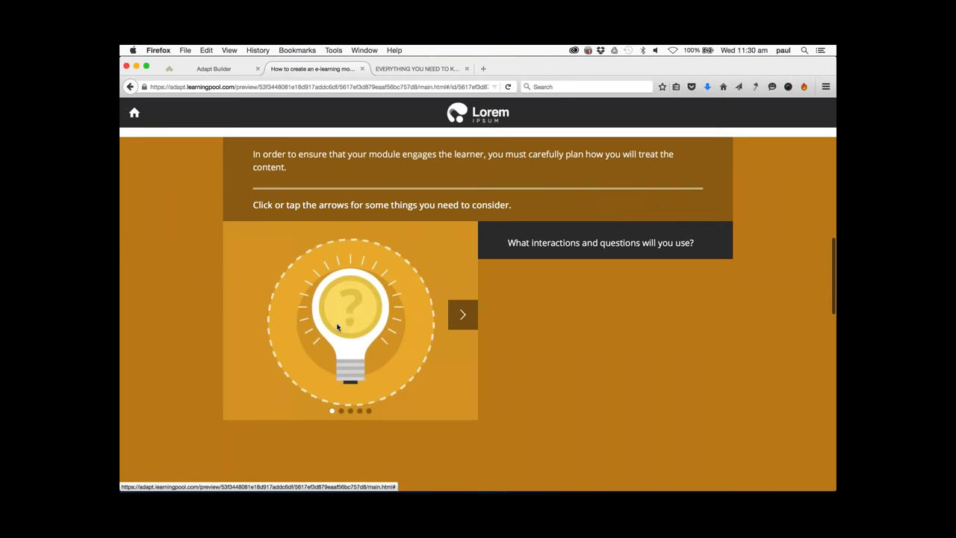
pyautogui.scroll(2, 185, 328)
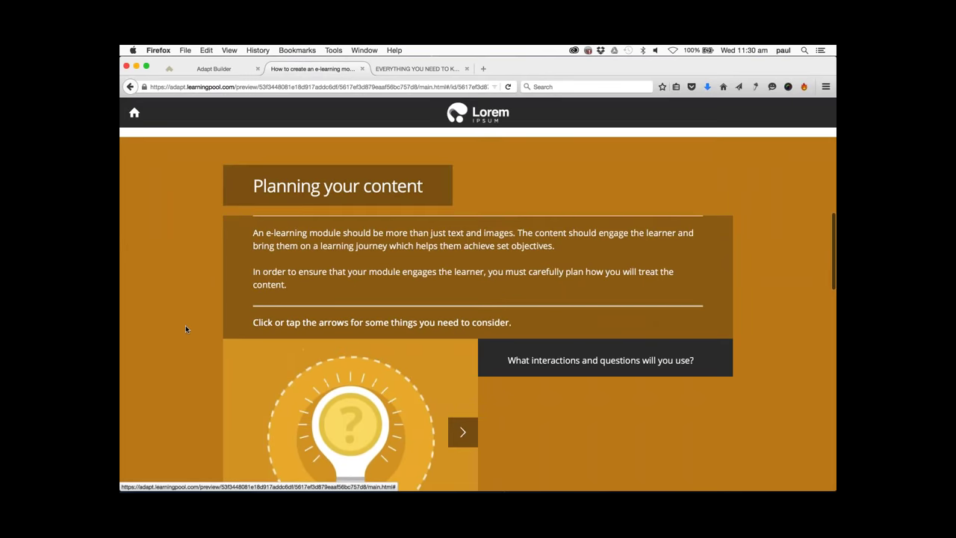
pyautogui.scroll(-4, 186, 329)
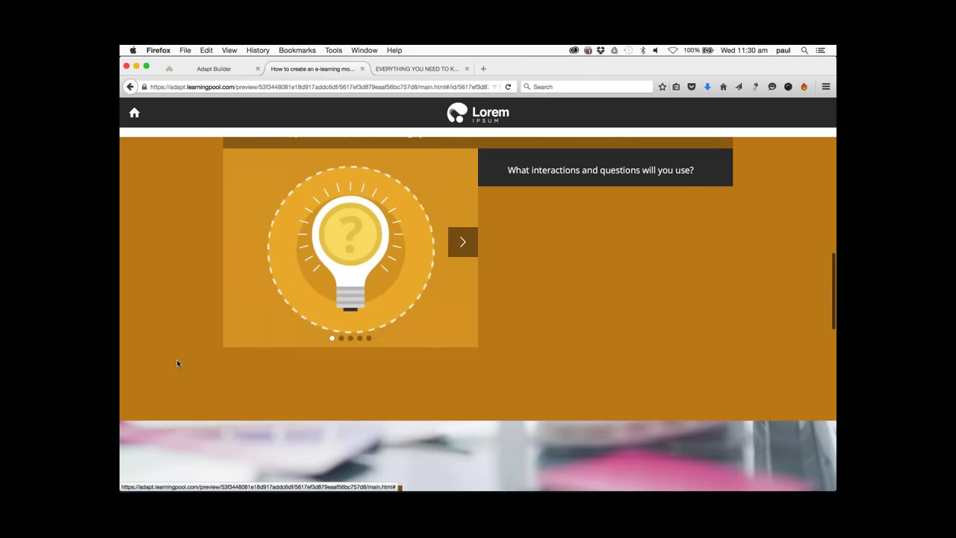
pyautogui.scroll(2, 223, 237)
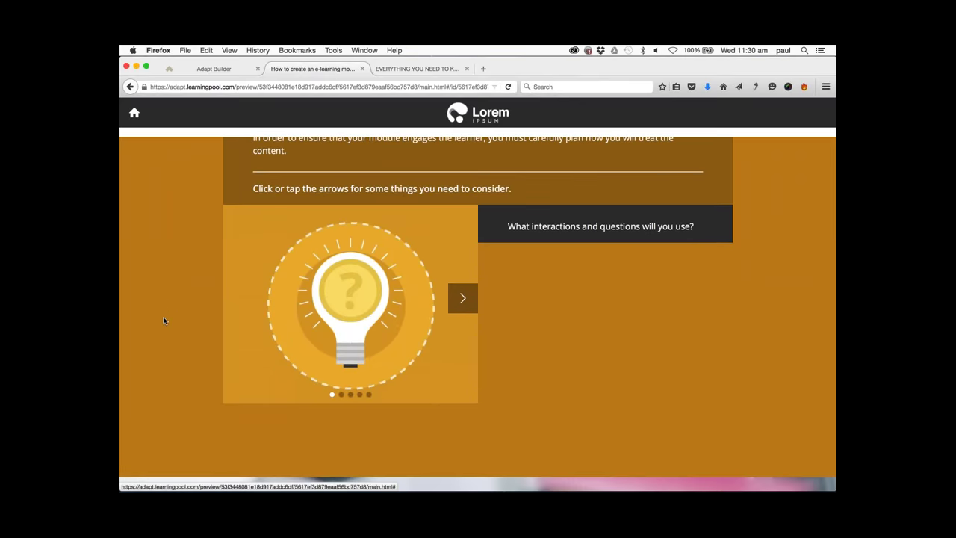
# Compare the "Content outline" and "Prototype" sections' background in the course preview with that of "Planning your content".
pyautogui.scroll(-10, 164, 320)
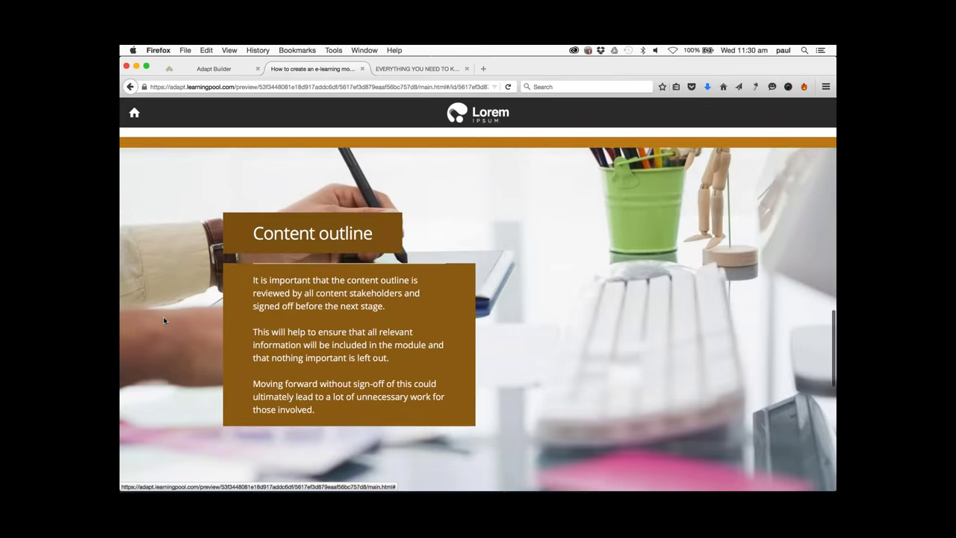
pyautogui.scroll(-3, 163, 320)
pyautogui.scroll(5, 164, 320)
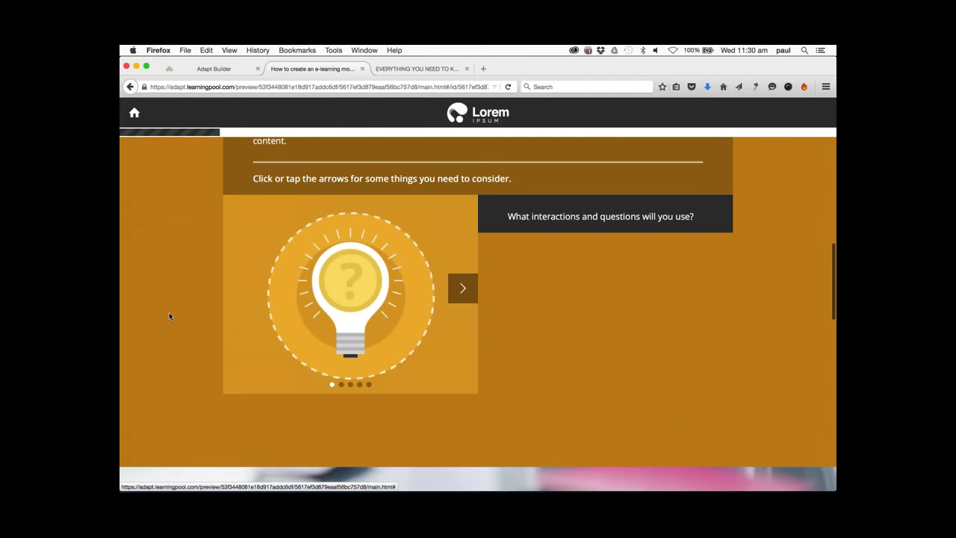
pyautogui.scroll(-15, 169, 316)
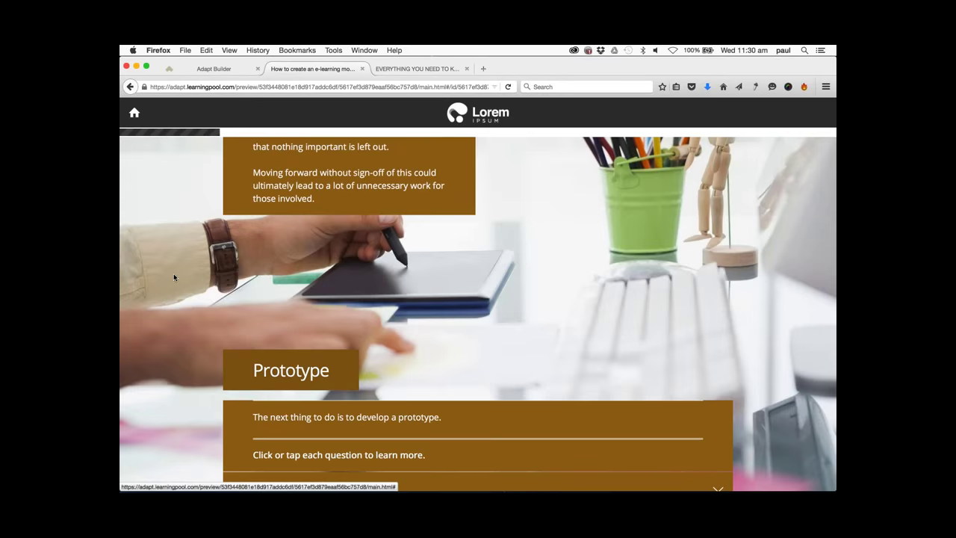
pyautogui.scroll(-7, 175, 278)
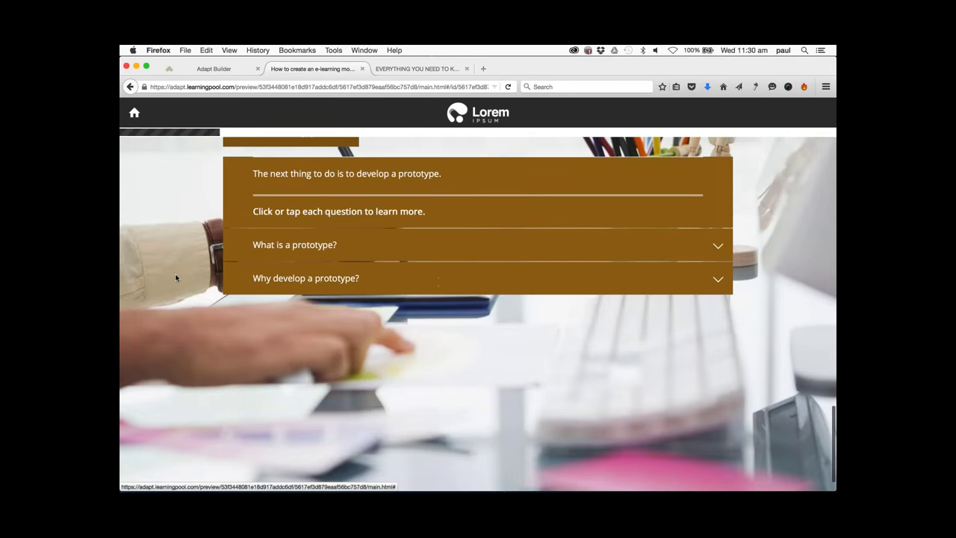
pyautogui.scroll(3, 176, 278)
pyautogui.scroll(1, 176, 278)
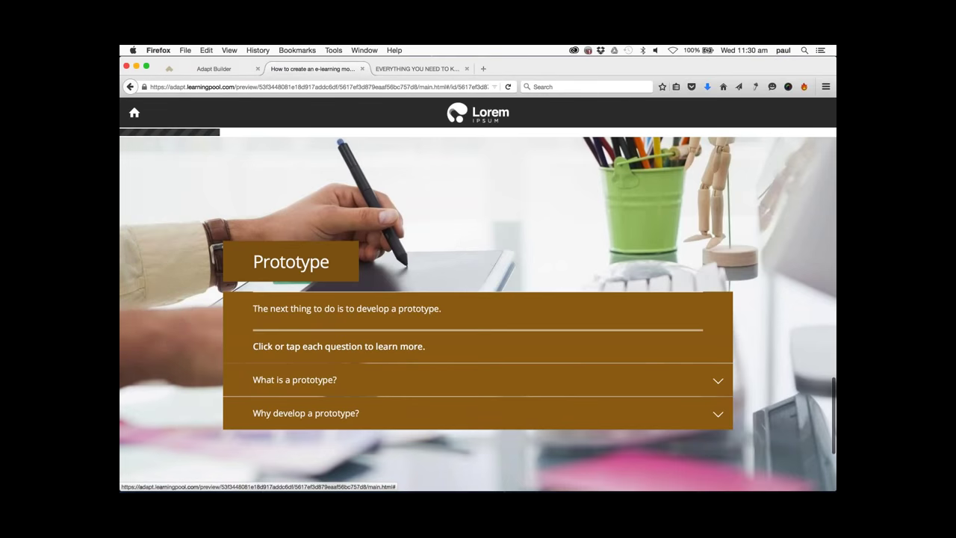
# Return to the Adapt Builder tab, open the theme customisation settings and look through the background image classes and their assigned images.
pyautogui.click(222, 71)
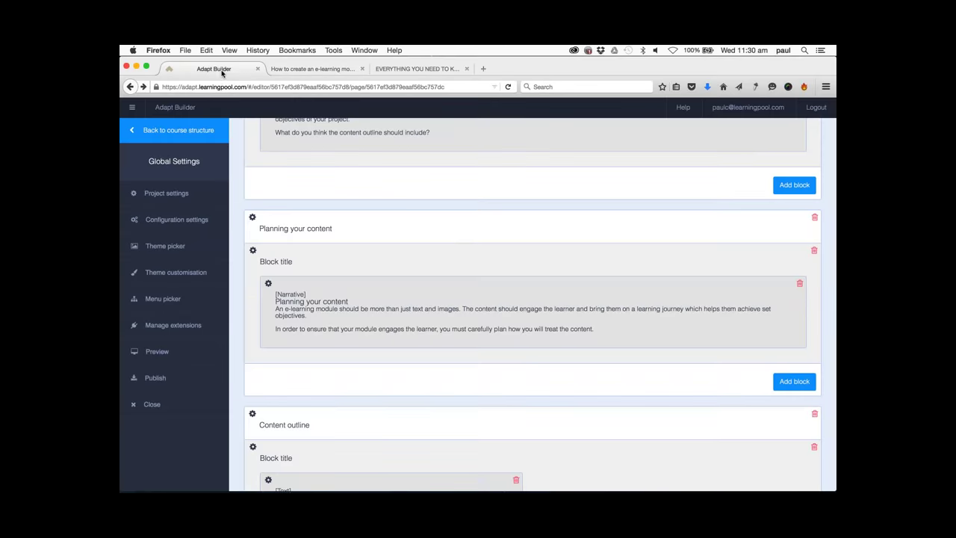
pyautogui.click(183, 272)
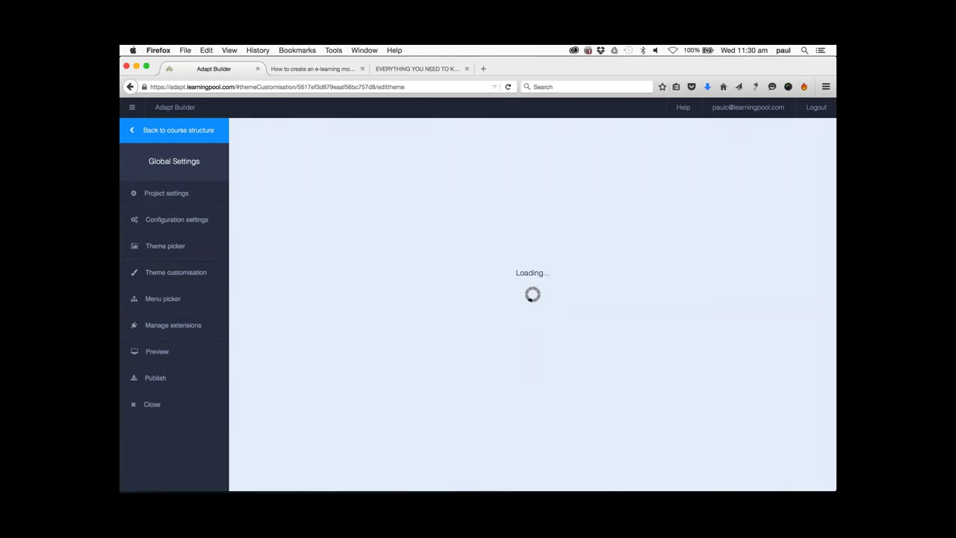
pyautogui.click(161, 327)
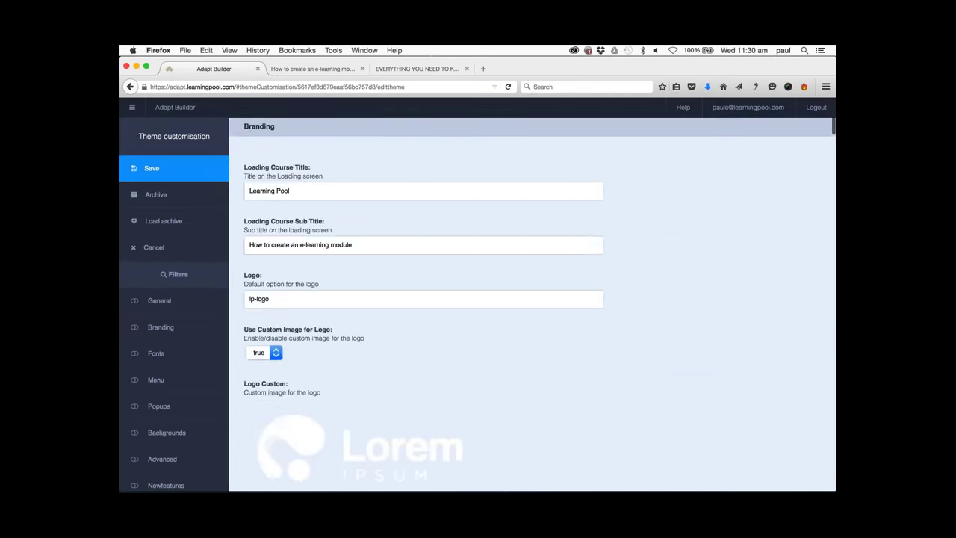
pyautogui.scroll(-20, 532, 304)
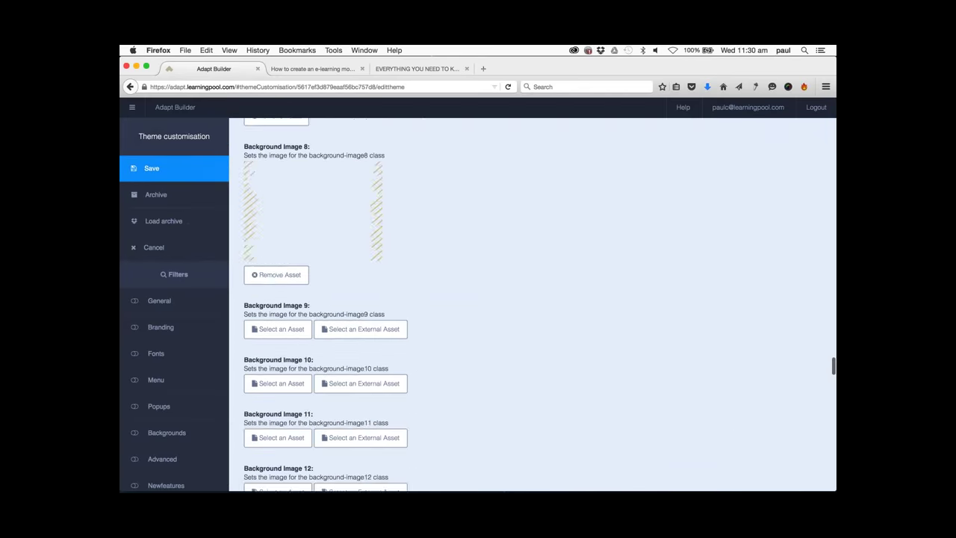
pyautogui.scroll(-10, 533, 303)
pyautogui.scroll(11, 532, 304)
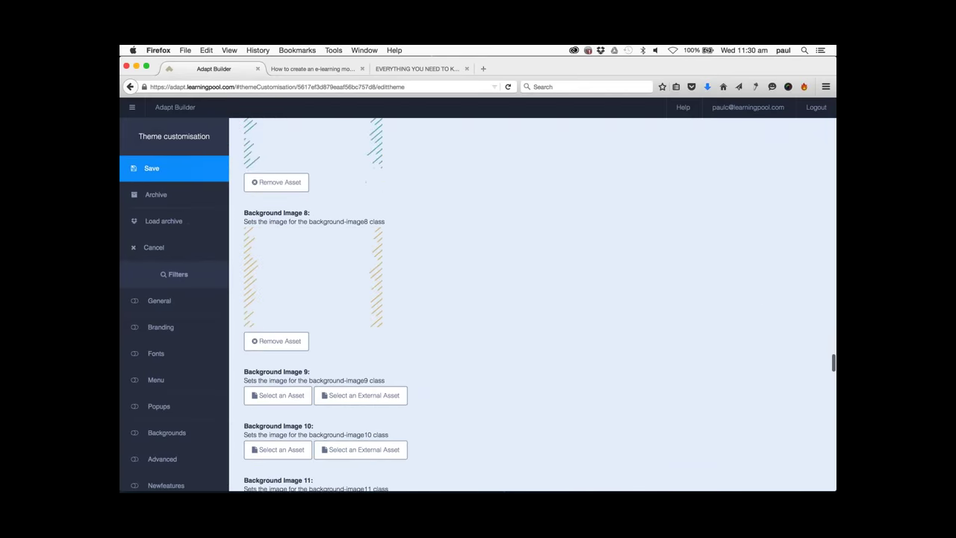
pyautogui.scroll(12, 532, 304)
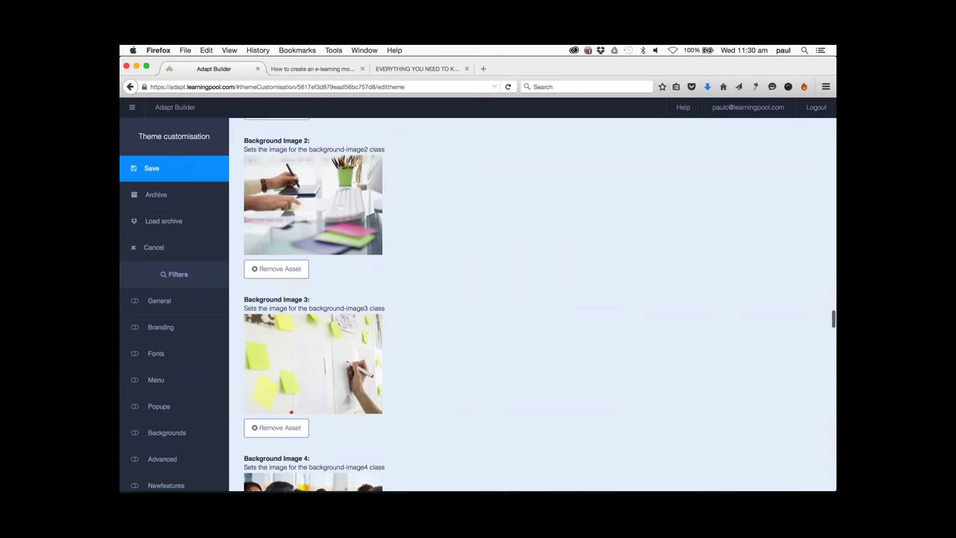
pyautogui.scroll(2, 321, 276)
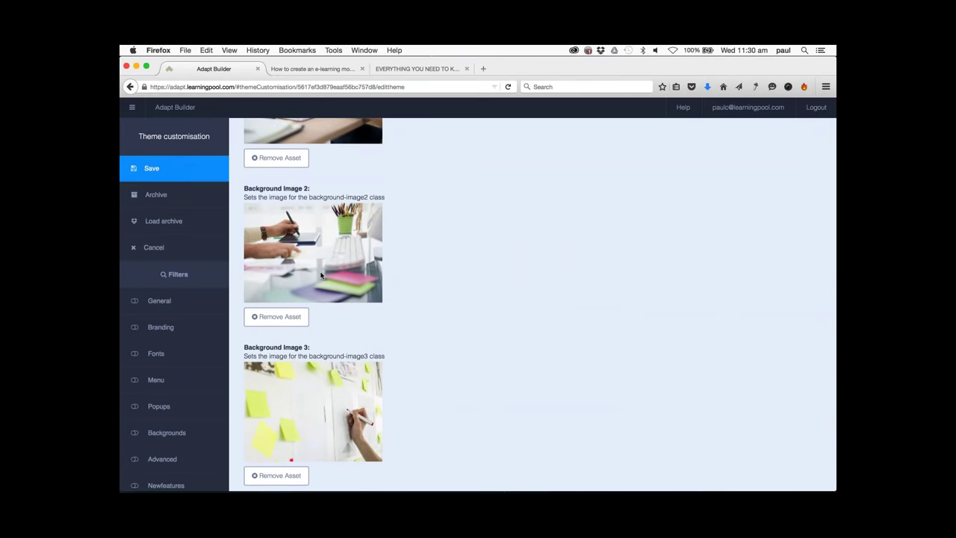
pyautogui.scroll(-8, 454, 264)
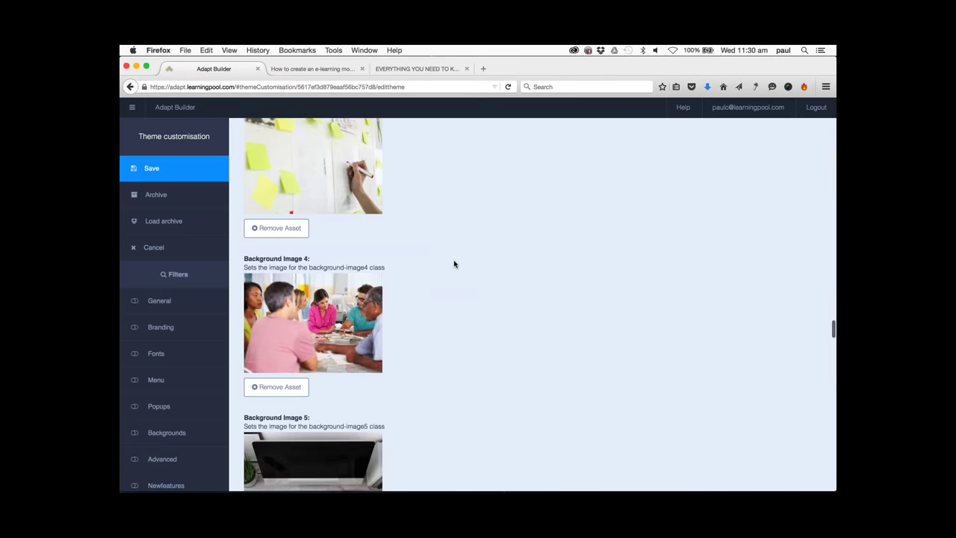
pyautogui.scroll(-5, 453, 264)
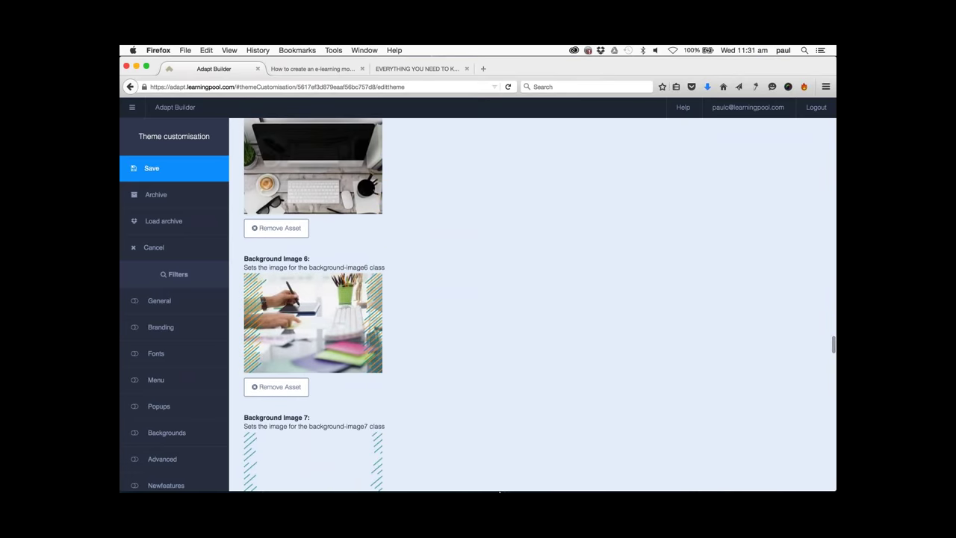
# Switch to the Preview app and view background-image6.jpg to compare it with page-bg2.jpg.
pyautogui.moveTo(310, 487)
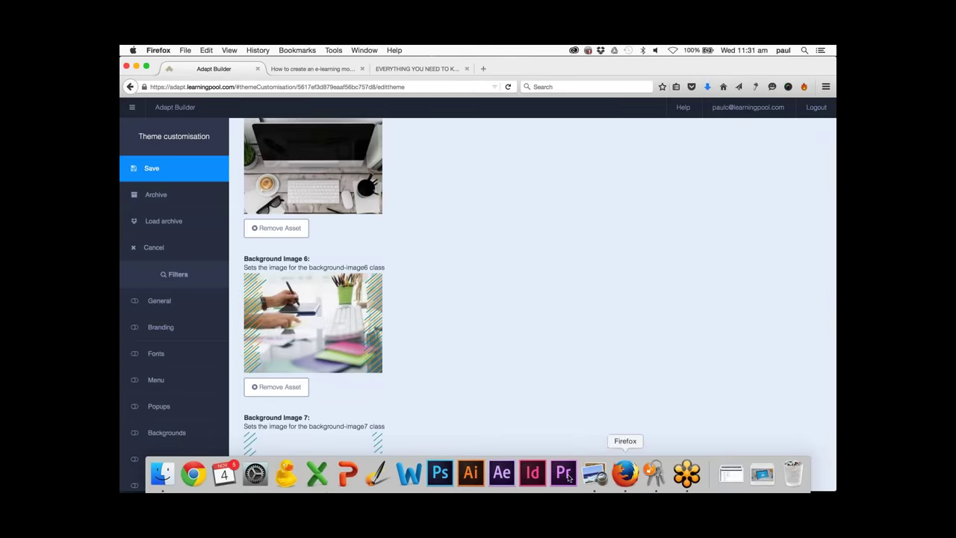
pyautogui.click(596, 474)
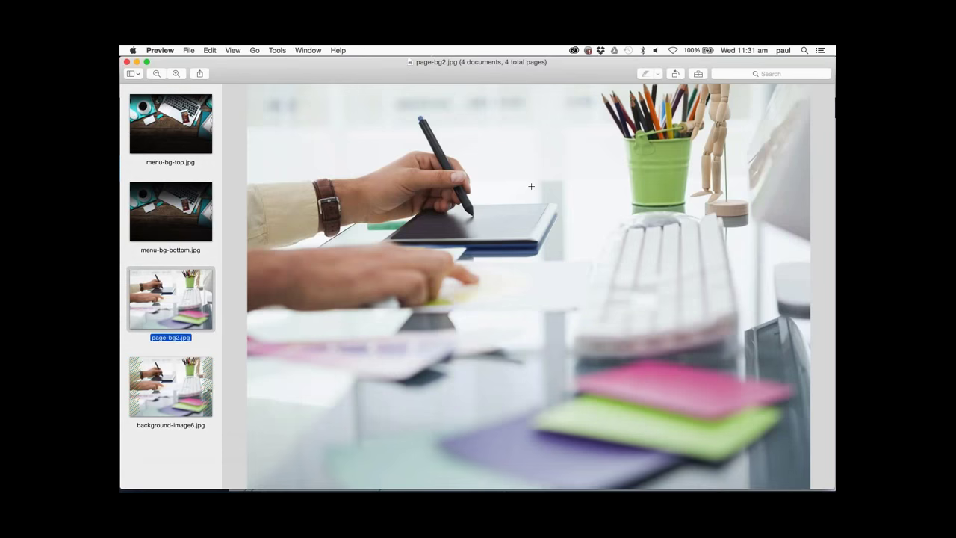
pyautogui.click(187, 378)
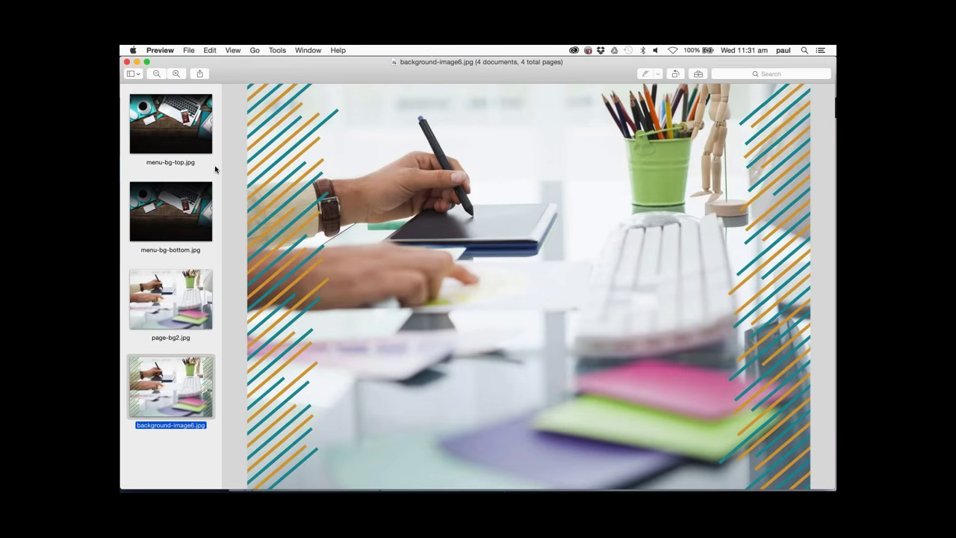
# Return to Firefox, highlight the background-image6 class name and leave the theme customisation without saving.
pyautogui.moveTo(388, 481)
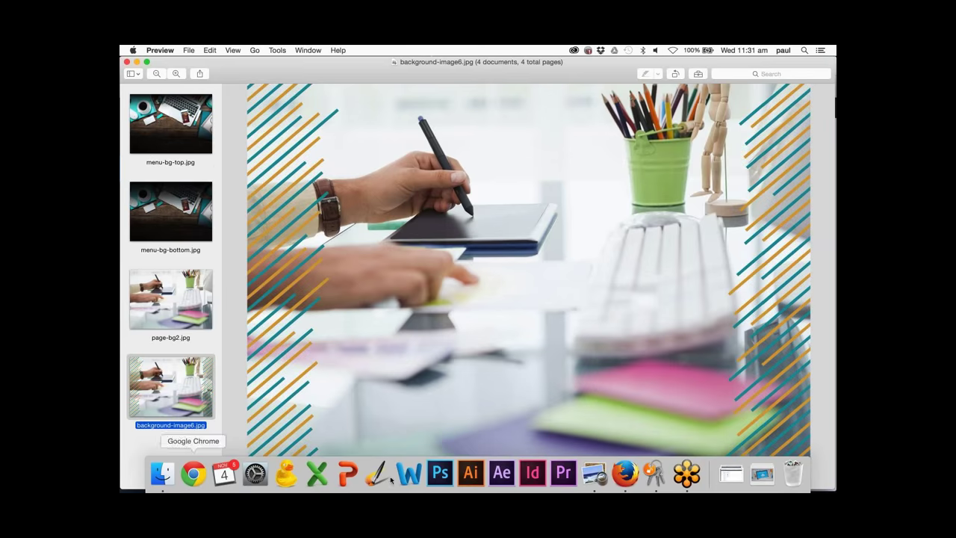
pyautogui.click(625, 474)
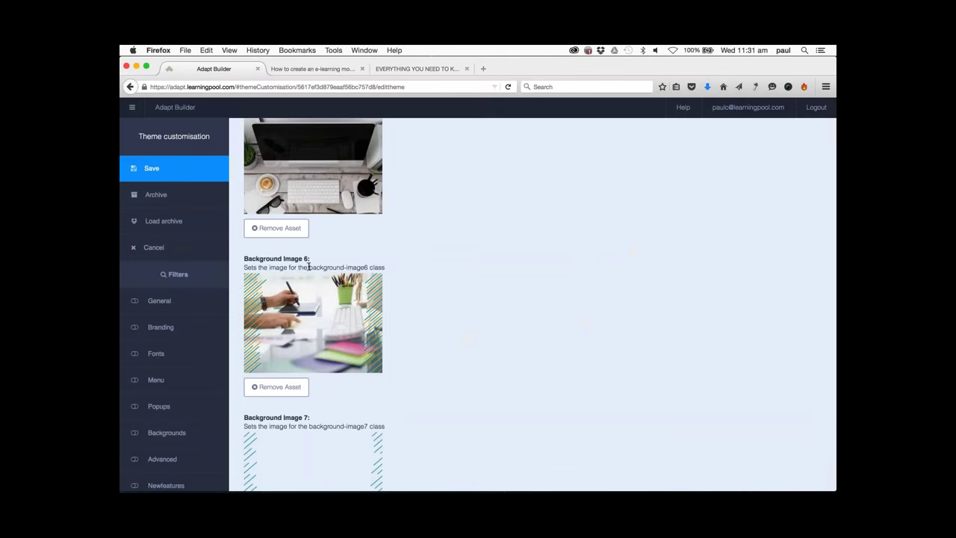
pyautogui.moveTo(308, 266); pyautogui.dragTo(369, 268)
pyautogui.click(182, 251)
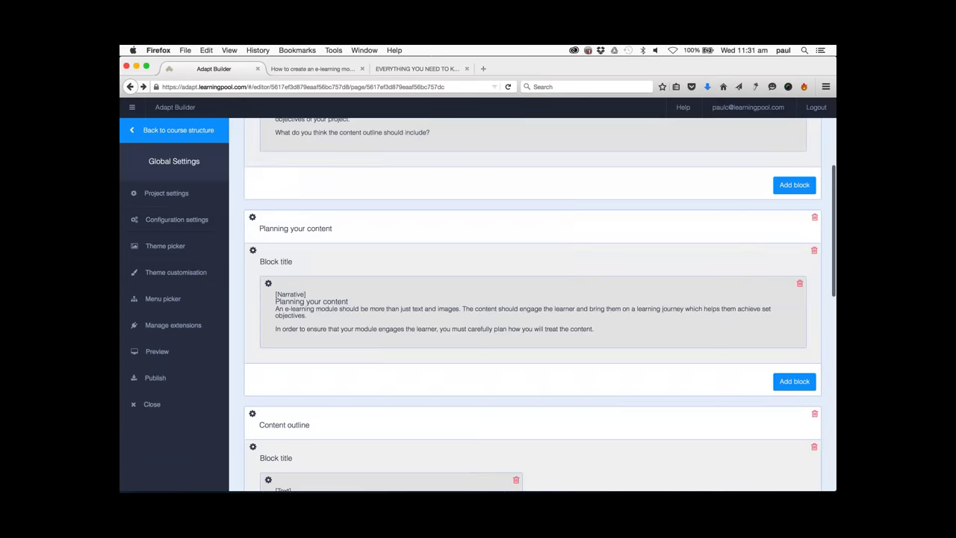
# Go back to the course structure, open the "Designing your module" page and locate its "Prototype" article.
pyautogui.click(173, 130)
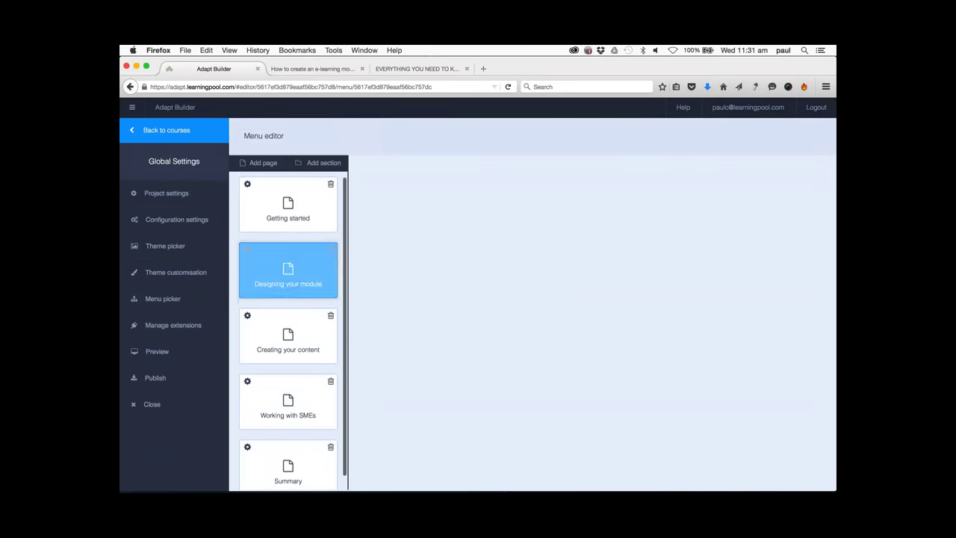
pyautogui.doubleClick(288, 269)
pyautogui.scroll(-10, 421, 296)
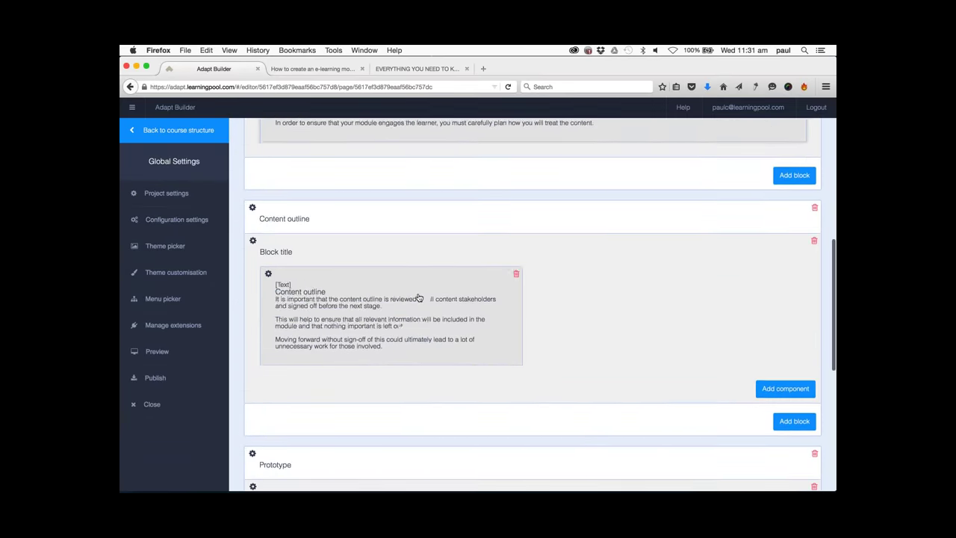
pyautogui.scroll(-10, 419, 298)
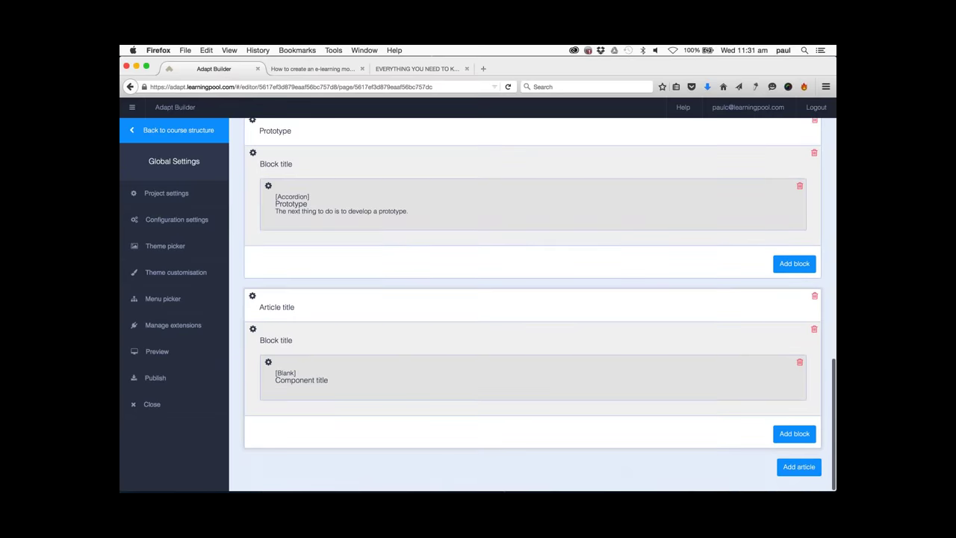
pyautogui.scroll(3, 257, 231)
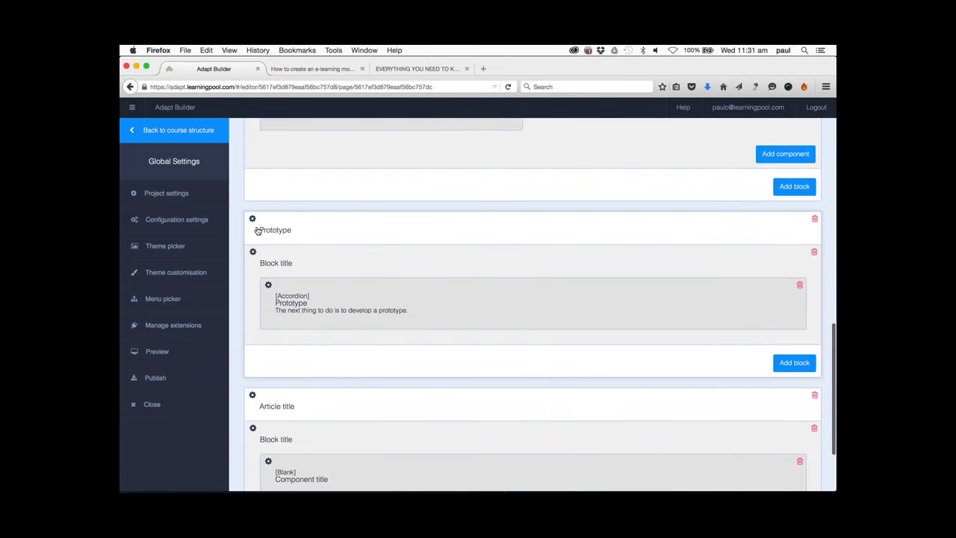
# Edit the "Prototype" article, set its Classes to background-image6 and save the article.
pyautogui.click(253, 219)
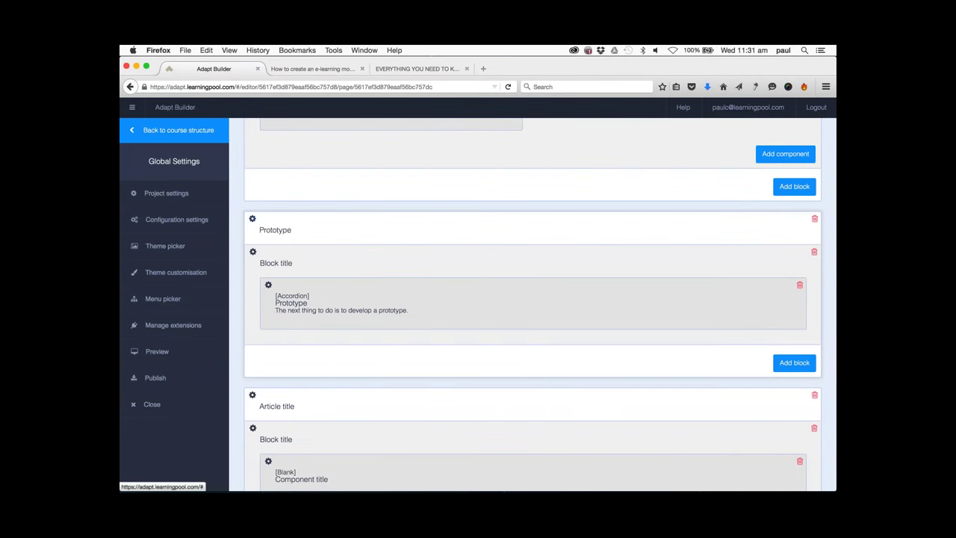
pyautogui.click(253, 220)
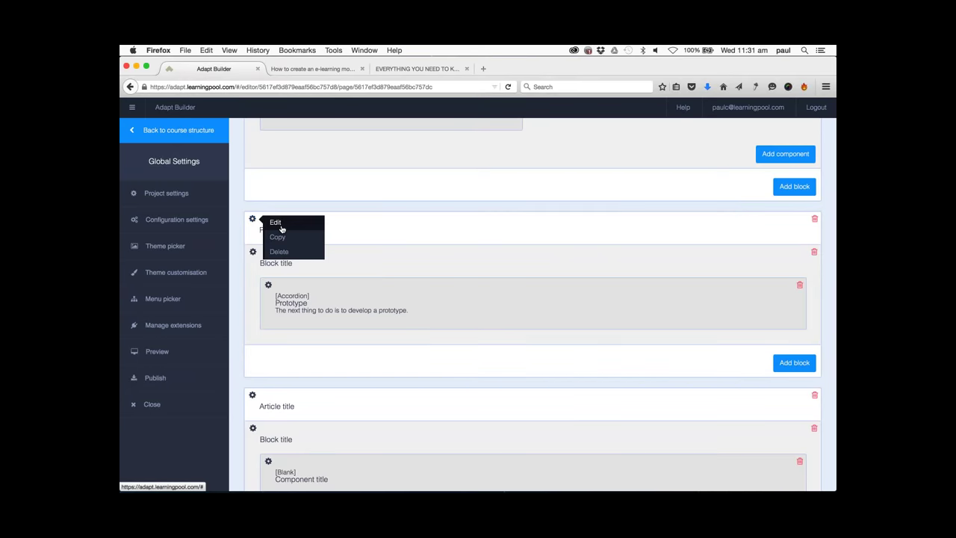
pyautogui.click(274, 223)
pyautogui.scroll(-5, 689, 279)
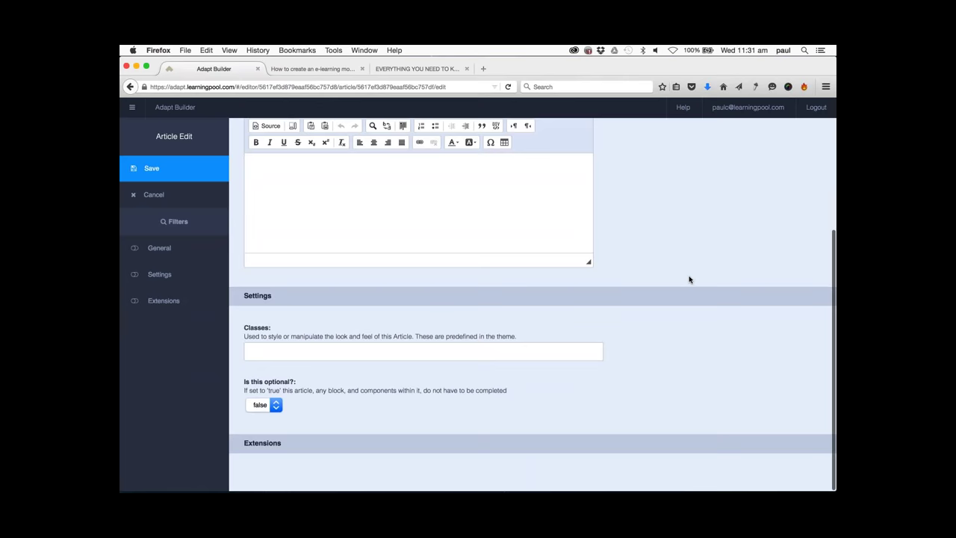
pyautogui.click(447, 348)
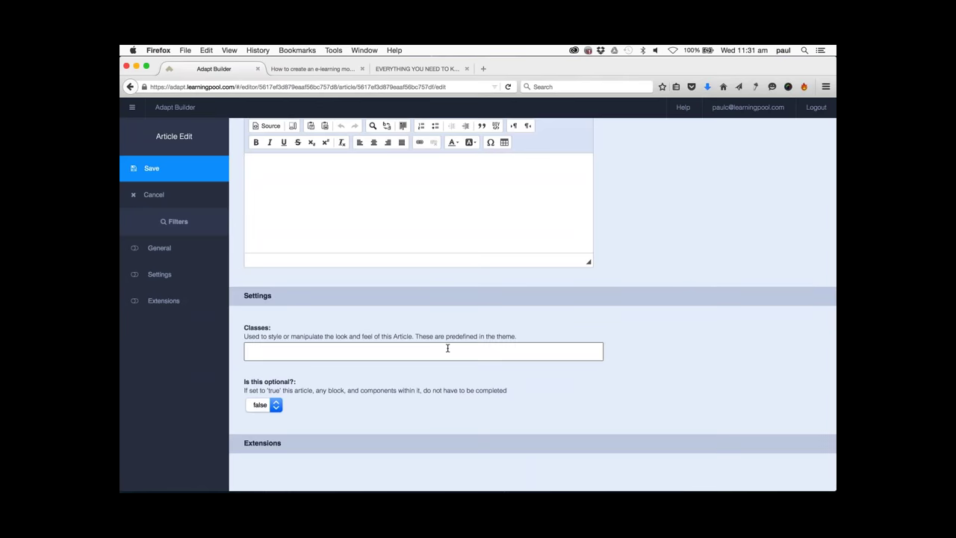
pyautogui.write('backgorun')
pyautogui.press('BackSpace')
pyautogui.press('BackSpace')
pyautogui.press('BackSpace')
pyautogui.press('BackSpace')
pyautogui.write('rou')
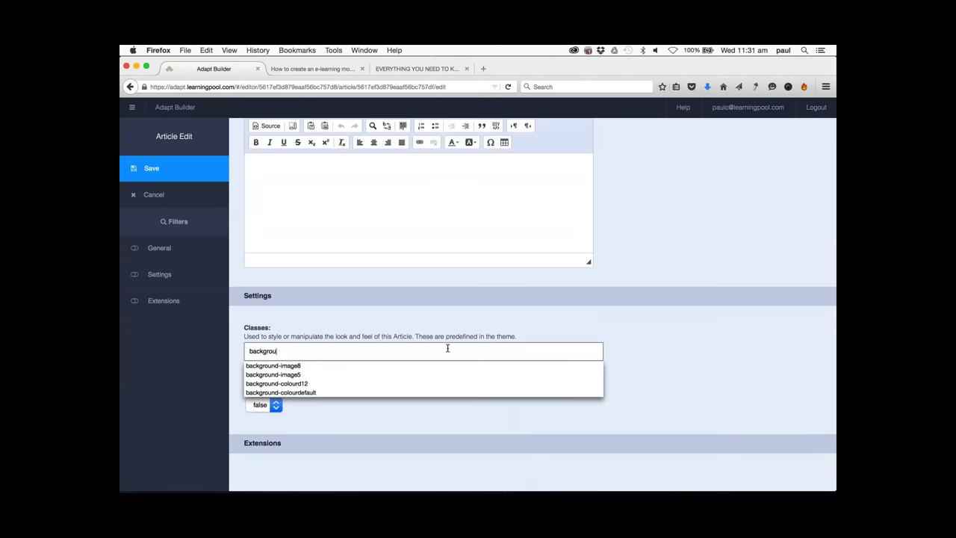
pyautogui.write('nd-ima')
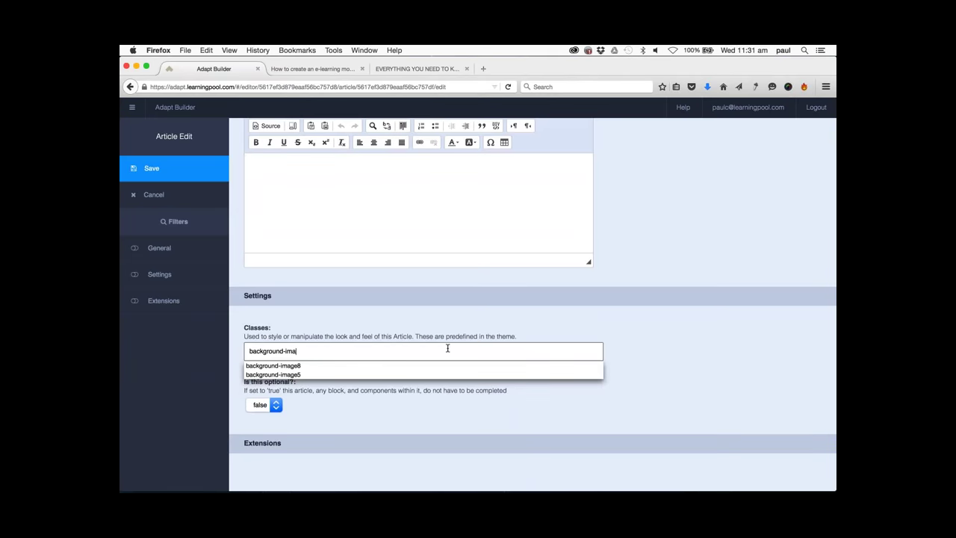
pyautogui.write('ge6')
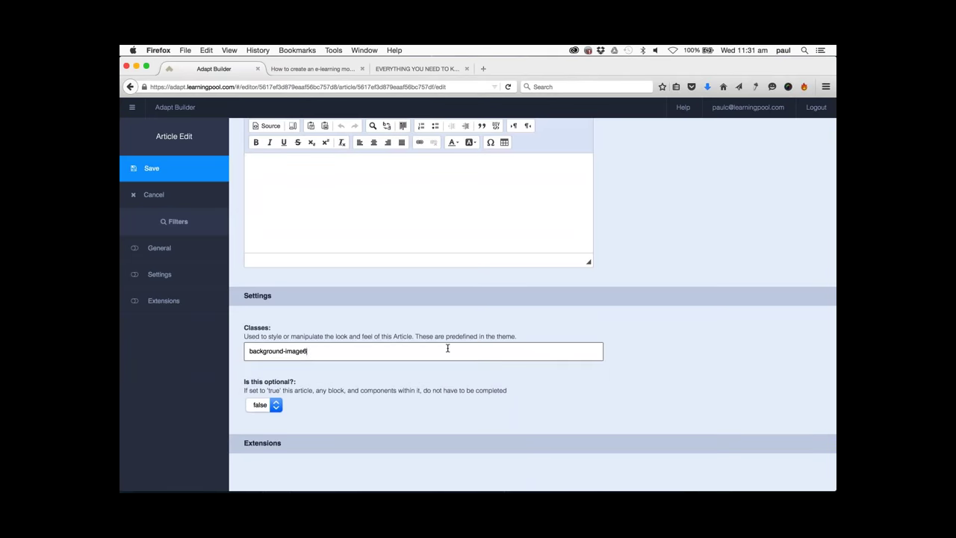
pyautogui.click(183, 175)
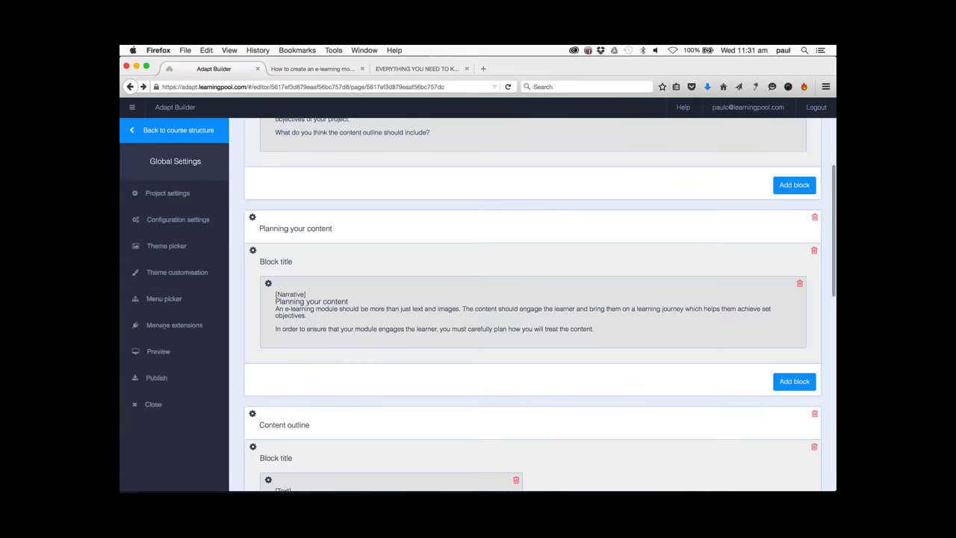
# Generate a new course preview and open its "Designing your module" page.
pyautogui.click(188, 352)
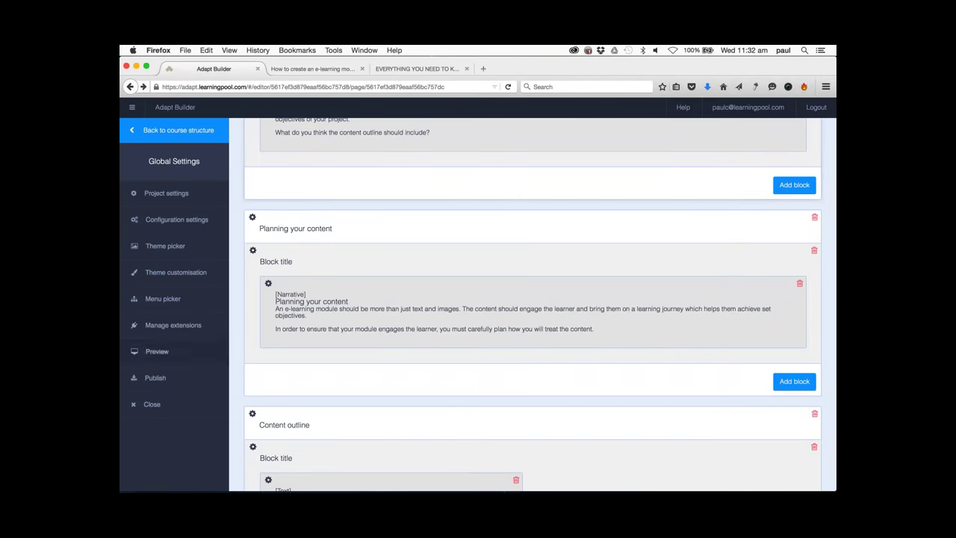
pyautogui.click(320, 70)
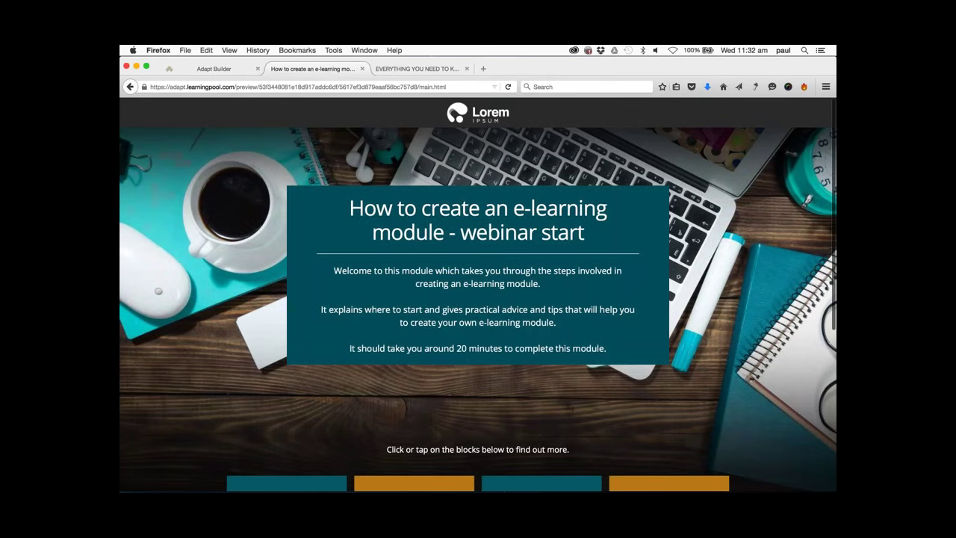
pyautogui.scroll(-3, 478, 299)
pyautogui.click(416, 331)
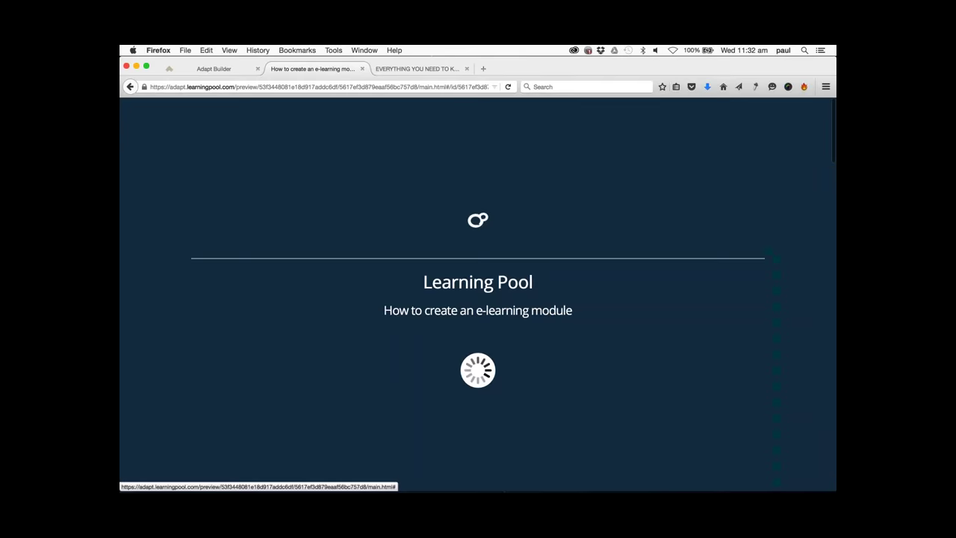
# Look through the previewed page down to the "Prototype" article and examine how its background image sits over the page background.
pyautogui.scroll(-5, 759, 336)
pyautogui.scroll(-15, 760, 337)
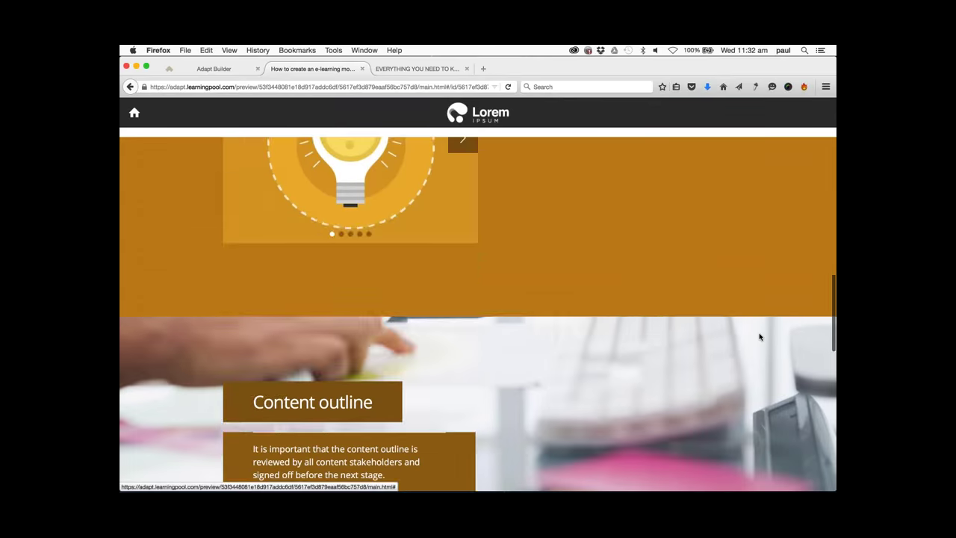
pyautogui.scroll(-3, 759, 337)
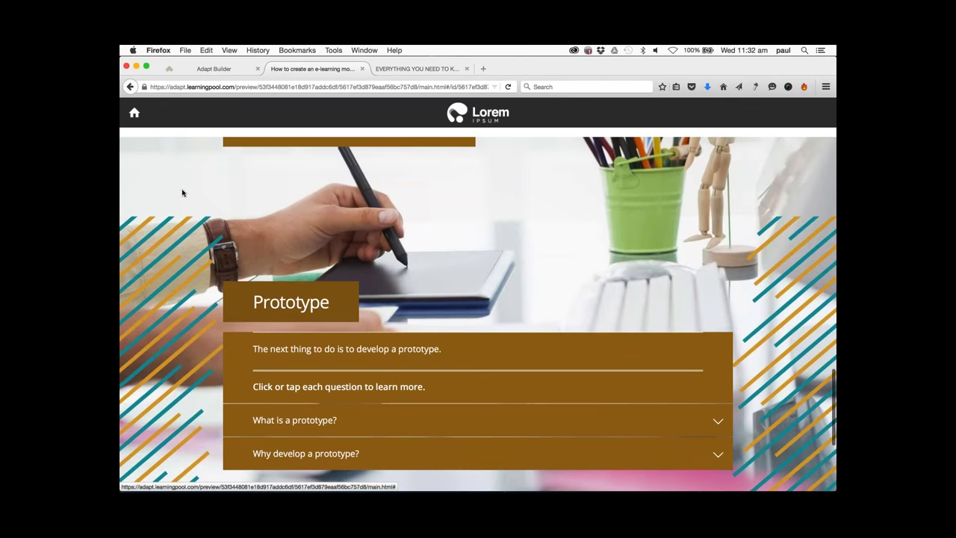
pyautogui.scroll(-1, 185, 187)
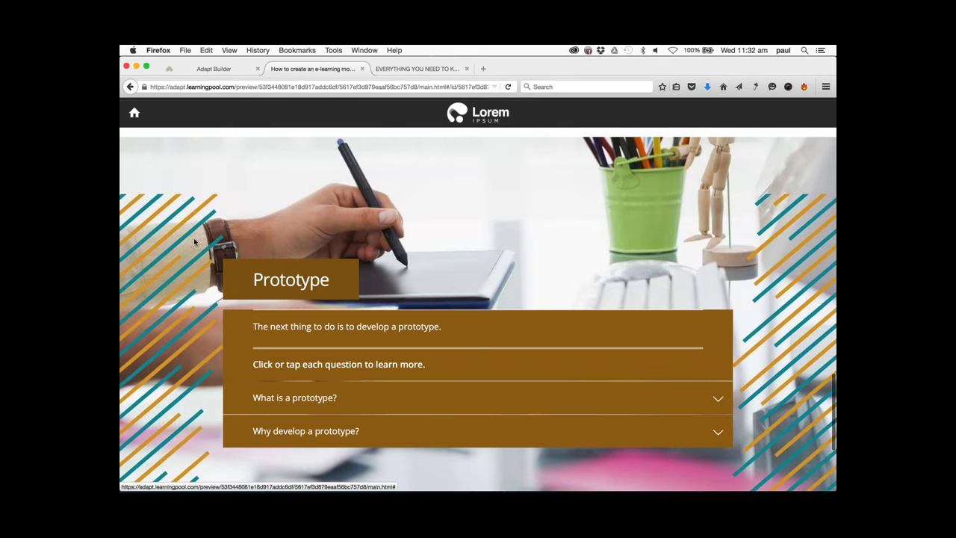
pyautogui.scroll(-3, 172, 263)
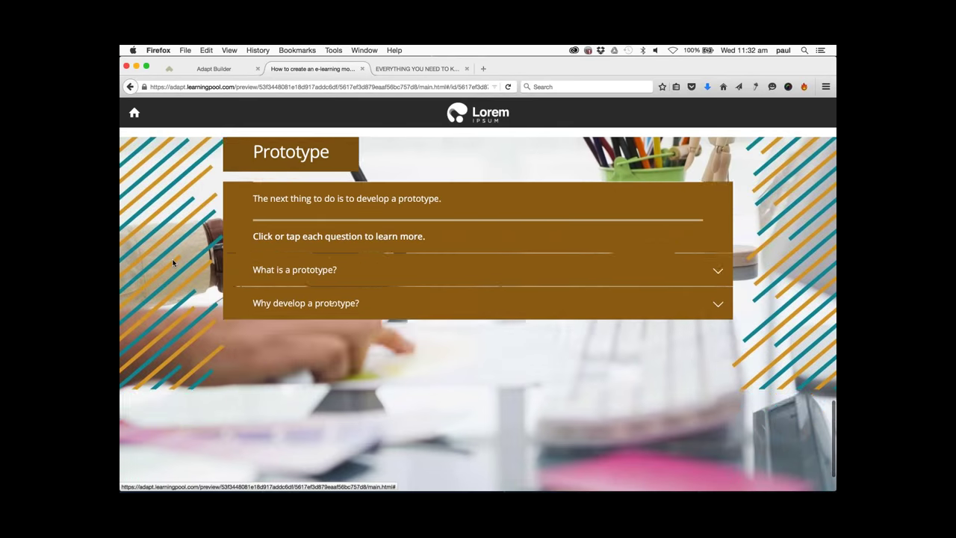
pyautogui.scroll(6, 172, 263)
pyautogui.scroll(-5, 172, 262)
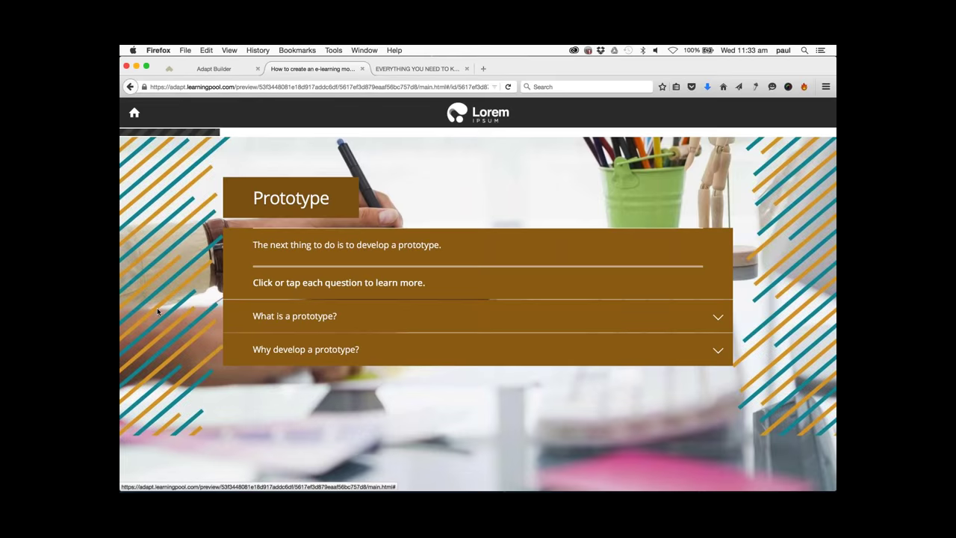
pyautogui.scroll(10, 157, 309)
pyautogui.scroll(15, 157, 310)
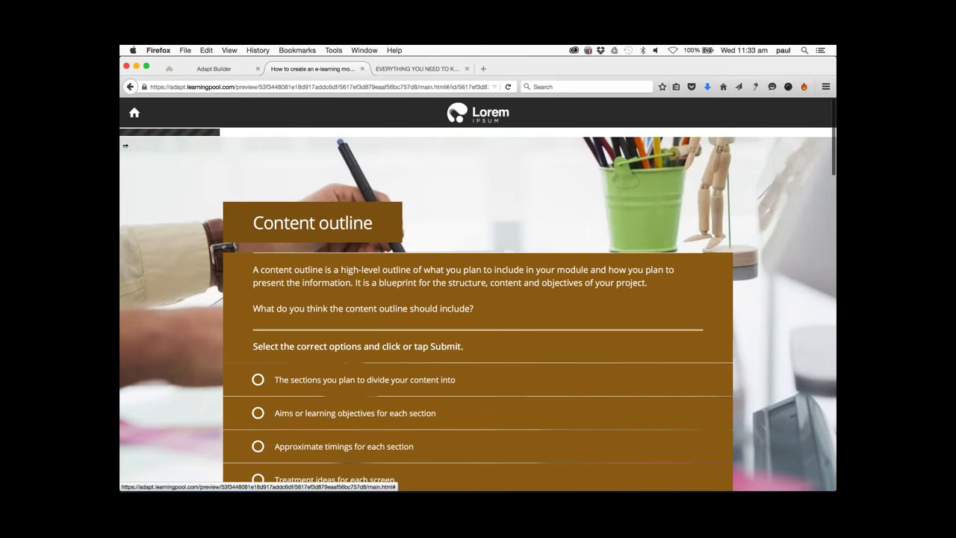
# Return to the preview's main menu and review its introduction and page tiles.
pyautogui.click(134, 114)
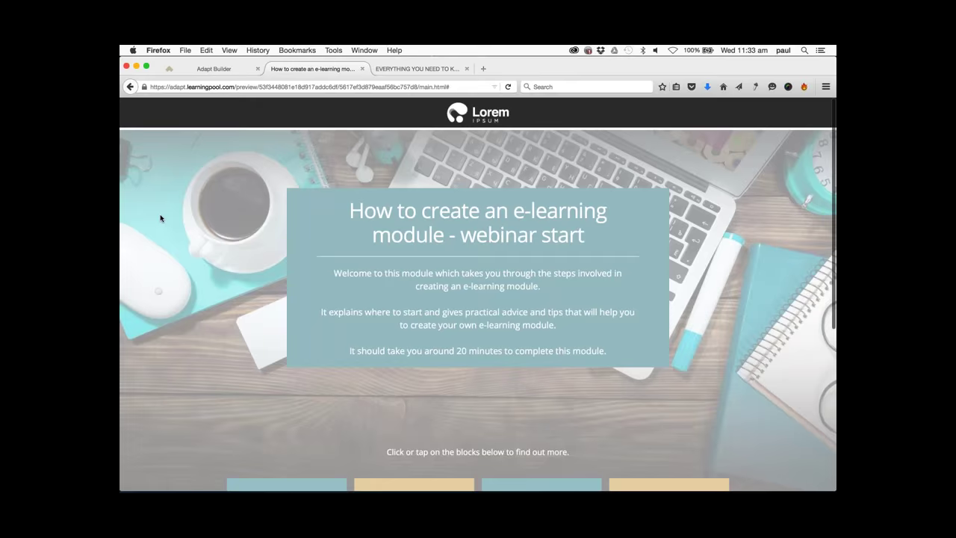
pyautogui.scroll(-4, 160, 218)
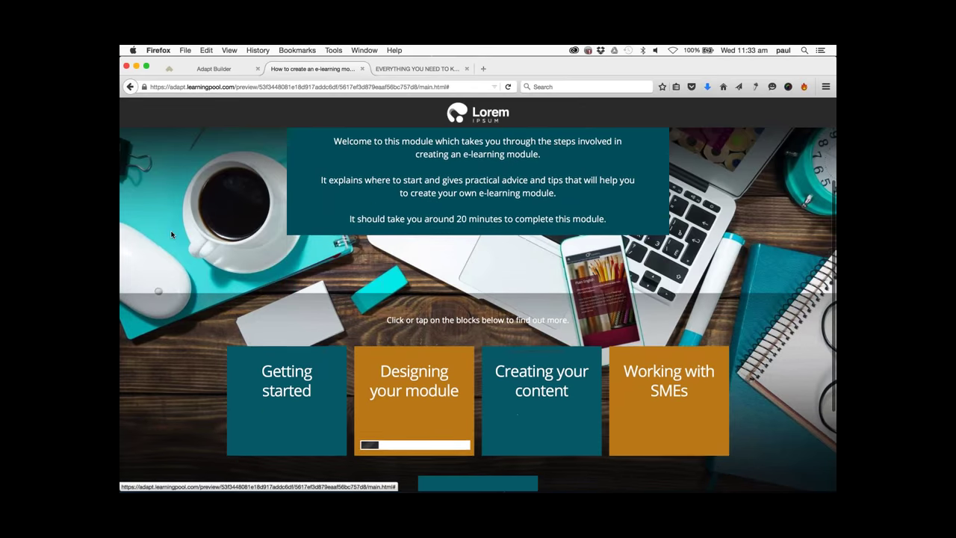
pyautogui.scroll(-1, 171, 234)
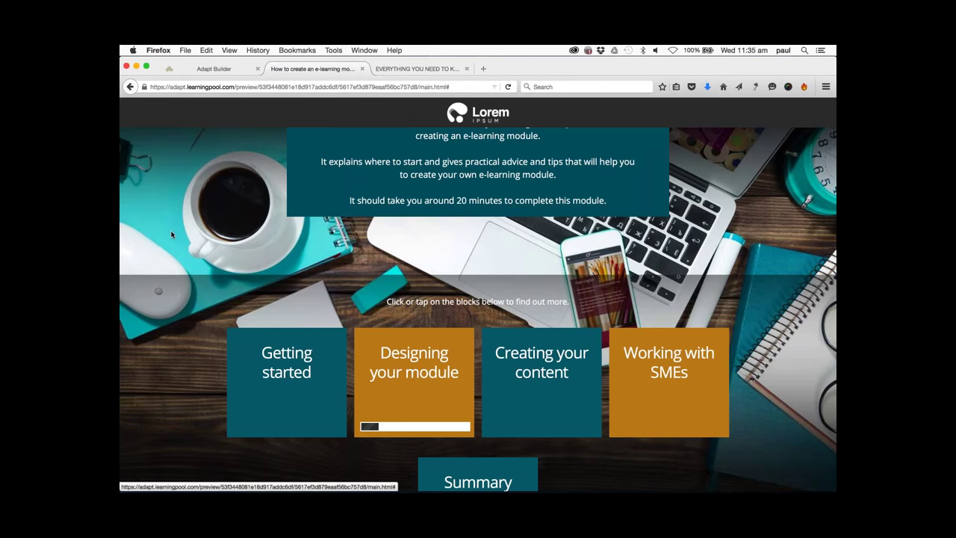
pyautogui.click(452, 112)
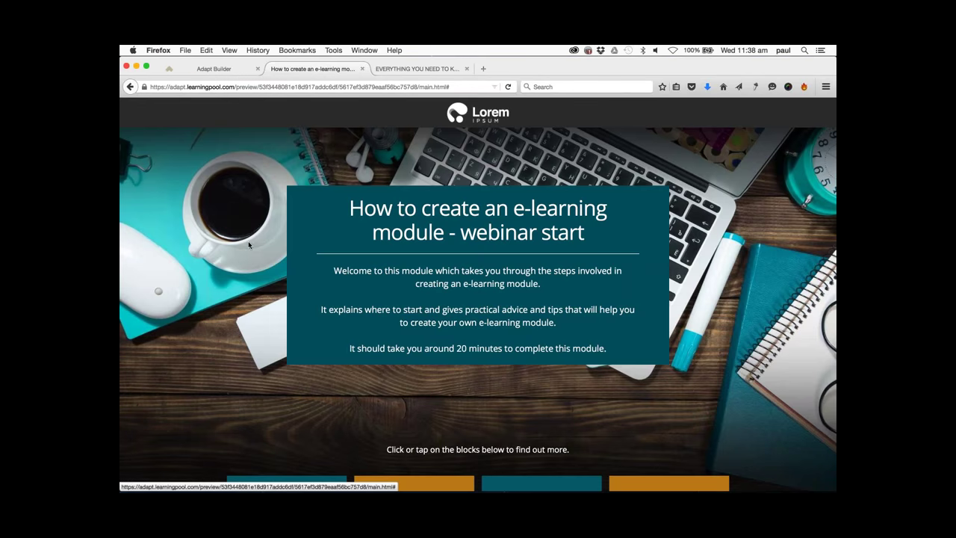
pyautogui.scroll(-3, 248, 244)
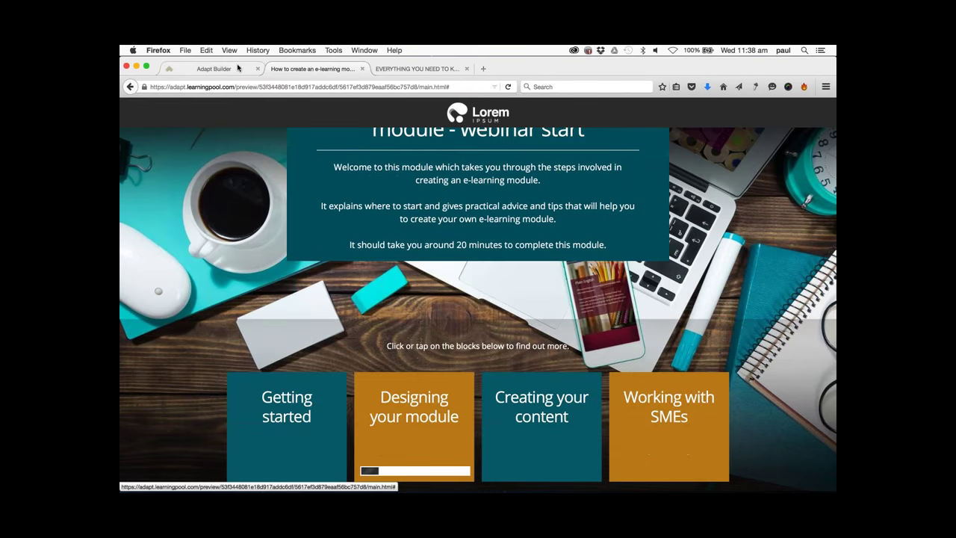
# Go back to Adapt Builder, open the theme customisation settings and copy the background-colour1 class name under Background Colour 1.
pyautogui.click(239, 68)
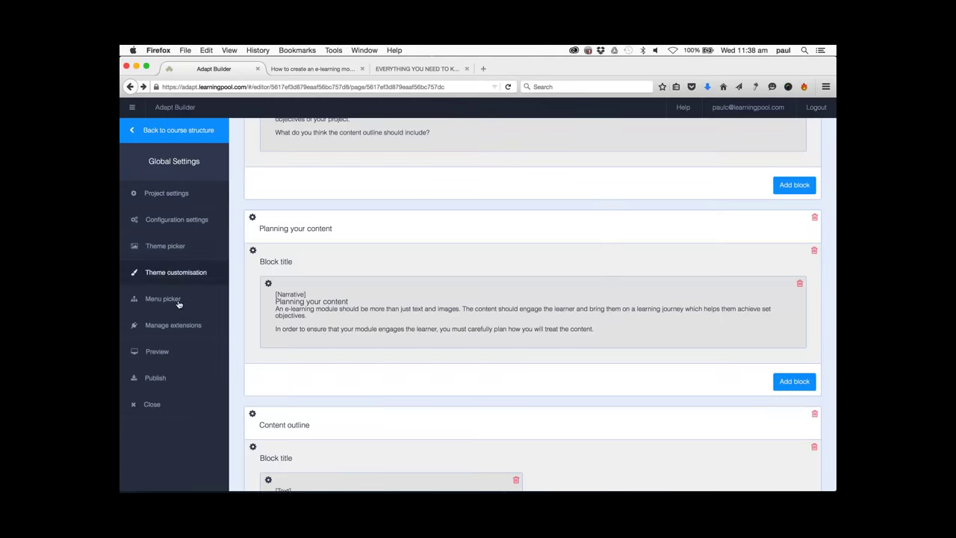
pyautogui.click(213, 273)
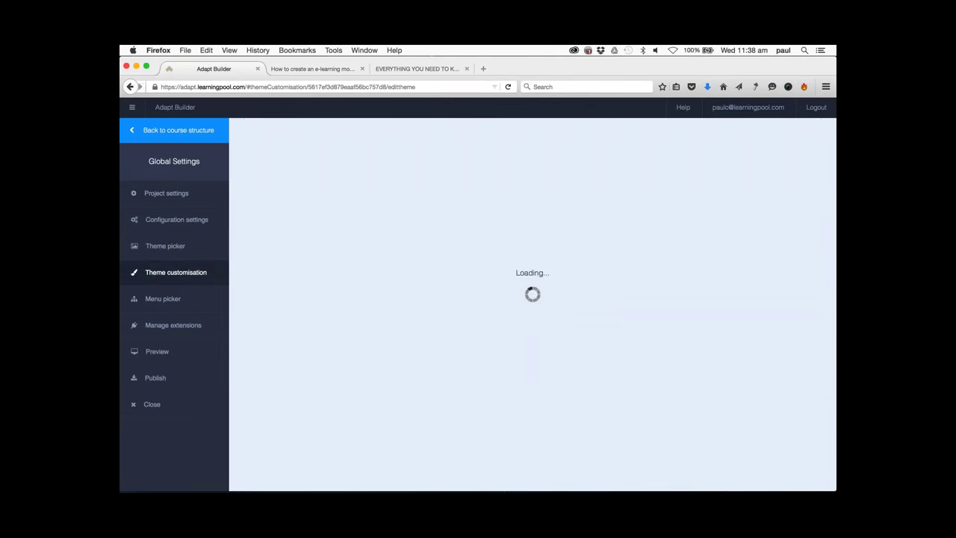
pyautogui.scroll(-15, 465, 268)
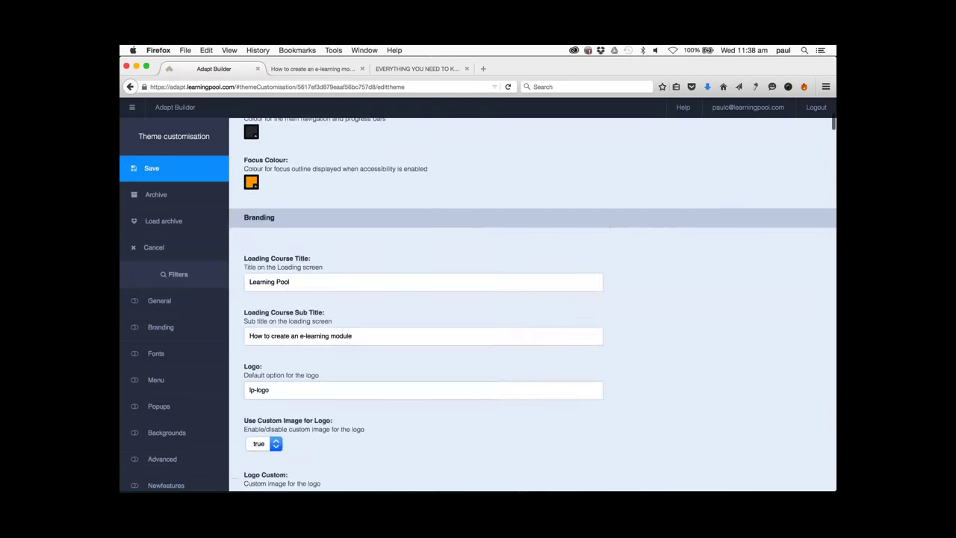
pyautogui.scroll(-10, 532, 305)
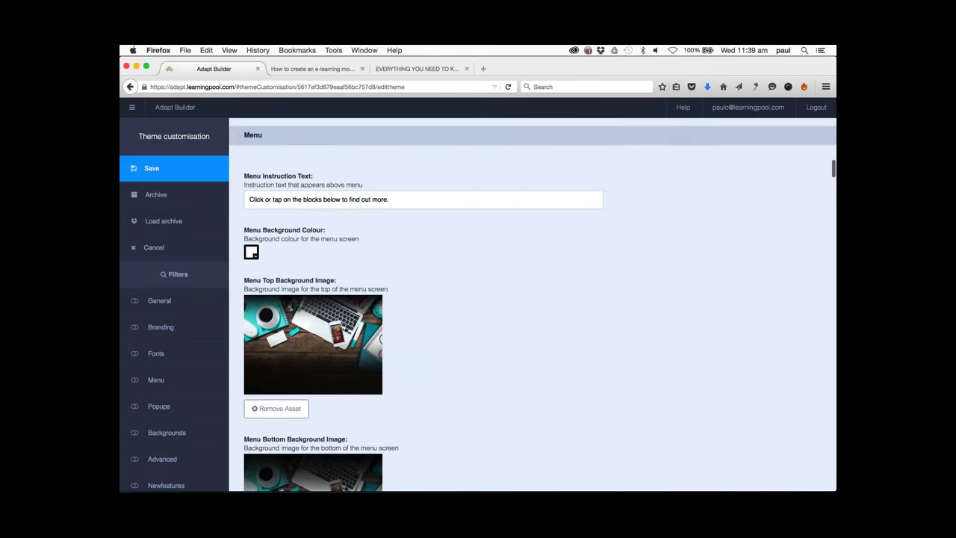
pyautogui.scroll(-10, 310, 179)
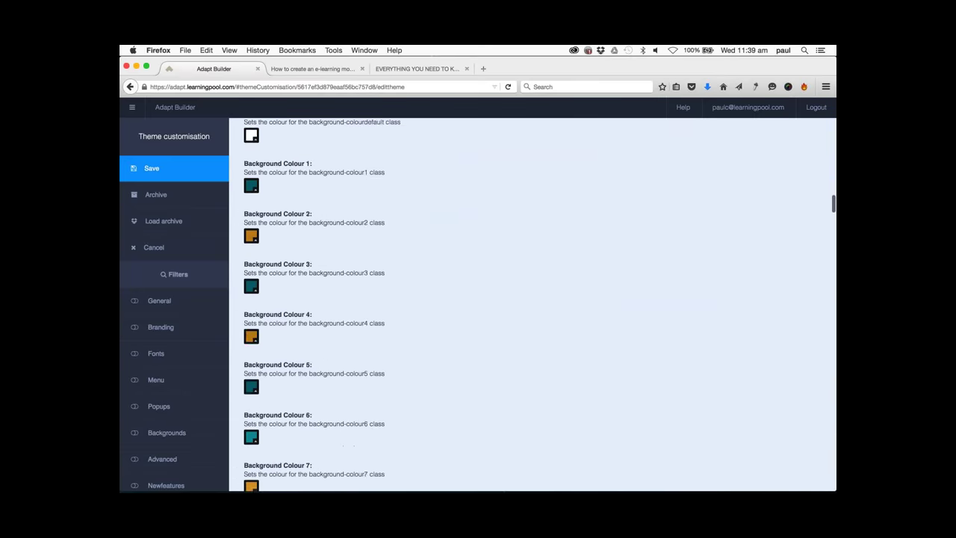
pyautogui.scroll(5, 310, 179)
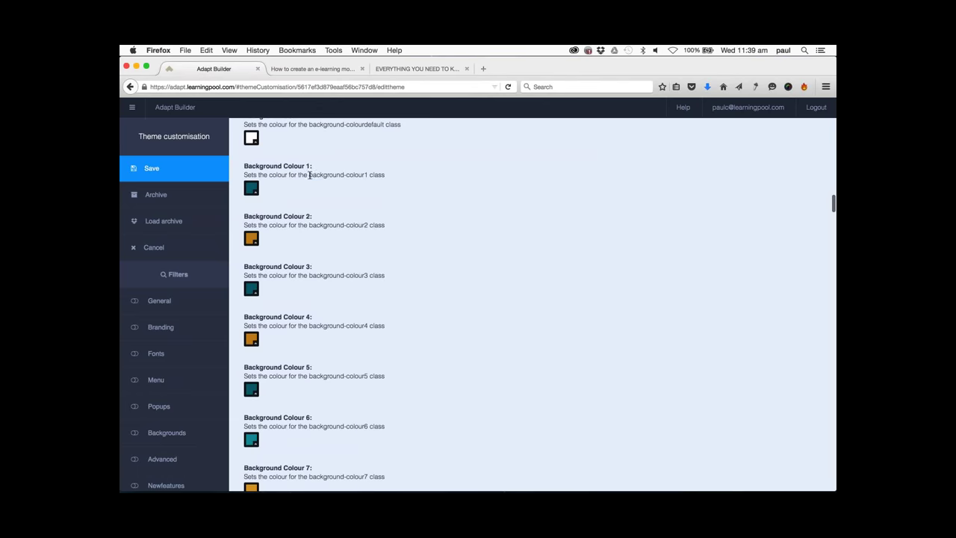
pyautogui.moveTo(309, 175); pyautogui.dragTo(366, 175)
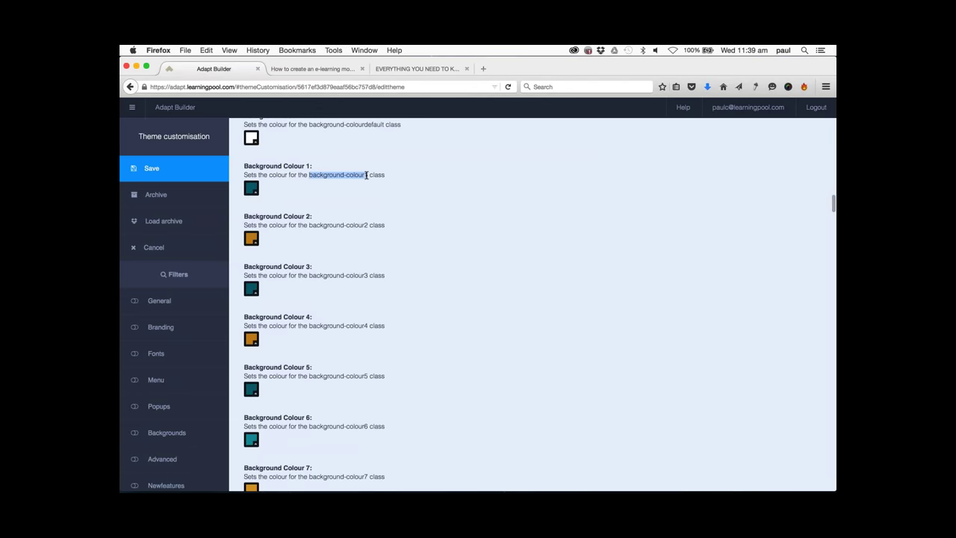
pyautogui.press('super+c')
# Leave the theme customisation, return to the course structure and open the "Designing your module" page to look over its articles.
pyautogui.click(177, 178)
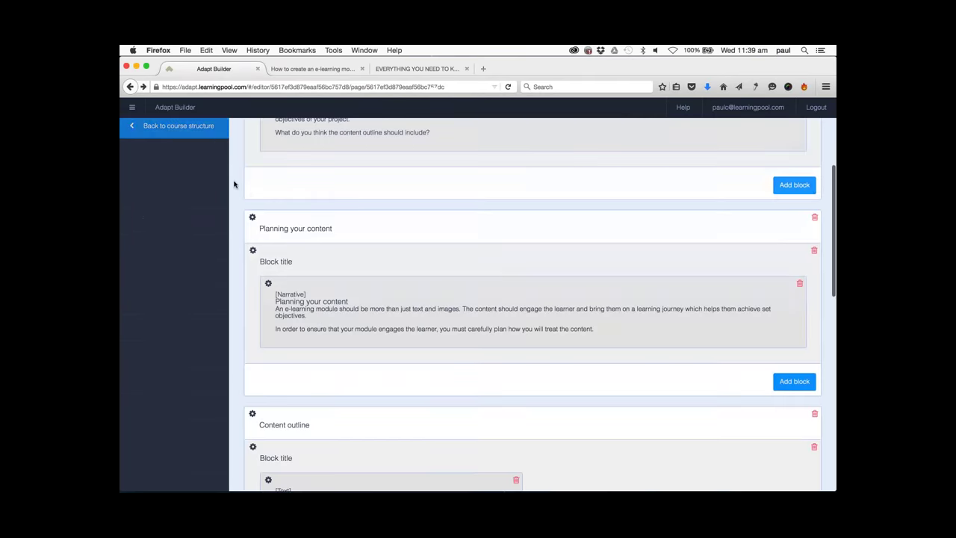
pyautogui.click(164, 132)
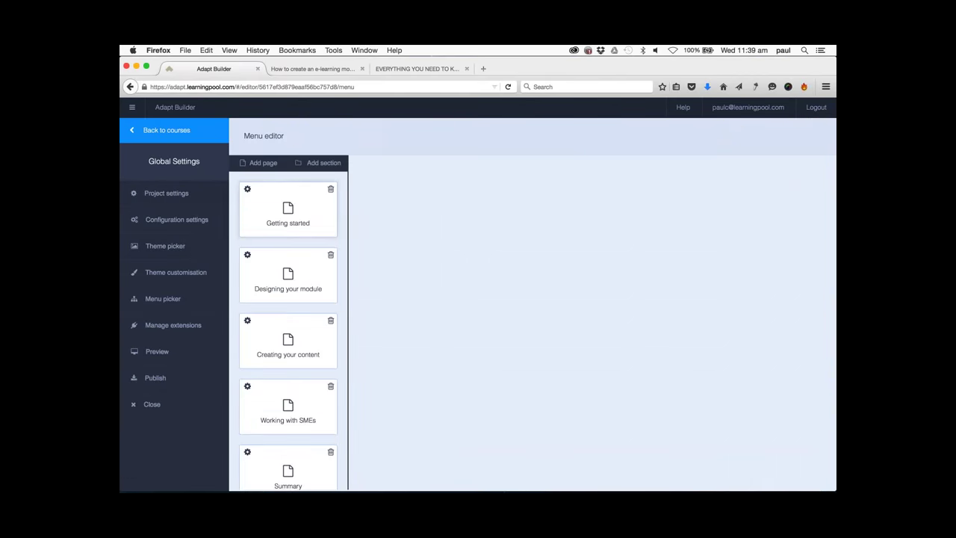
pyautogui.click(259, 252)
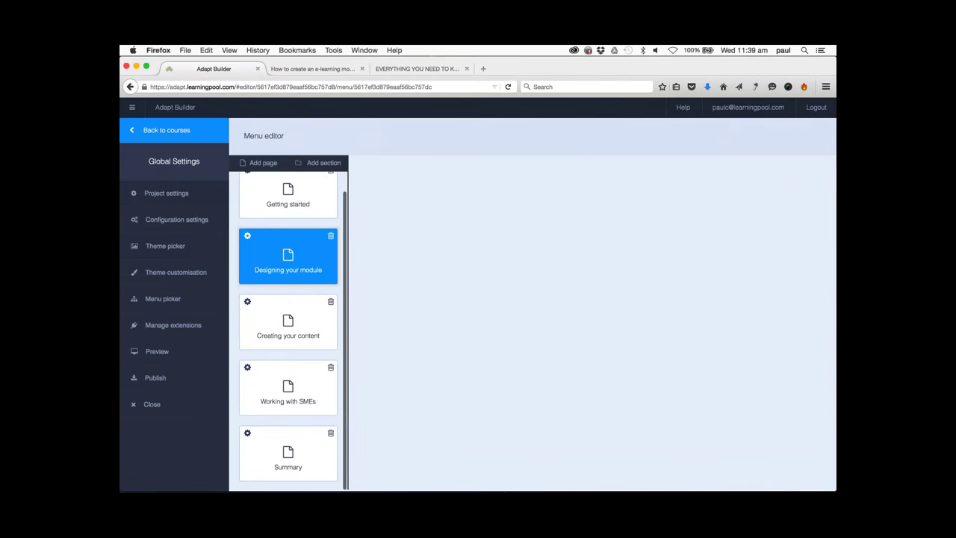
pyautogui.doubleClick(260, 253)
pyautogui.scroll(-5, 340, 252)
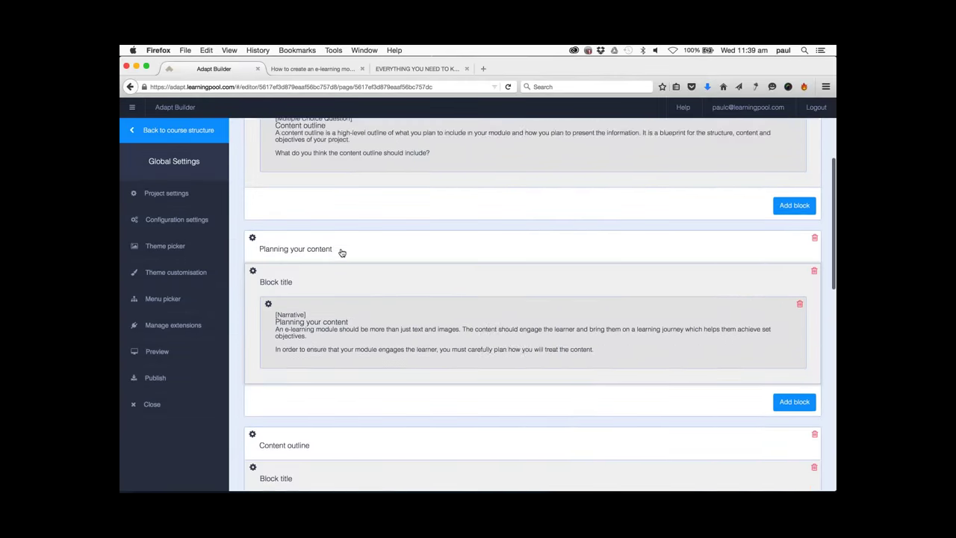
pyautogui.scroll(3, 341, 252)
# Switch to the course preview tab and open the "Designing your module" page there to compare it with the editor.
pyautogui.click(321, 68)
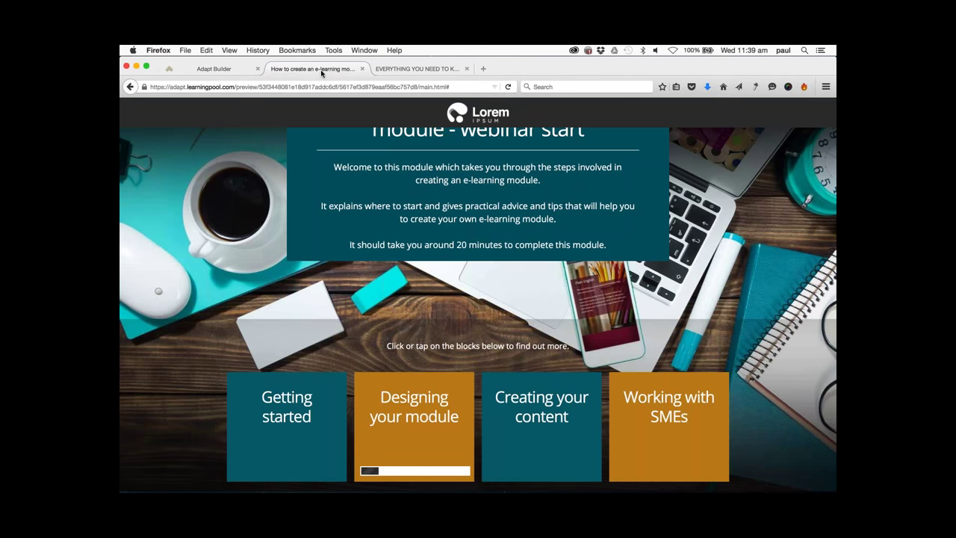
pyautogui.click(414, 282)
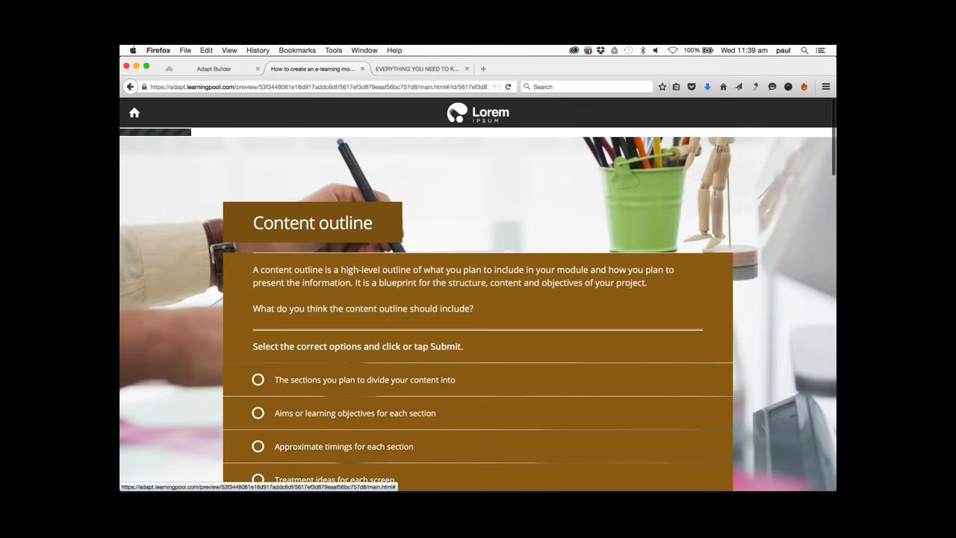
# Review the "Content outline" and "Planning your content" articles in the preview and compare them with the page editor.
pyautogui.scroll(-5, 215, 226)
pyautogui.scroll(-10, 214, 226)
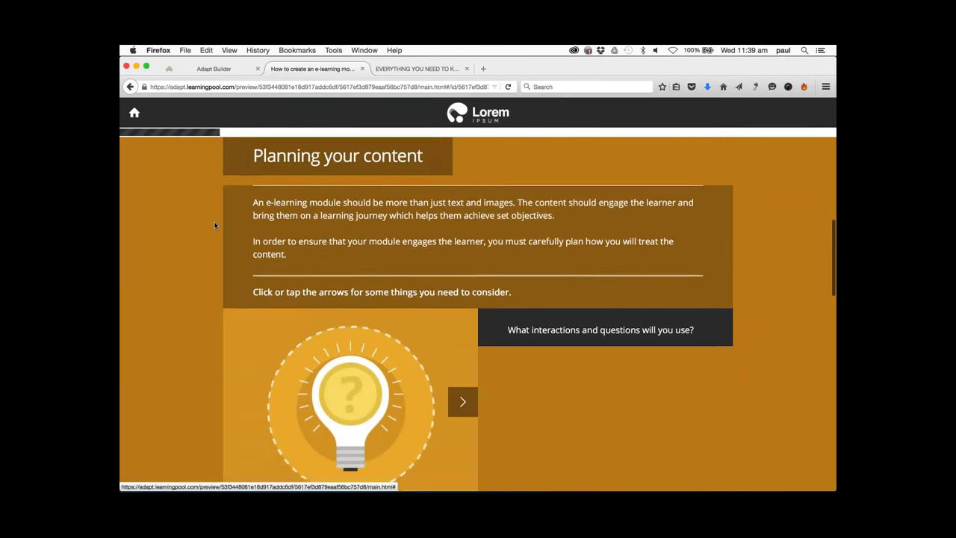
pyautogui.scroll(2, 214, 226)
pyautogui.scroll(3, 214, 226)
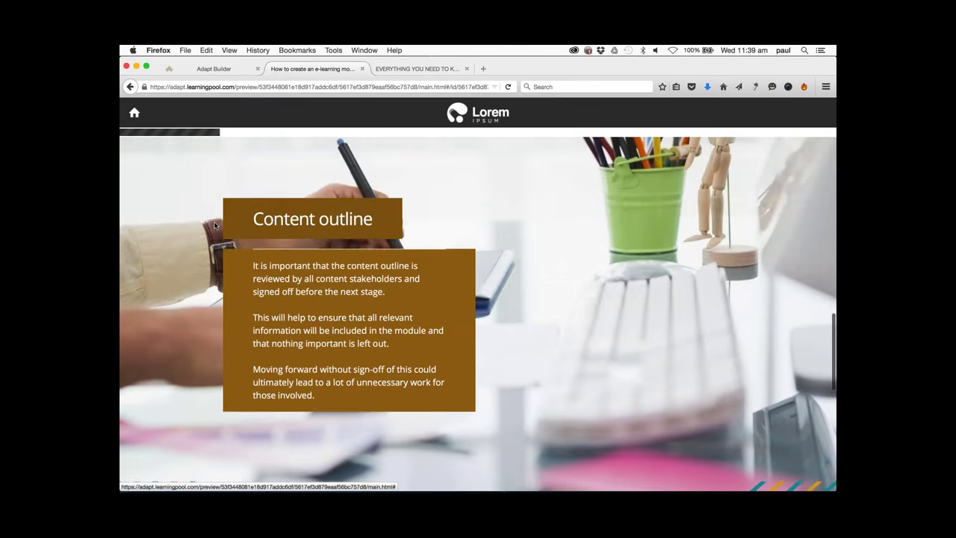
pyautogui.click(224, 70)
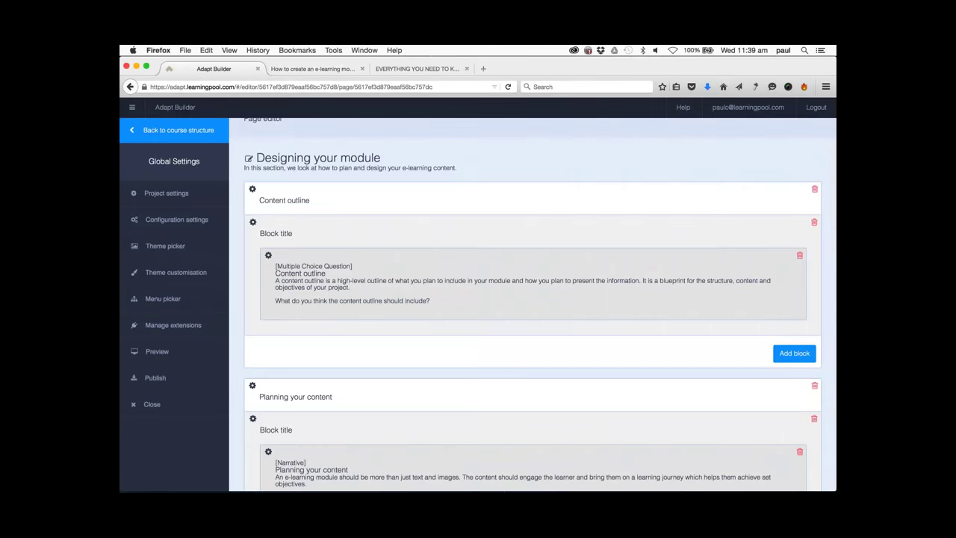
pyautogui.click(331, 69)
pyautogui.scroll(10, 346, 263)
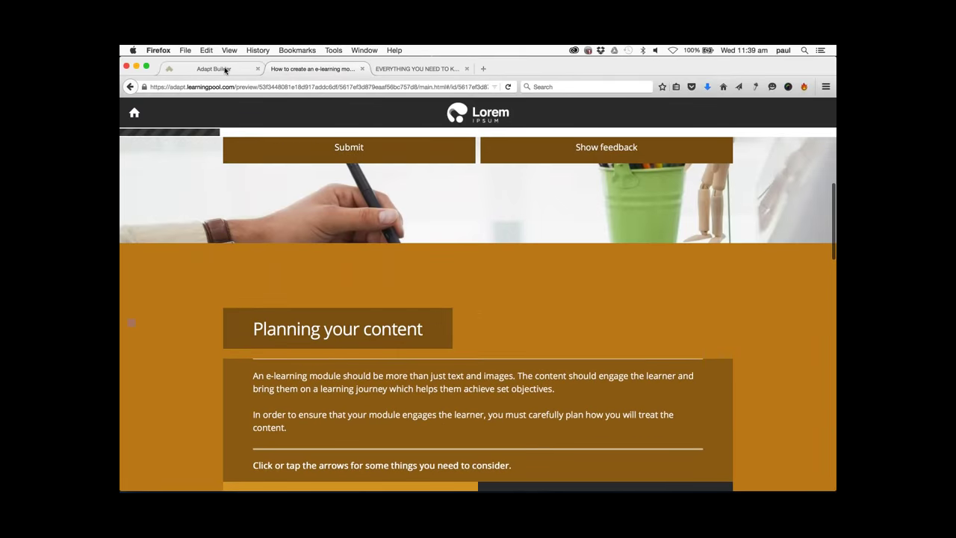
# In Adapt Builder, edit the text component of the second "Content outline" article, enter background-colour1 as its instruction text and save.
pyautogui.click(225, 70)
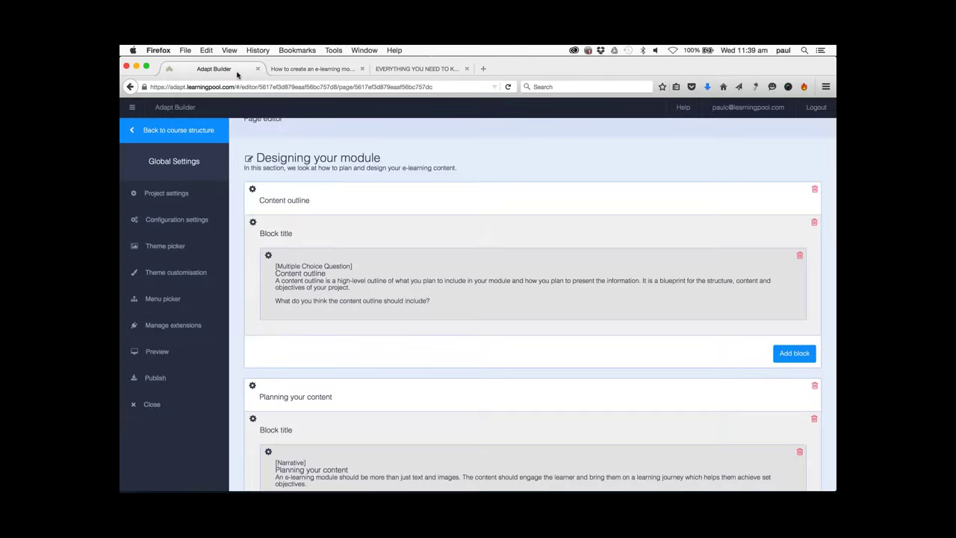
pyautogui.scroll(-5, 395, 289)
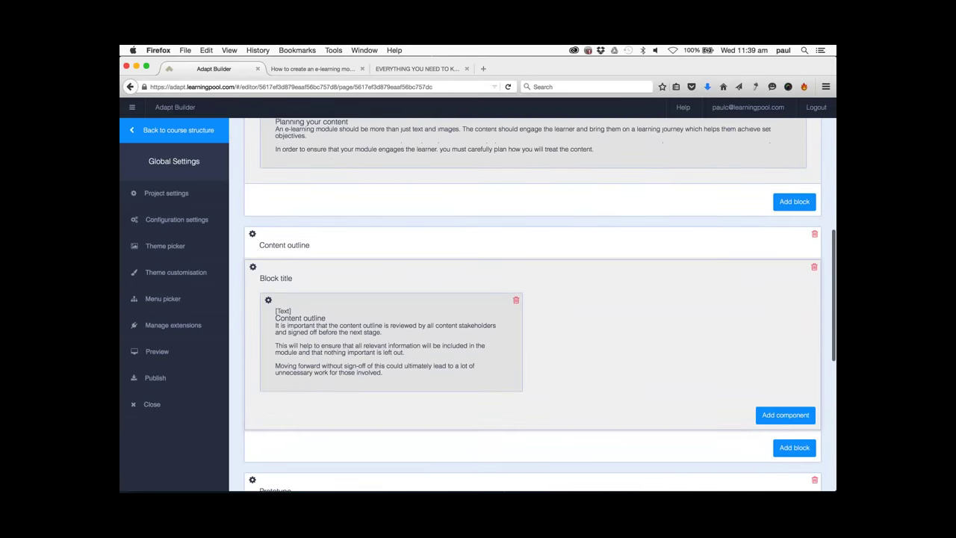
pyautogui.scroll(-2, 395, 290)
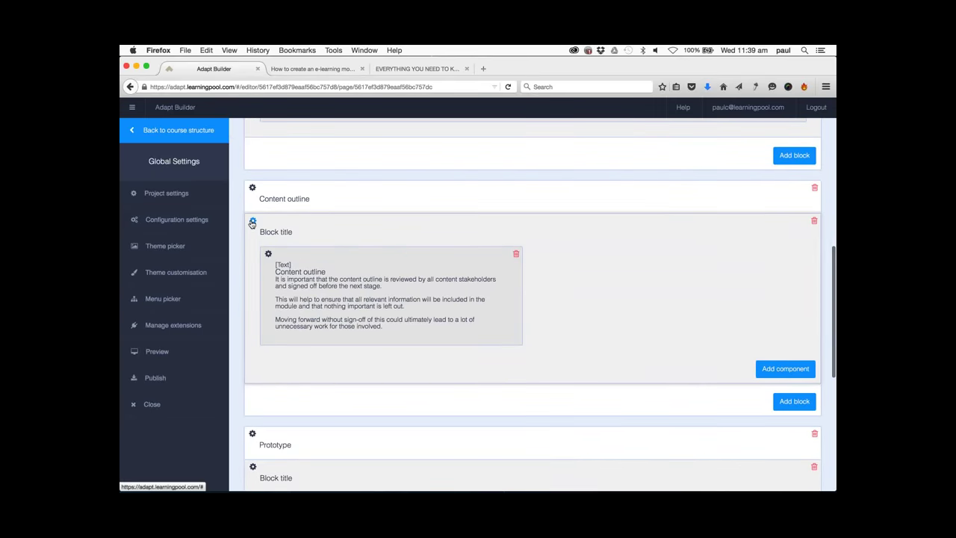
pyautogui.click(268, 255)
pyautogui.click(292, 257)
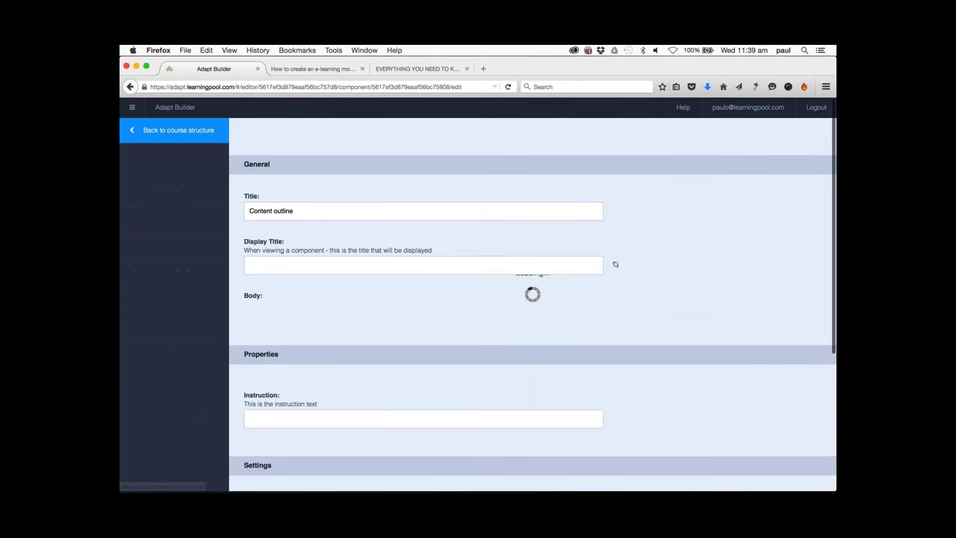
pyautogui.scroll(-3, 659, 329)
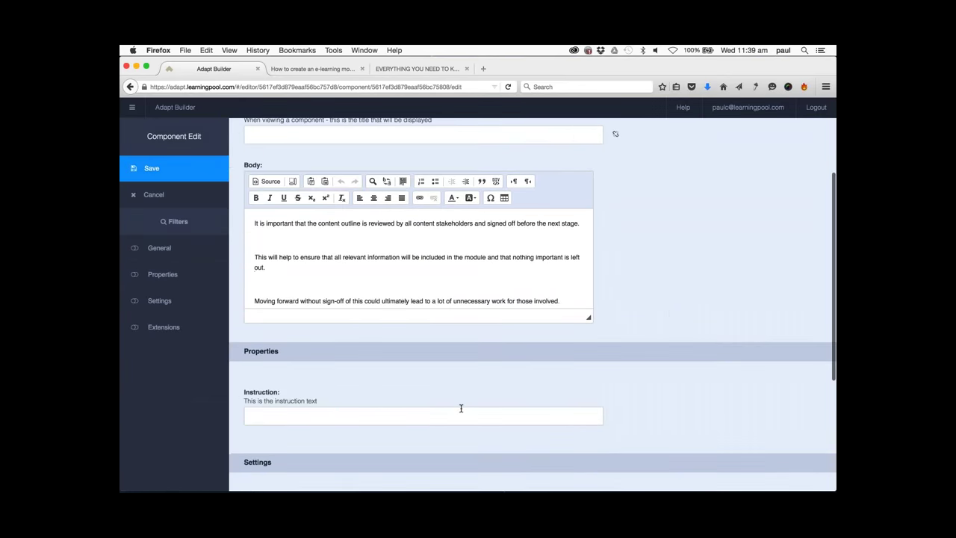
pyautogui.click(461, 411)
pyautogui.write('background-colour')
pyautogui.write('1')
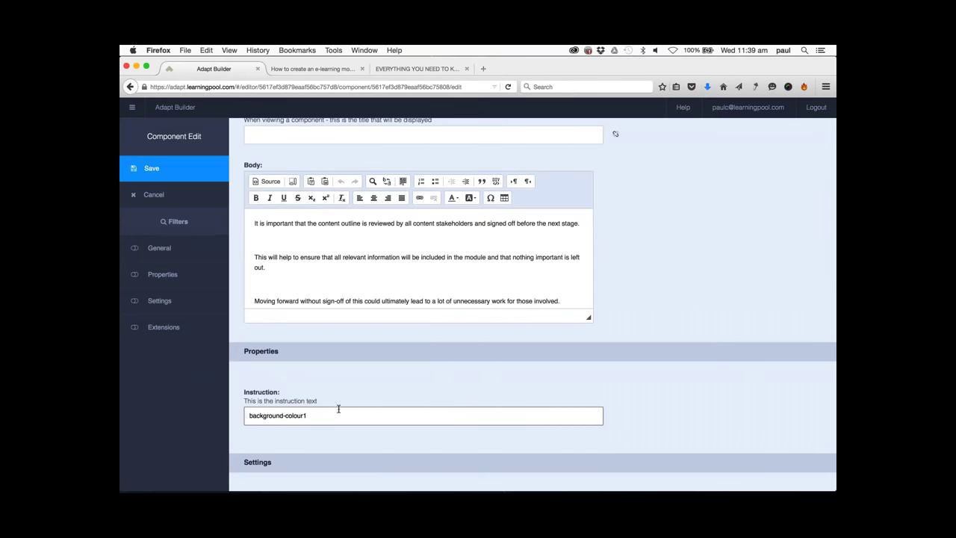
pyautogui.click(153, 169)
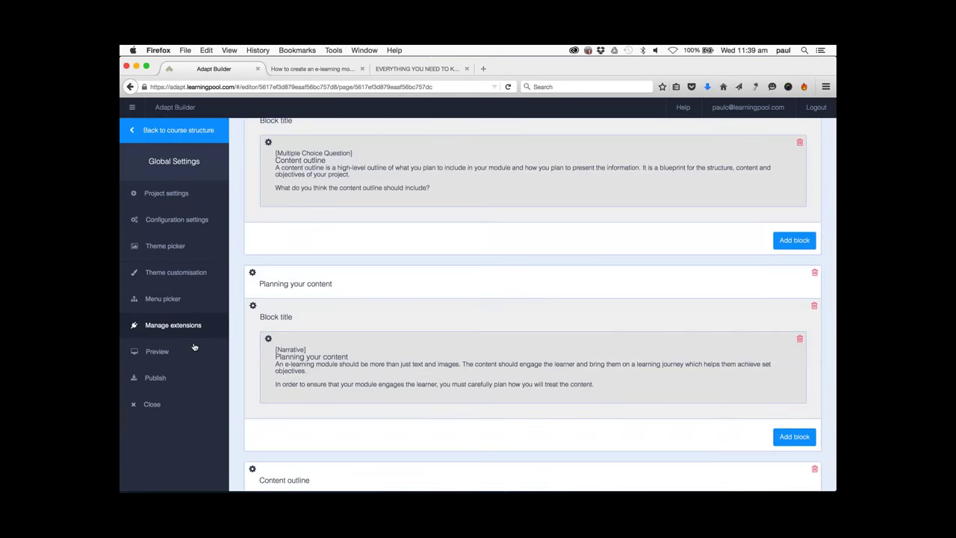
# Regenerate the course preview, open its "Designing your module" page and inspect the second "Content outline" article.
pyautogui.click(193, 347)
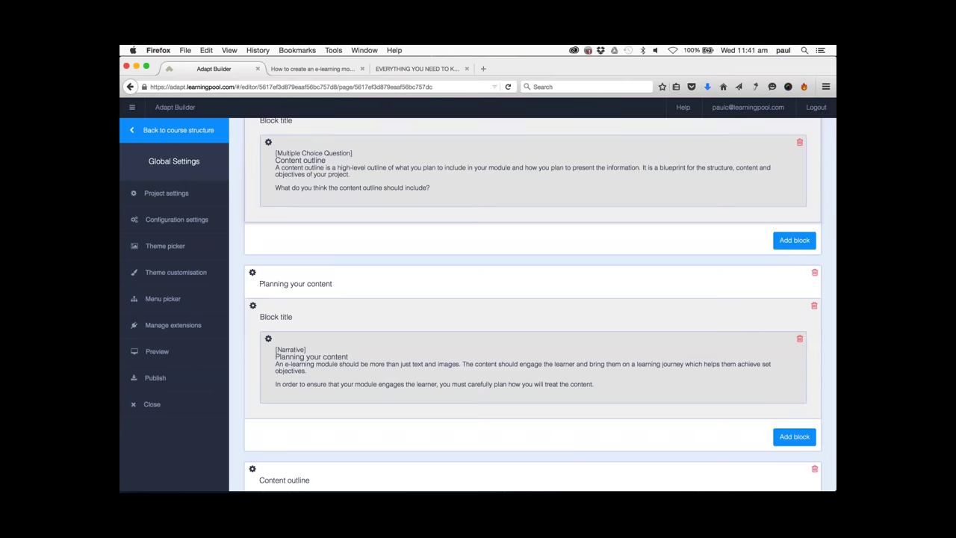
pyautogui.click(315, 69)
pyautogui.scroll(-3, 195, 257)
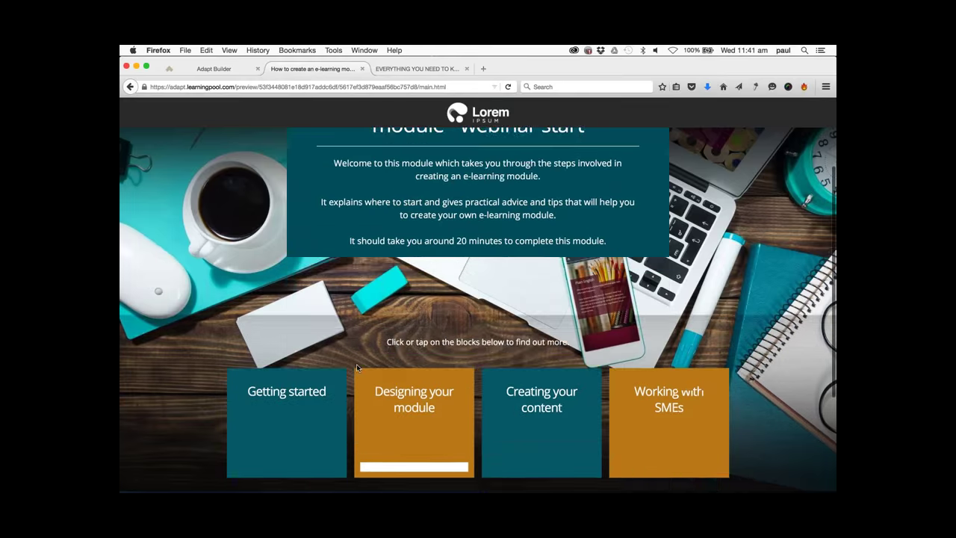
pyautogui.click(366, 381)
pyautogui.scroll(-10, 478, 314)
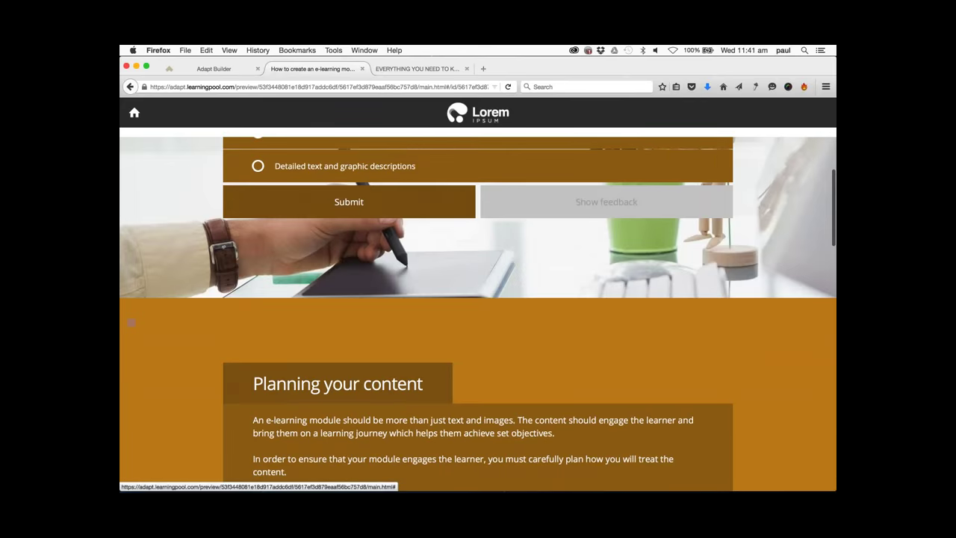
pyautogui.scroll(-5, 478, 314)
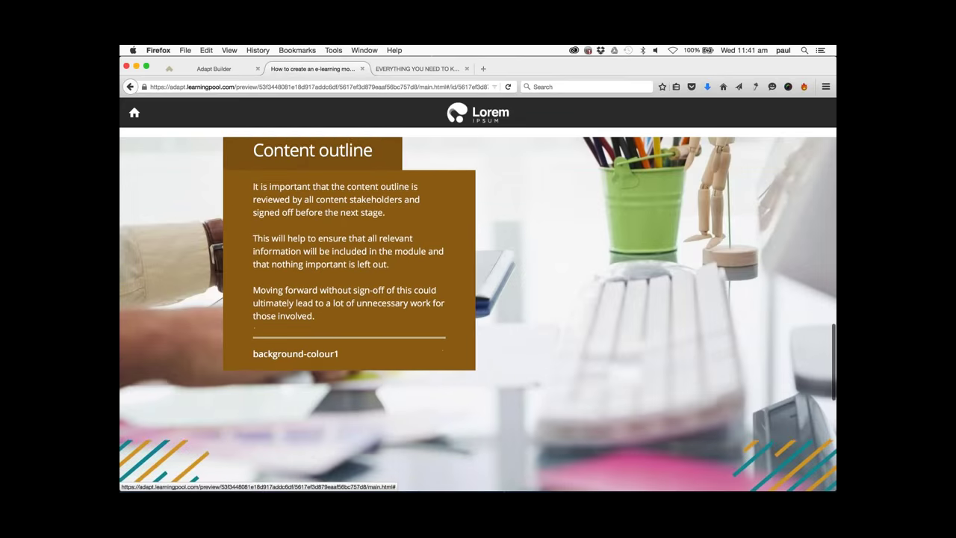
pyautogui.scroll(-1, 420, 300)
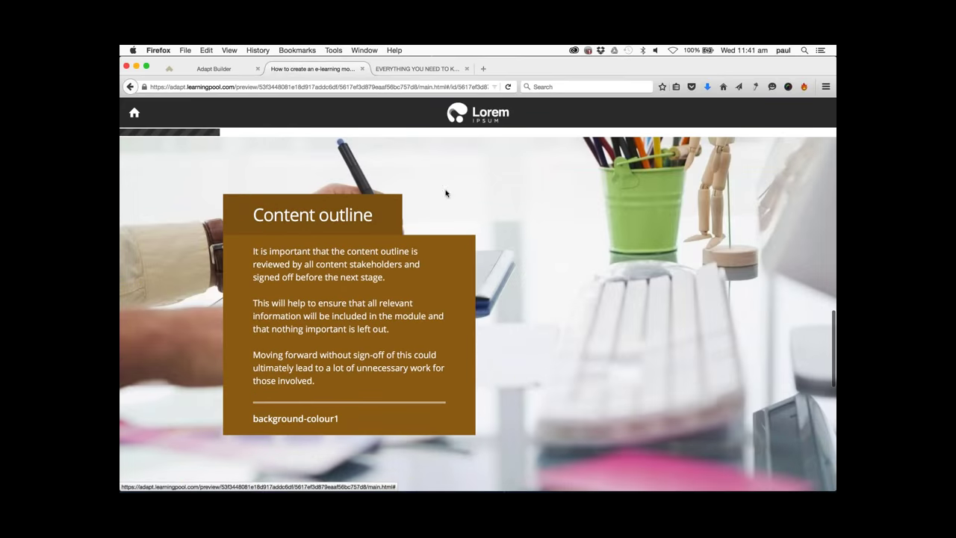
# Return to Adapt Builder, run the course preview again and check the preview tab before coming back to the editor.
pyautogui.click(215, 69)
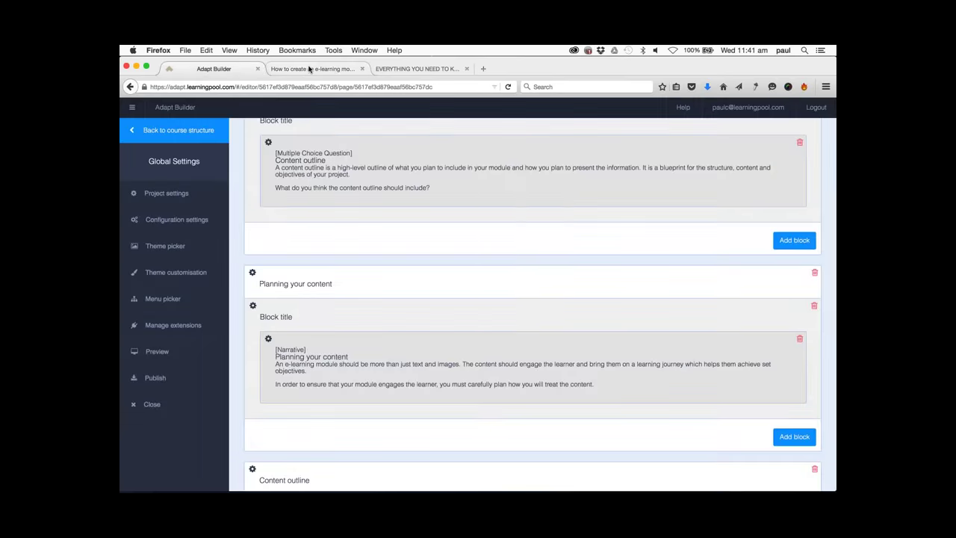
pyautogui.click(193, 352)
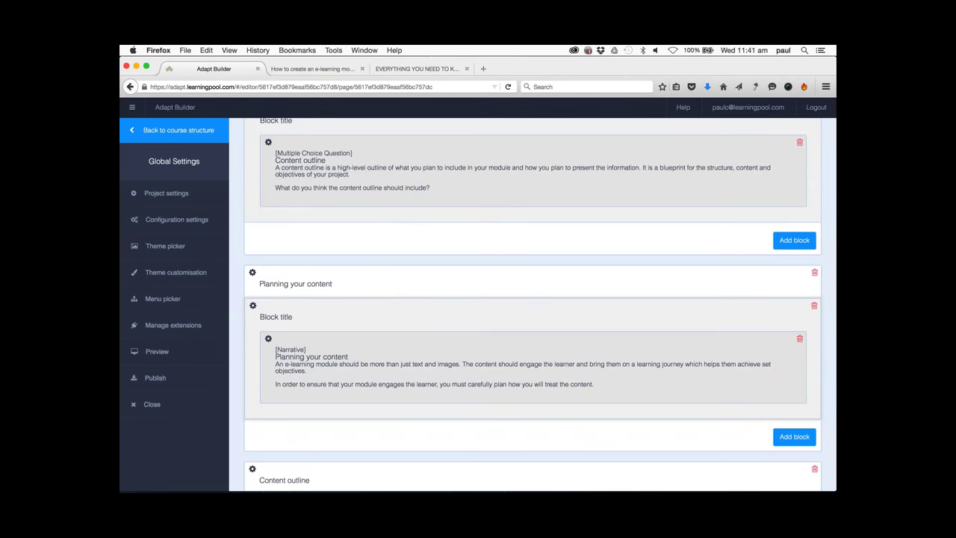
pyautogui.click(306, 69)
pyautogui.click(214, 68)
# Open the "Planning your content" article for editing, check its Classes setting and leave without saving.
pyautogui.click(253, 272)
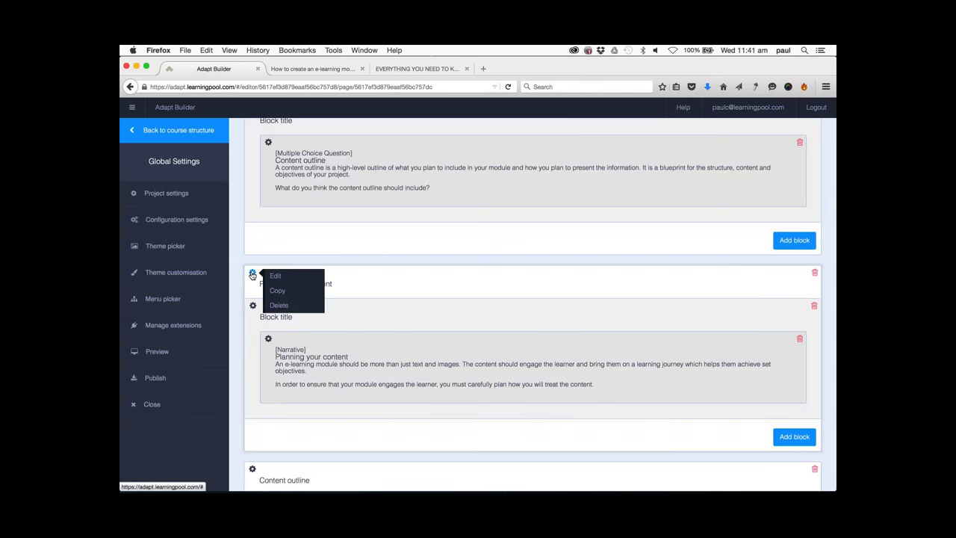
pyautogui.click(275, 276)
pyautogui.scroll(-5, 670, 279)
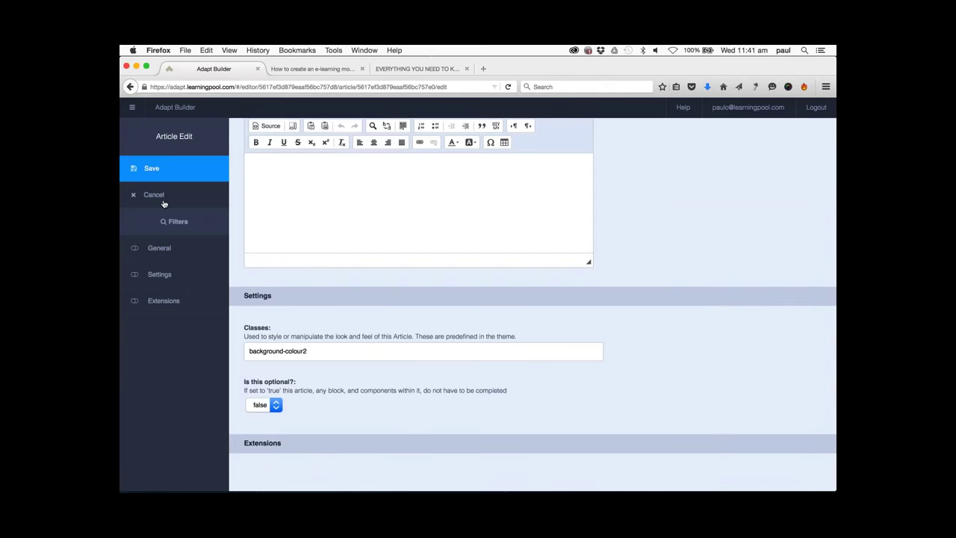
pyautogui.click(153, 195)
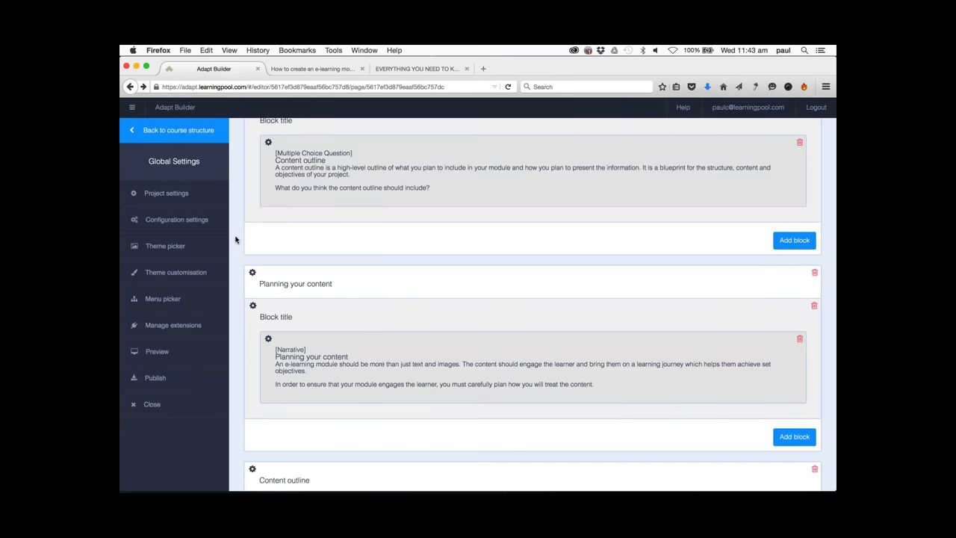
# Open the theme customisation settings, go to the Fonts section and look through the Header Font choices, keeping Open Sans.
pyautogui.click(213, 224)
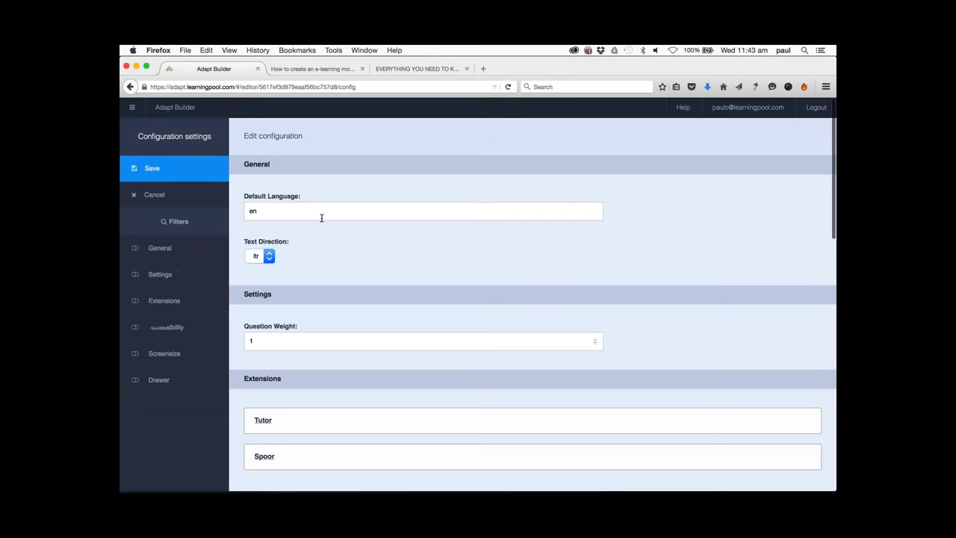
pyautogui.click(176, 196)
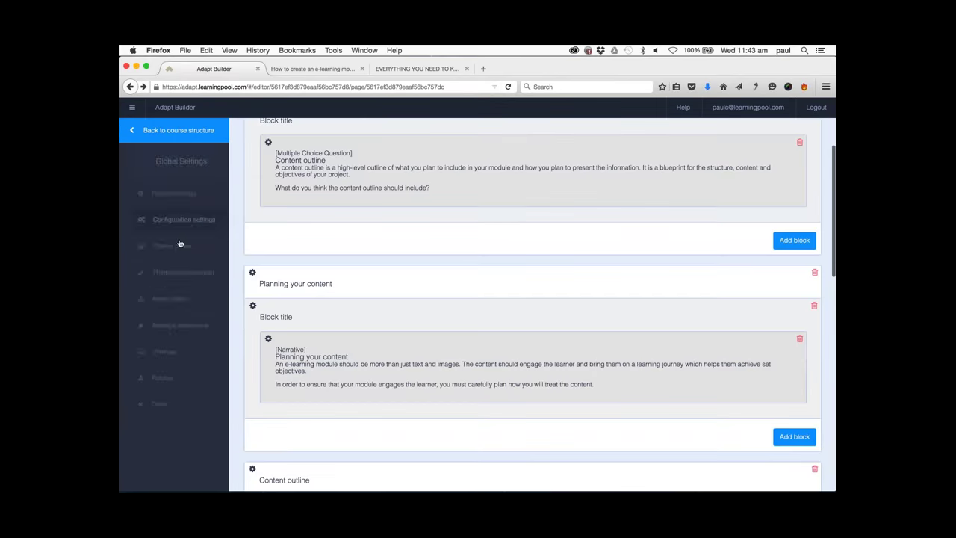
pyautogui.click(202, 276)
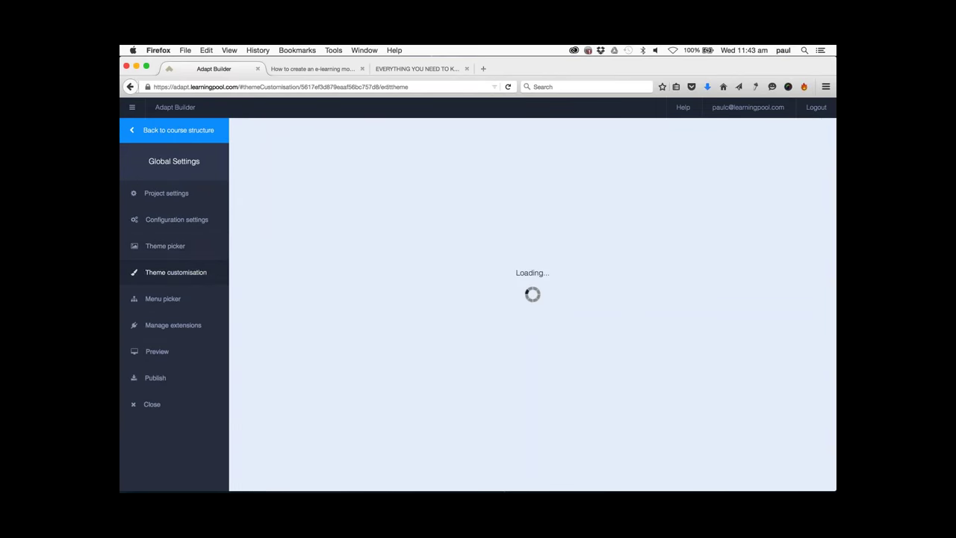
pyautogui.scroll(-10, 532, 312)
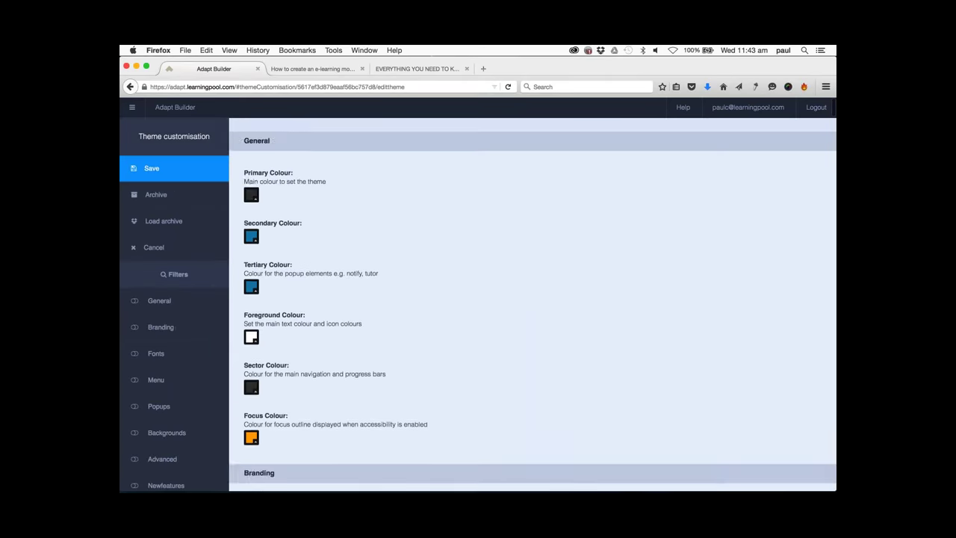
pyautogui.scroll(-10, 533, 304)
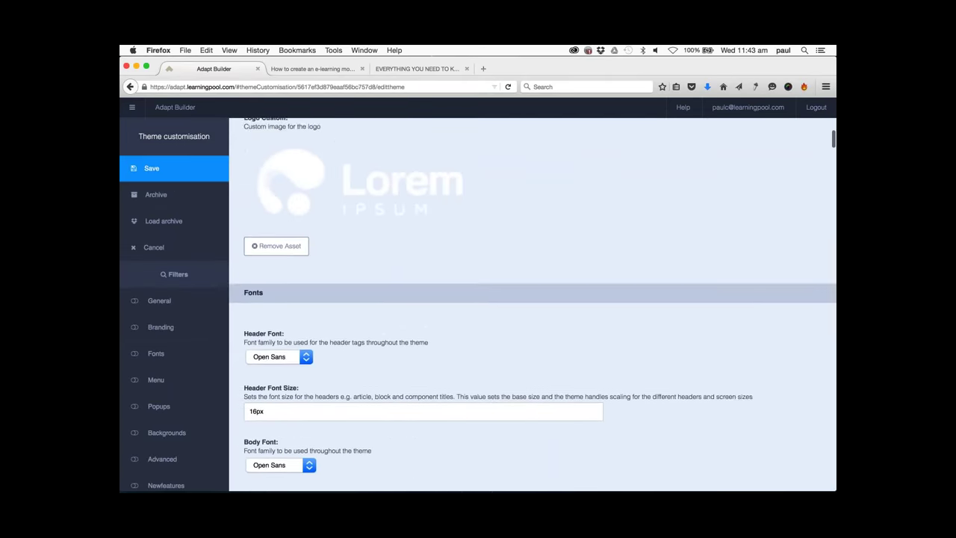
pyautogui.scroll(-2, 687, 244)
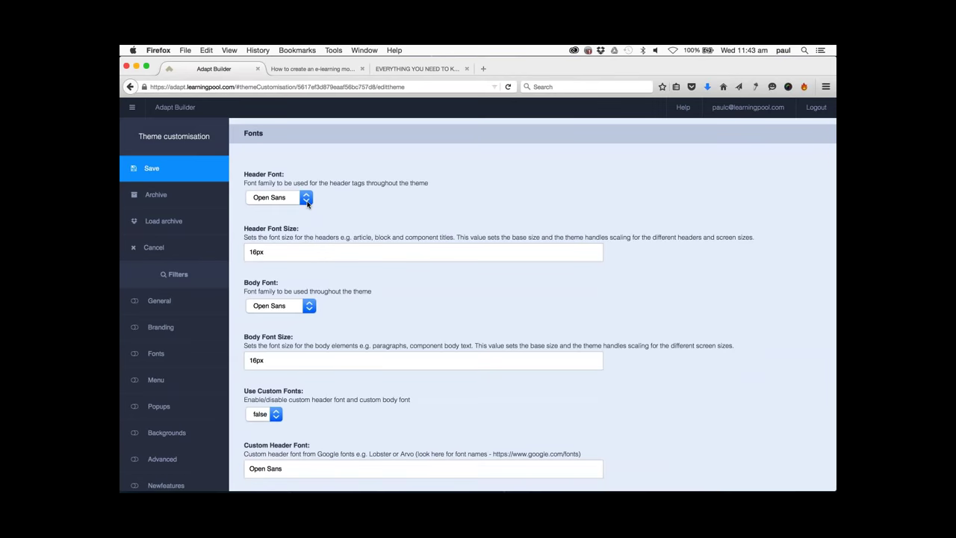
pyautogui.click(306, 200)
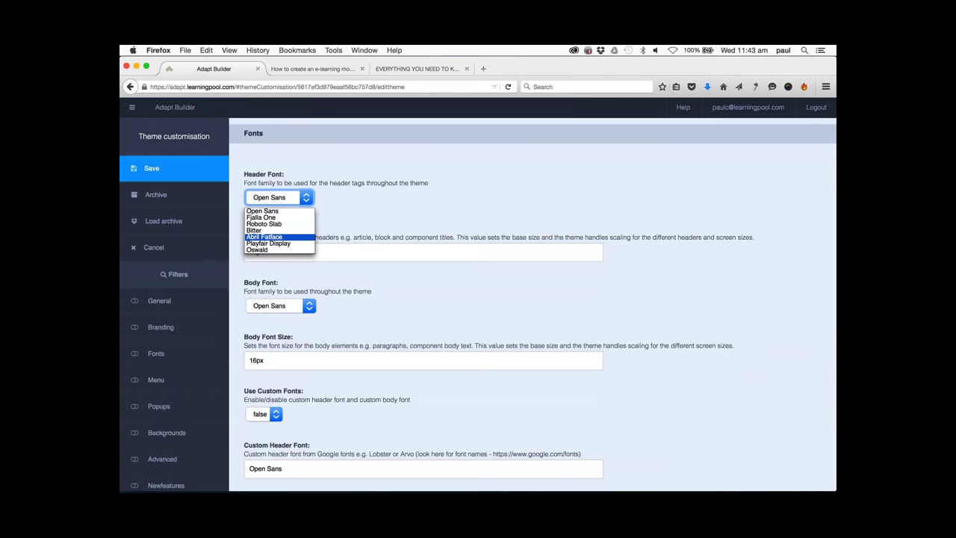
pyautogui.click(280, 253)
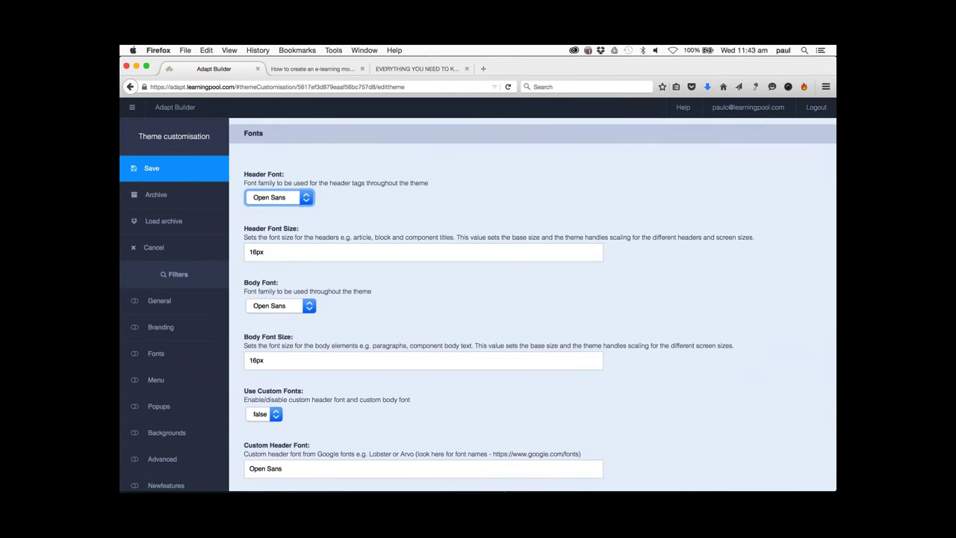
# Set Use Custom Fonts to true and begin editing the Custom Header Font name.
pyautogui.scroll(-3, 352, 294)
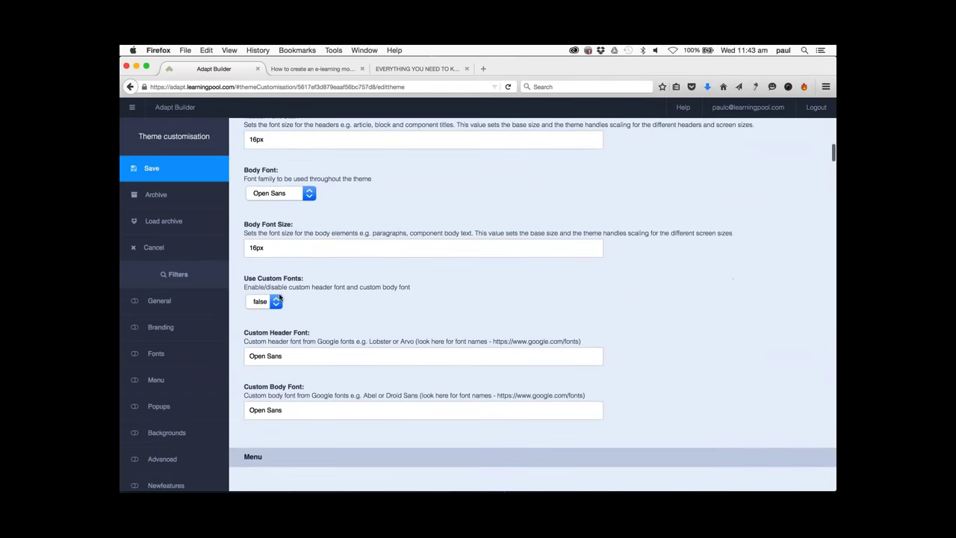
pyautogui.scroll(-1, 337, 293)
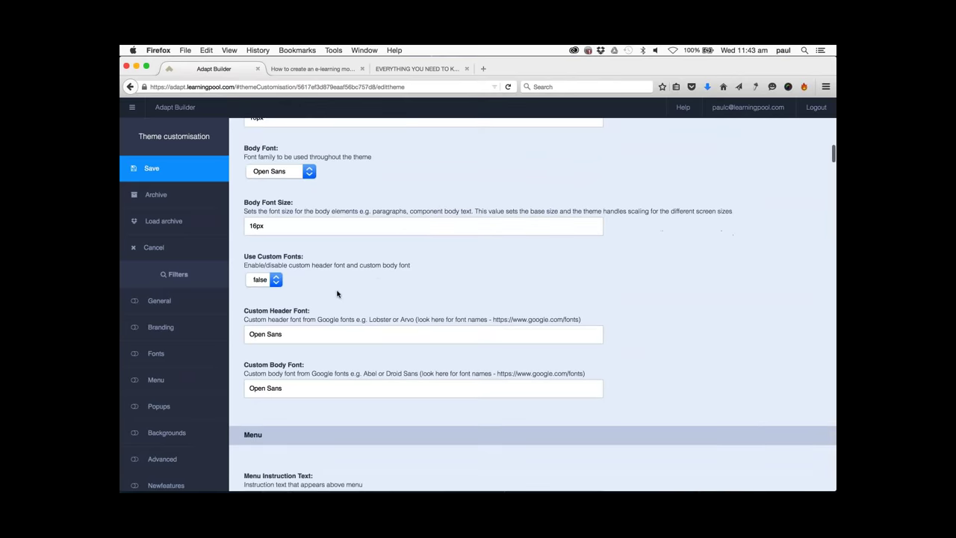
pyautogui.click(275, 281)
pyautogui.click(273, 298)
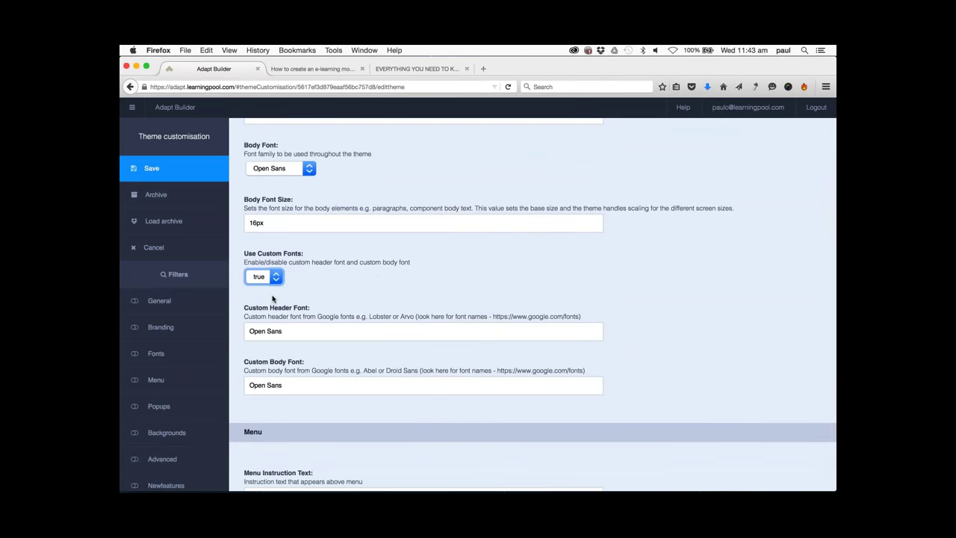
pyautogui.click(292, 331)
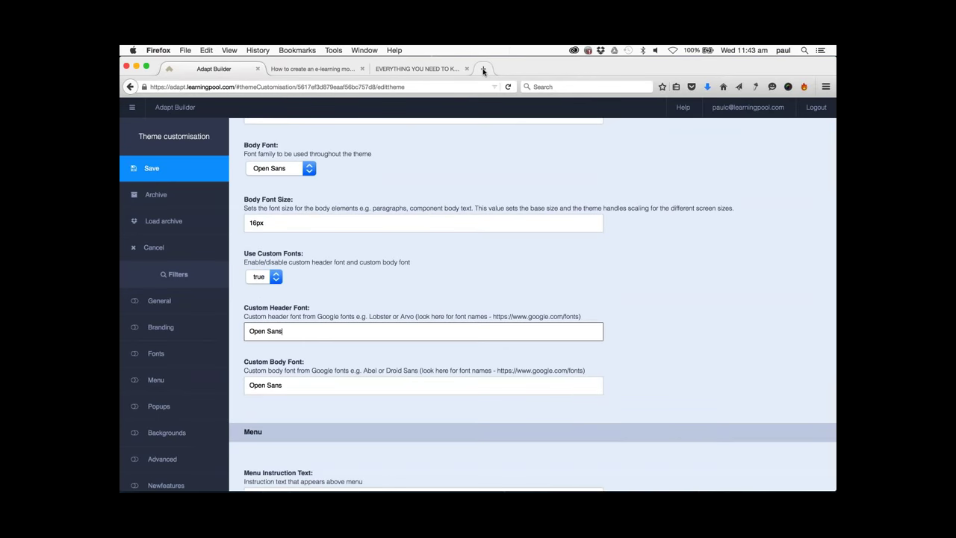
# Search the web for "google fonts" in a new browser tab and open the Google Fonts site.
pyautogui.click(483, 69)
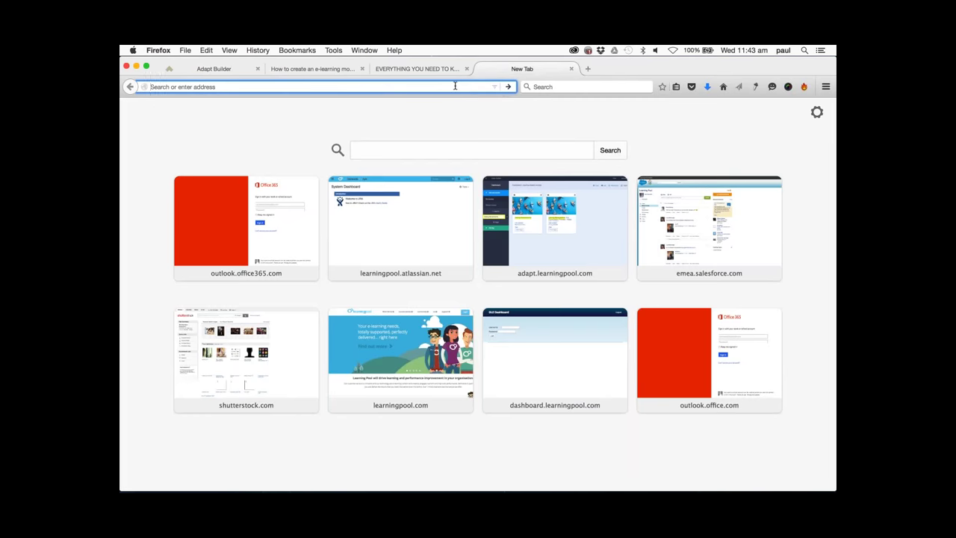
pyautogui.write('goo')
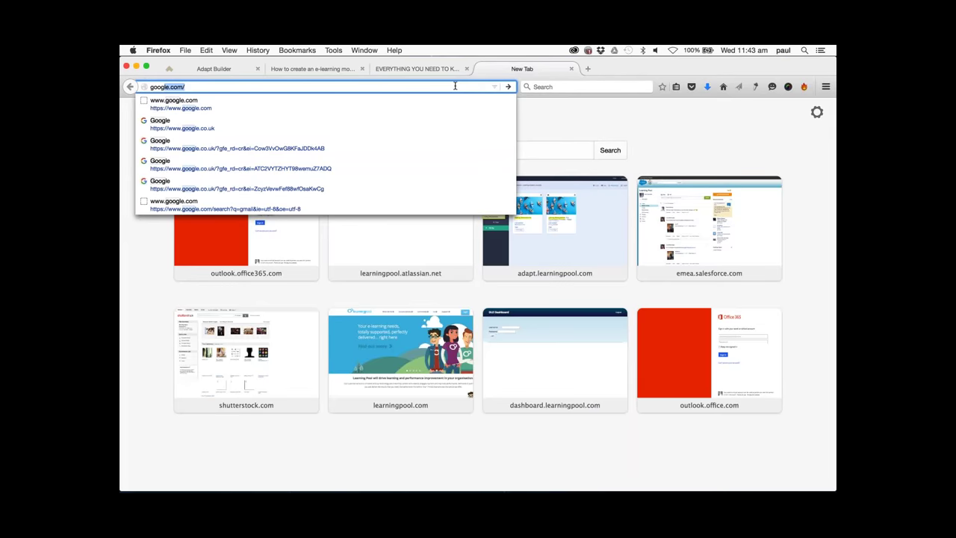
pyautogui.write('gle fonts')
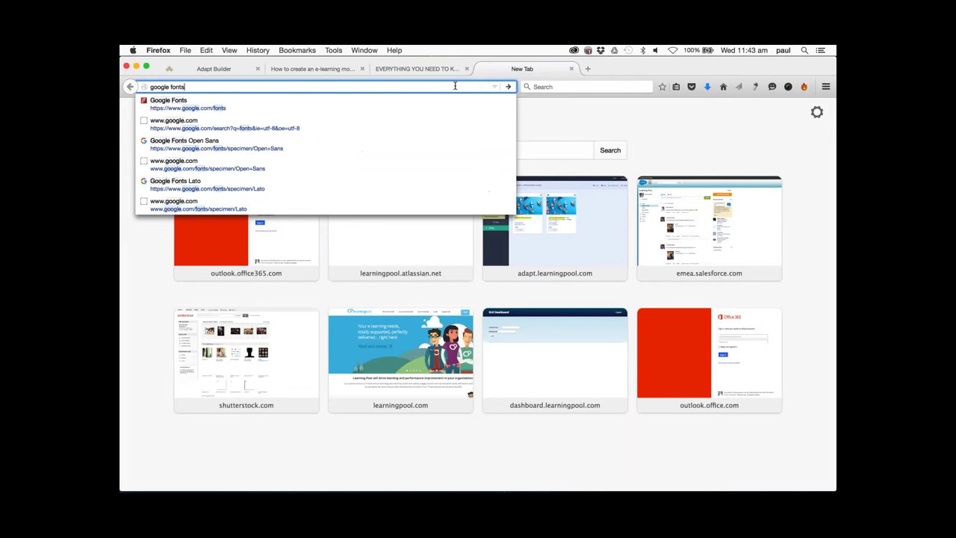
pyautogui.press('Return')
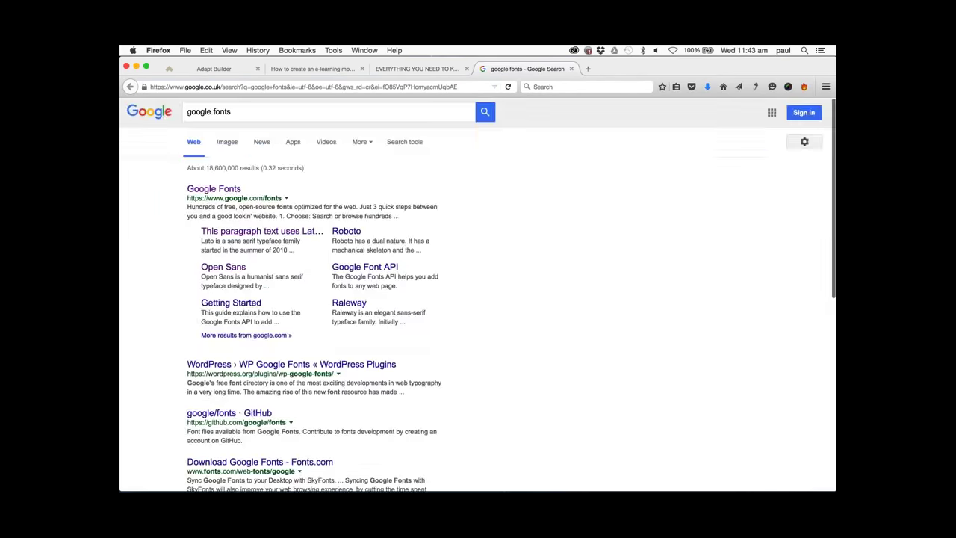
pyautogui.click(226, 192)
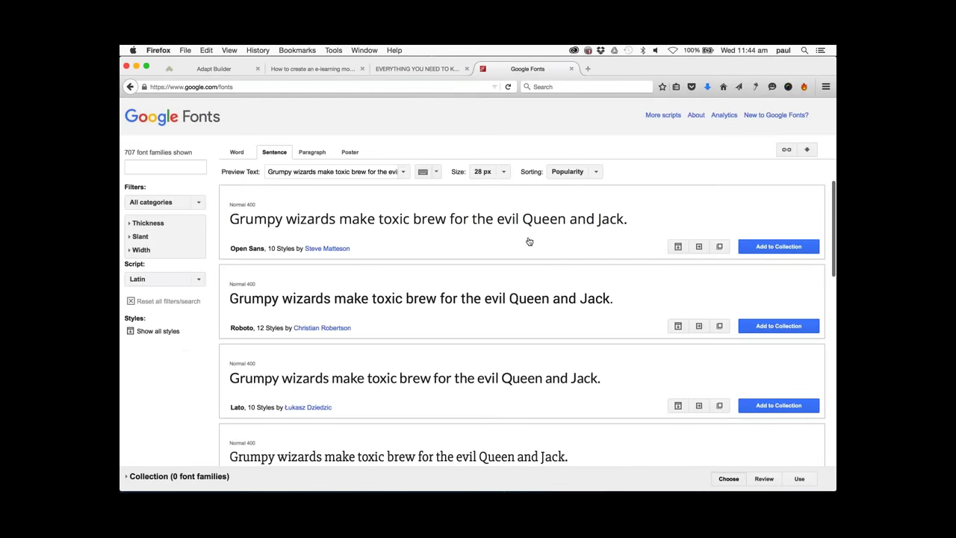
# Browse the Google Fonts sample list and check the available category filter options without changing them.
pyautogui.scroll(-3, 530, 241)
pyautogui.scroll(1, 578, 222)
pyautogui.click(197, 204)
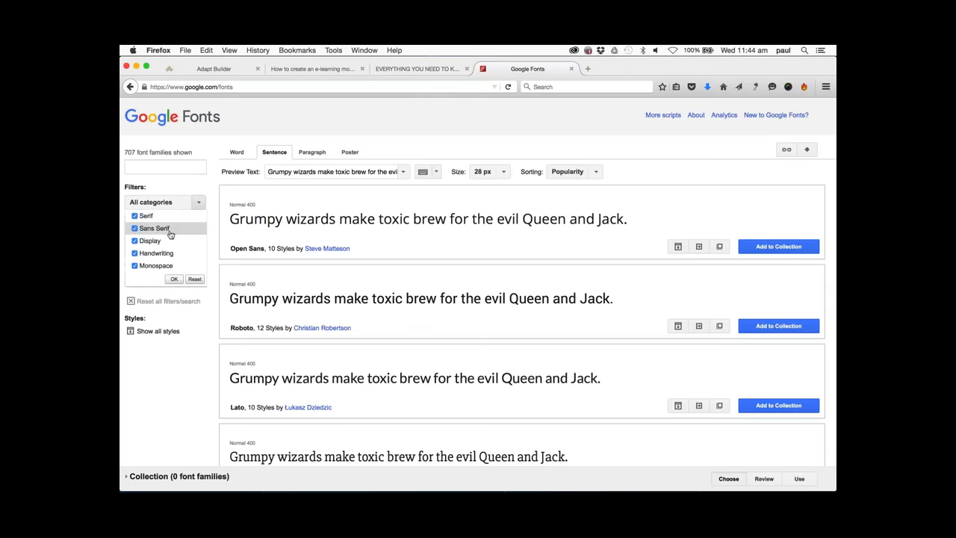
pyautogui.click(196, 187)
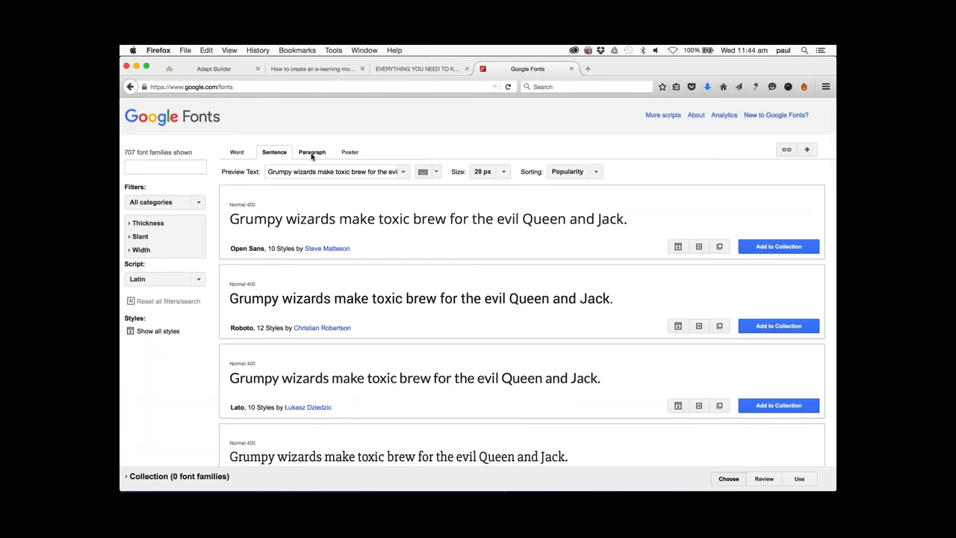
# Search Google Fonts for "roboto", expand the Roboto family's styles and highlight the Roboto Slab font name.
pyautogui.click(184, 167)
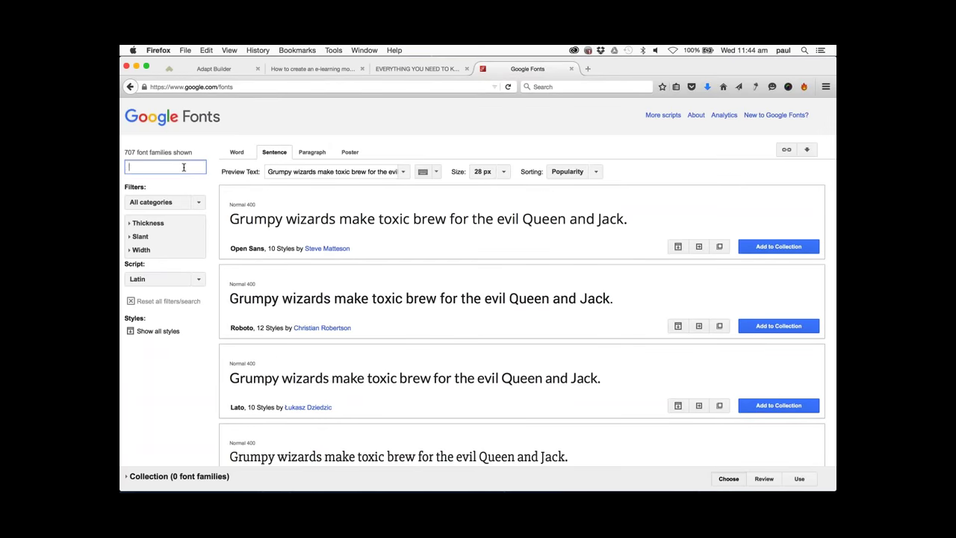
pyautogui.write('robot')
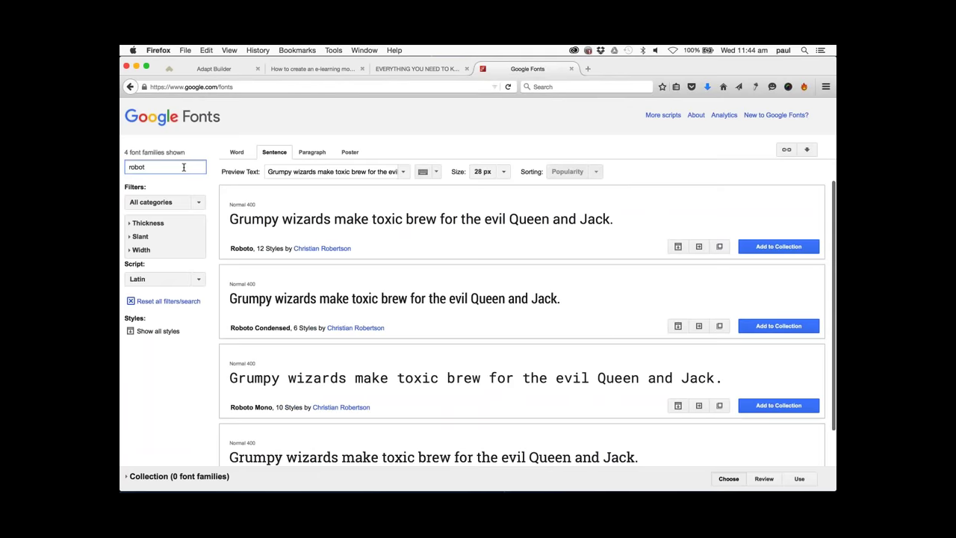
pyautogui.write('o')
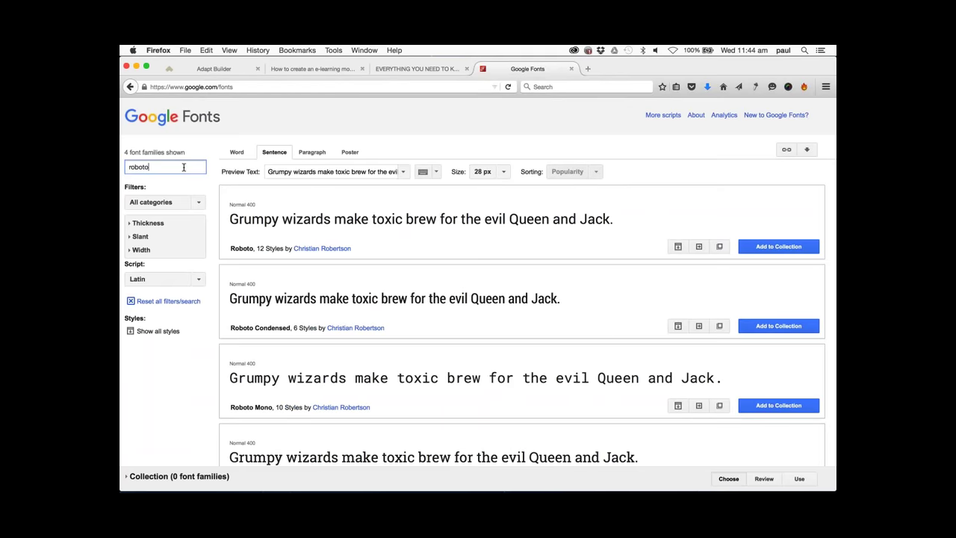
pyautogui.click(252, 231)
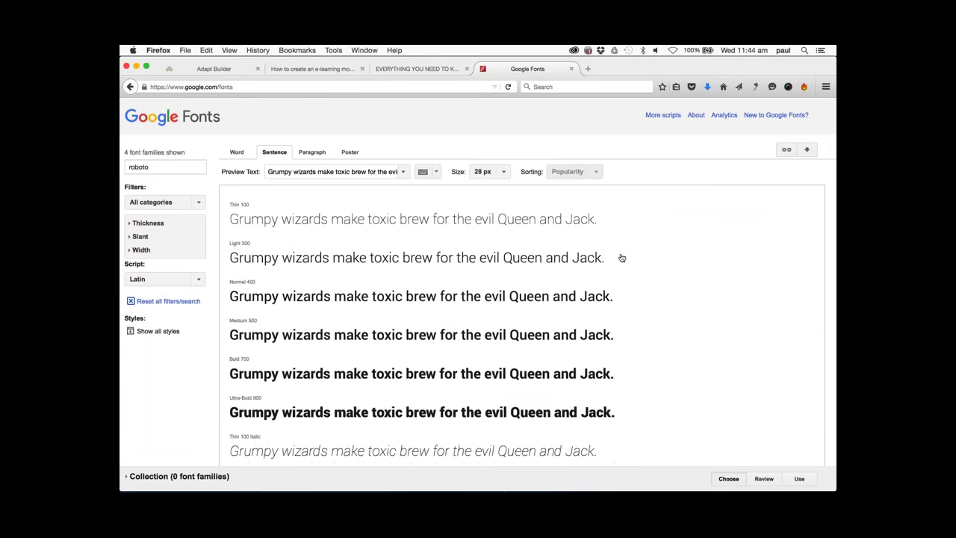
pyautogui.scroll(-5, 621, 257)
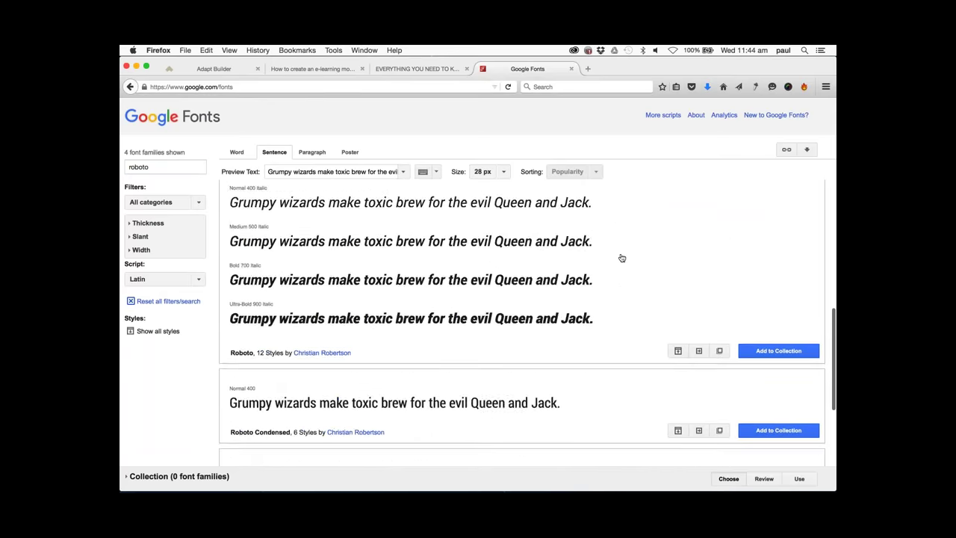
pyautogui.scroll(-3, 622, 257)
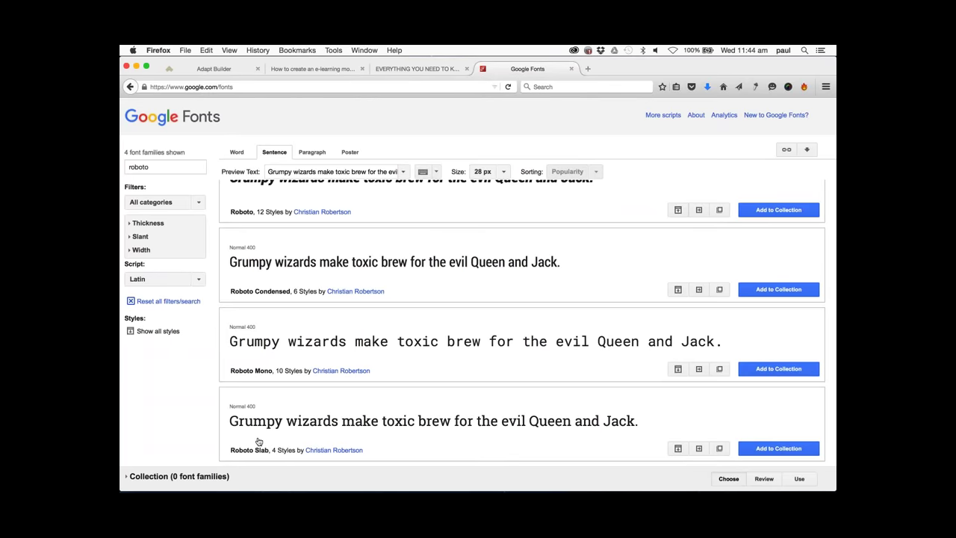
pyautogui.moveTo(269, 450); pyautogui.dragTo(231, 451)
# Return to Adapt Builder and cancel the theme customisation to go back to the course's menu editor.
pyautogui.click(229, 70)
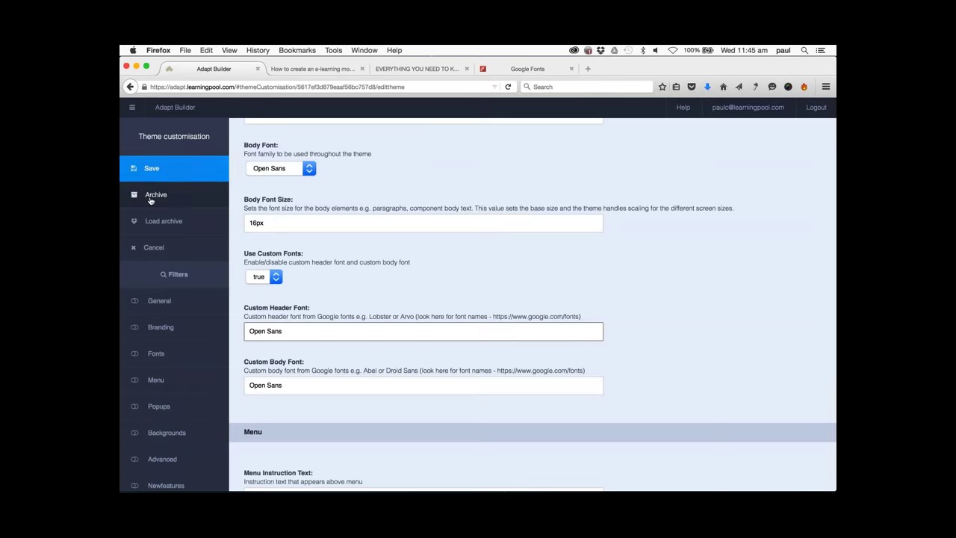
pyautogui.click(181, 248)
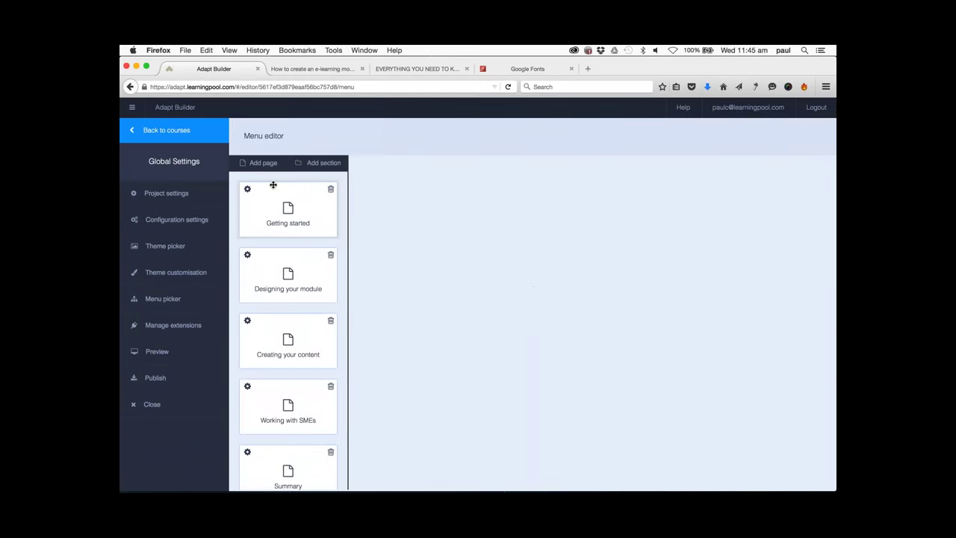
# Move the "Getting started" page below "Designing your module" and put it back in first place.
pyautogui.moveTo(273, 184); pyautogui.dragTo(272, 257)
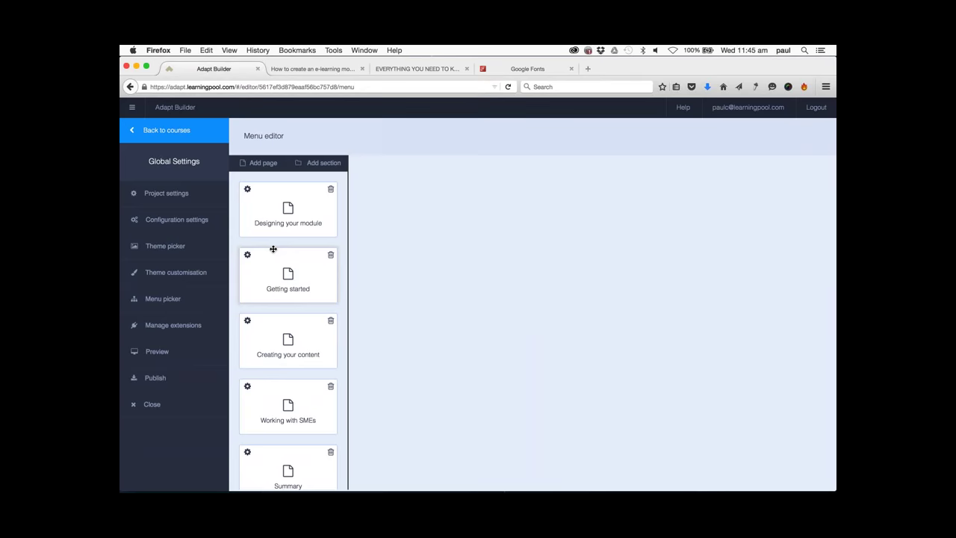
pyautogui.moveTo(273, 249); pyautogui.dragTo(273, 187)
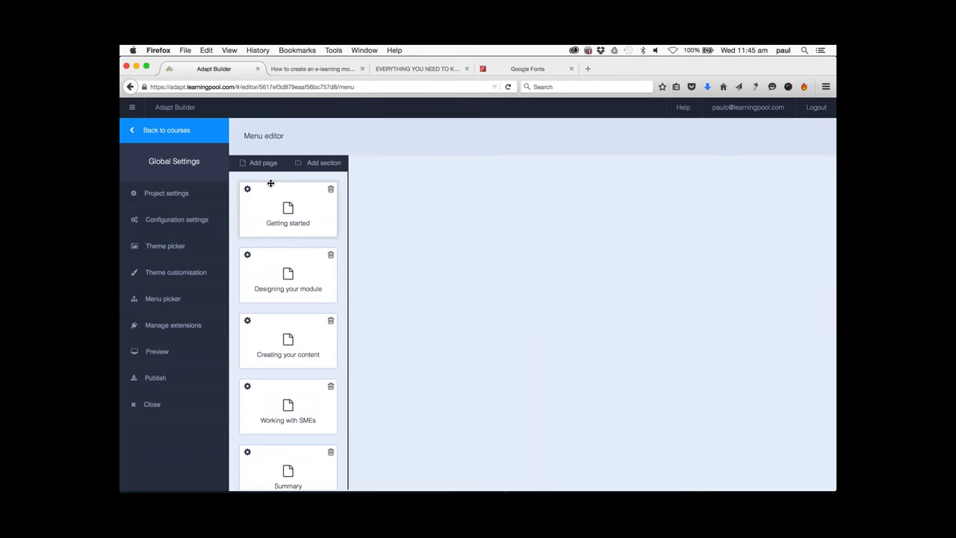
# Open the "Designing your module" page and add a new block to its "Content outline" article.
pyautogui.click(259, 279)
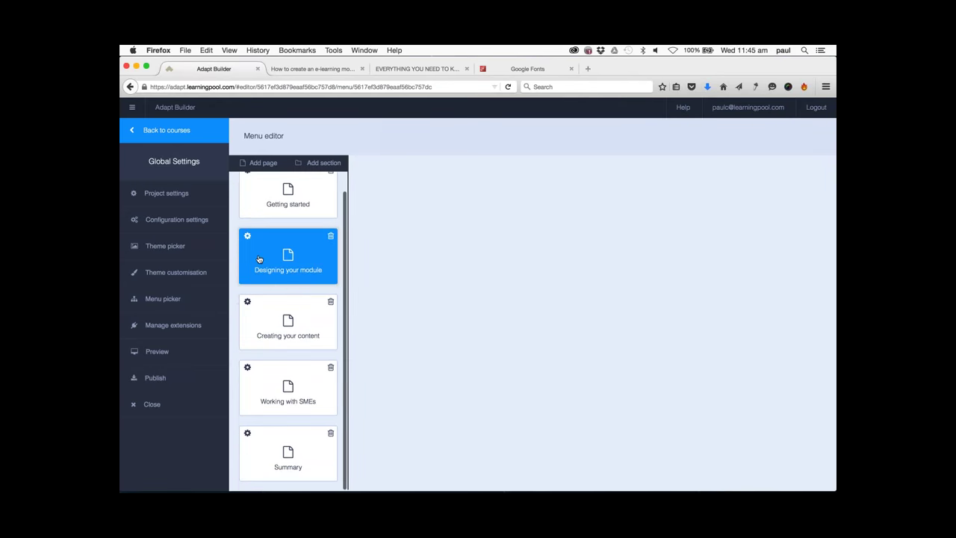
pyautogui.doubleClick(259, 259)
pyautogui.scroll(-2, 532, 298)
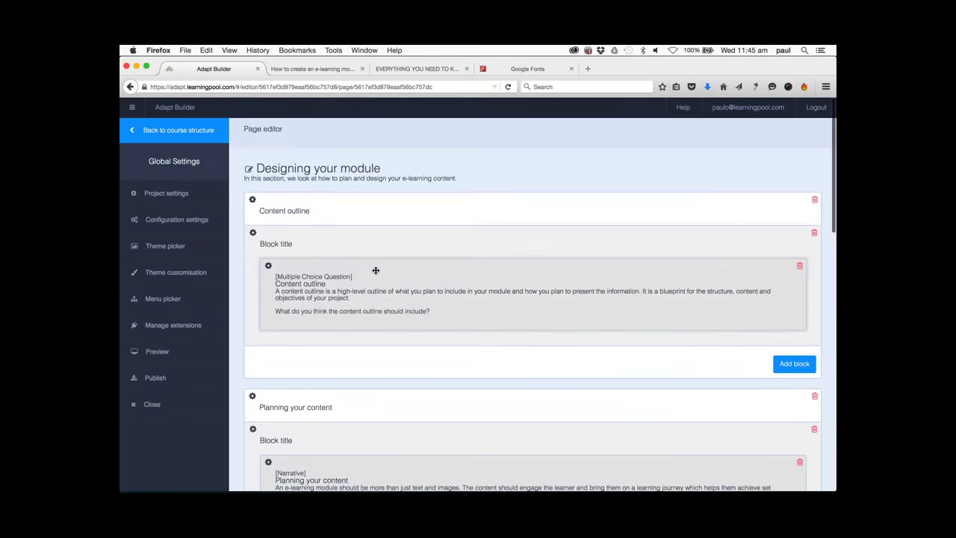
pyautogui.click(794, 321)
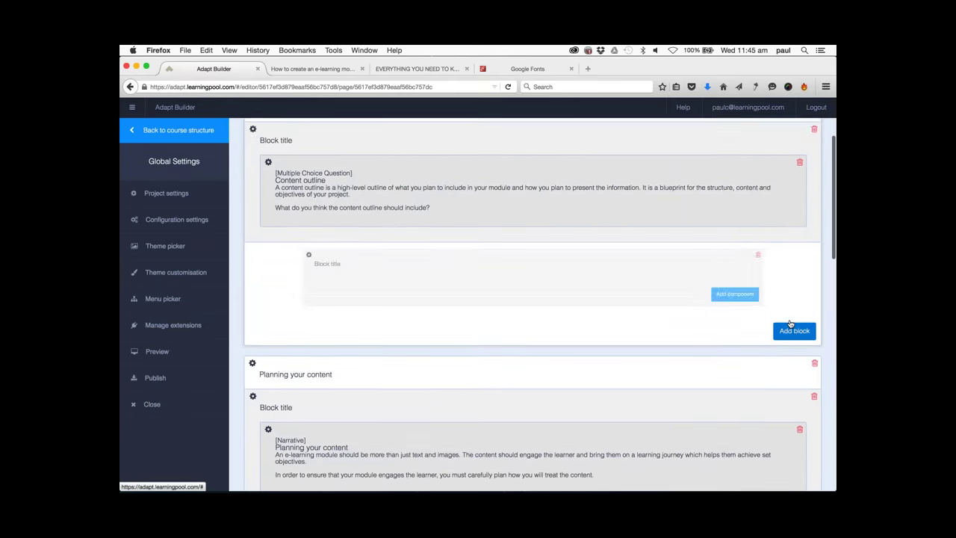
pyautogui.scroll(5, 692, 274)
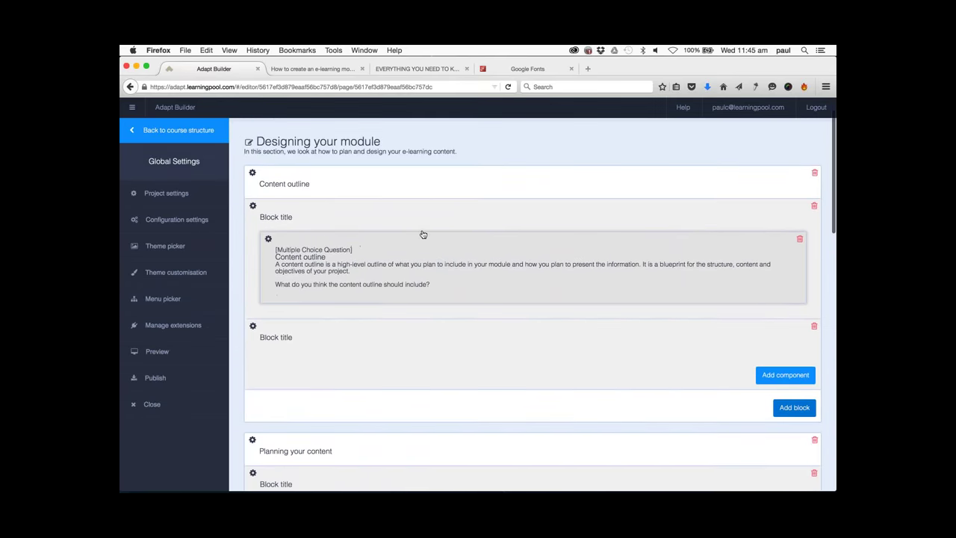
# Move the "Content outline" multiple choice question into the new block and delete the emptied block above it.
pyautogui.moveTo(420, 235); pyautogui.dragTo(465, 390)
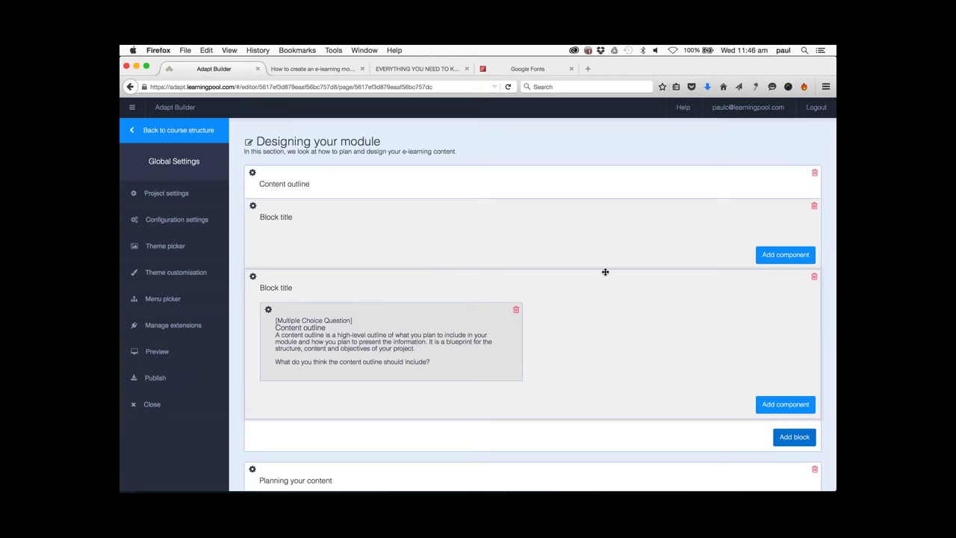
pyautogui.scroll(1, 605, 272)
pyautogui.click(814, 227)
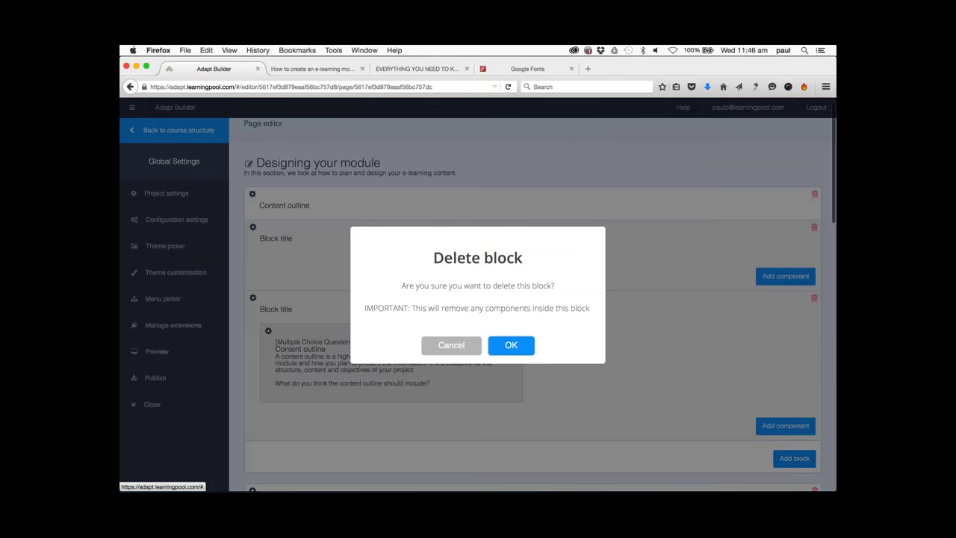
pyautogui.click(510, 344)
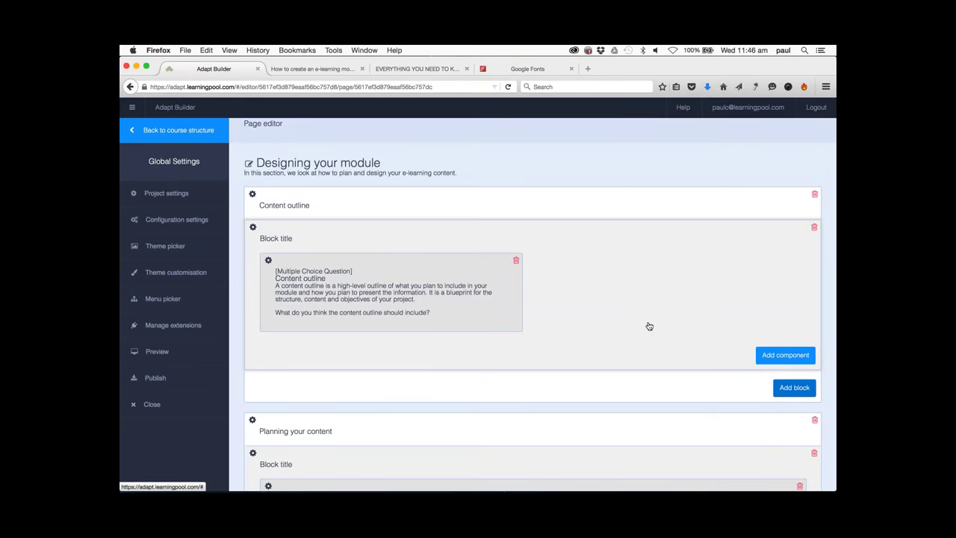
# Open the theme customisation settings, filter them to Fonts and set Use Custom Fonts to true.
pyautogui.click(176, 284)
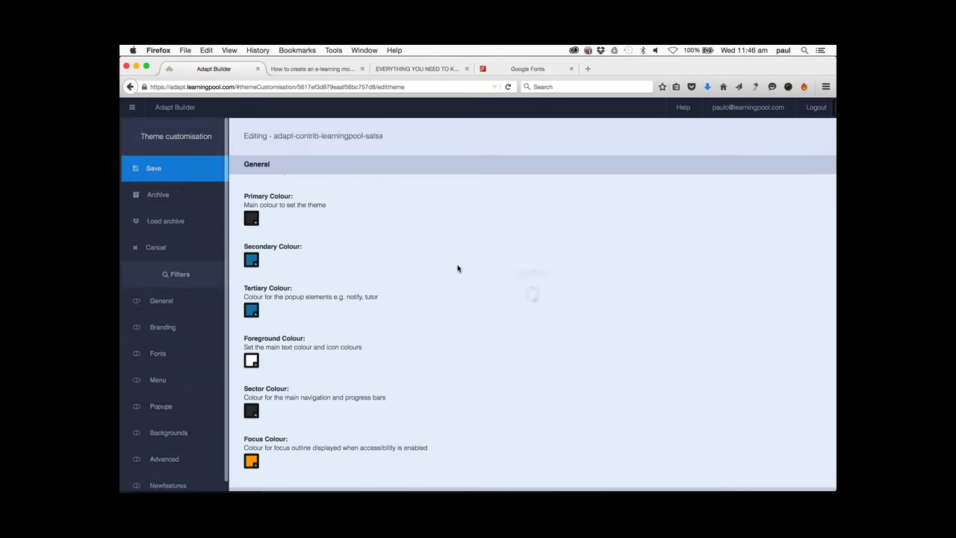
pyautogui.scroll(-5, 459, 267)
pyautogui.click(184, 353)
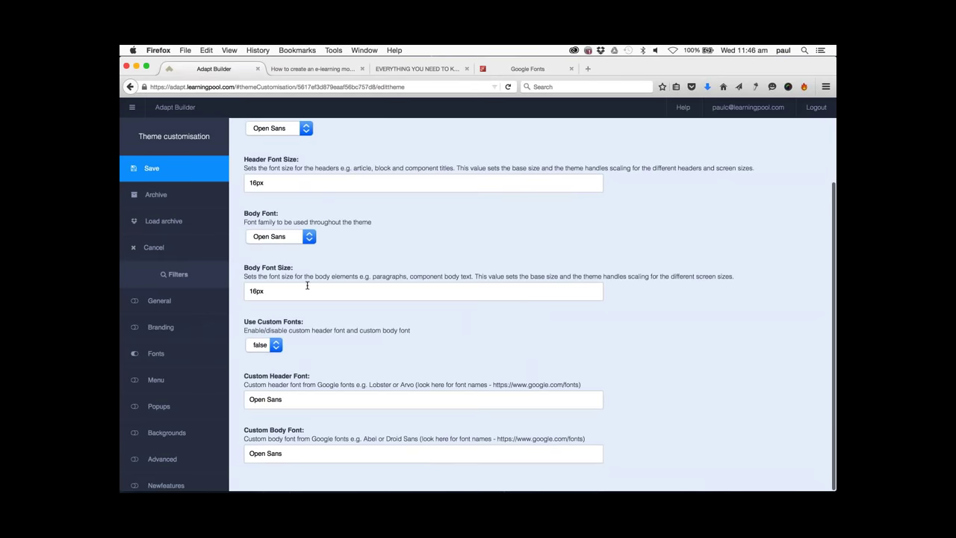
pyautogui.click(276, 344)
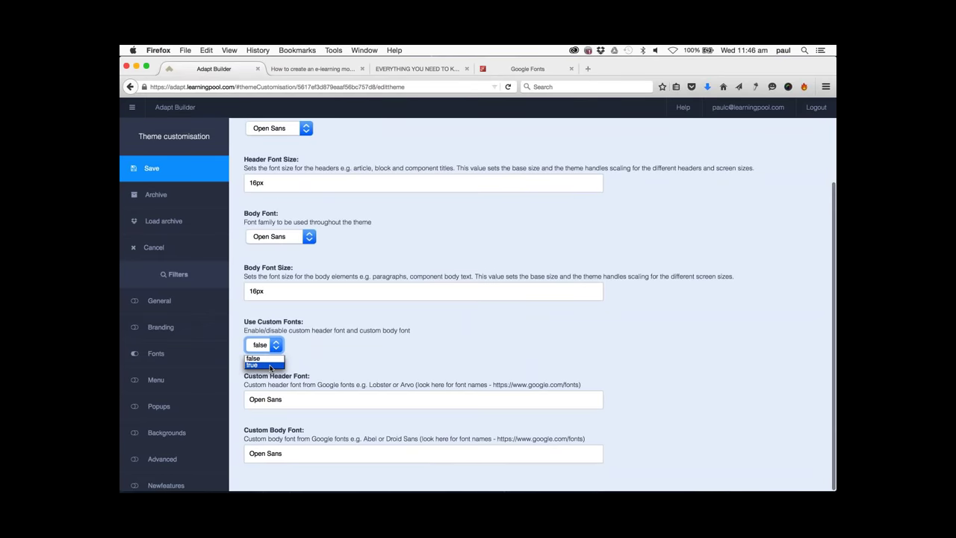
pyautogui.click(270, 365)
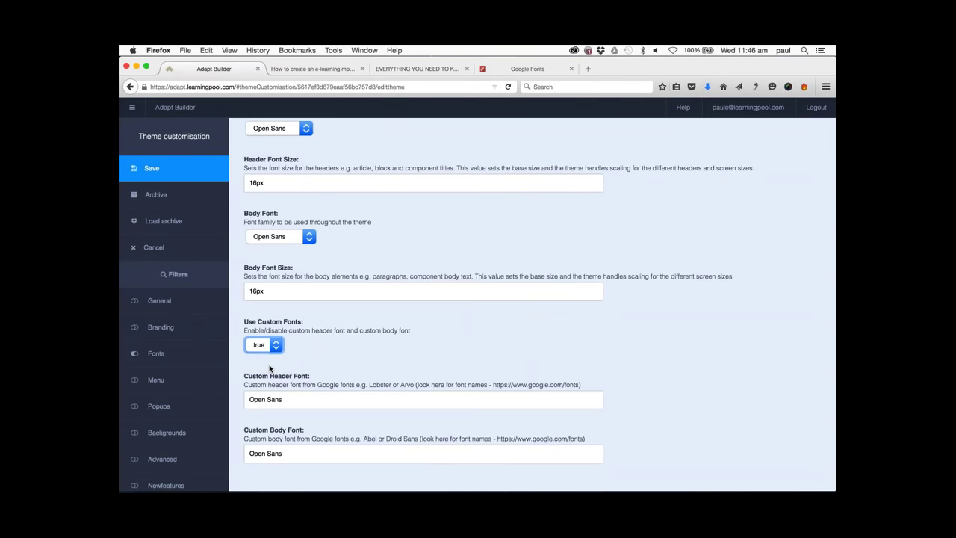
# Copy the name "Roboto Condensed" from Google Fonts and set it as both the Custom Header Font and Custom Body Font.
pyautogui.click(515, 70)
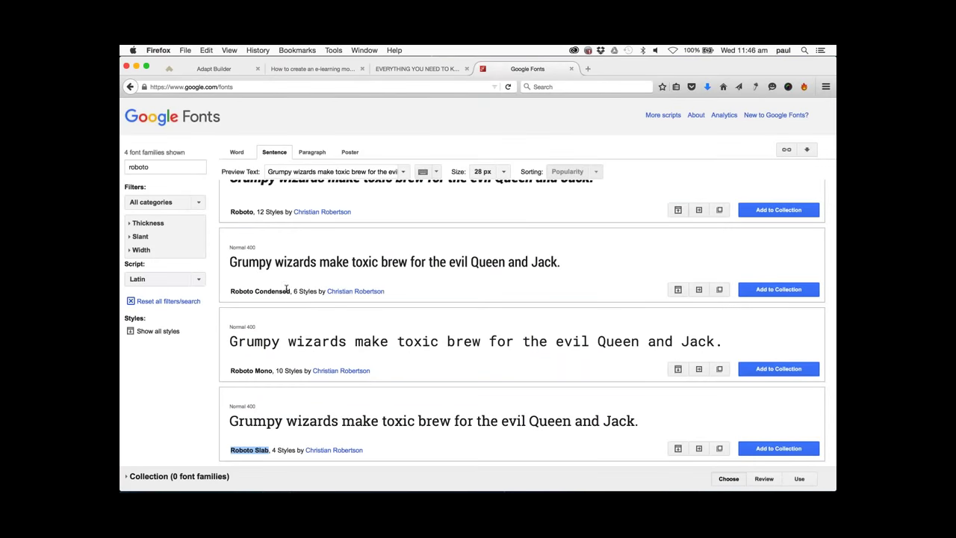
pyautogui.moveTo(290, 292); pyautogui.dragTo(231, 291)
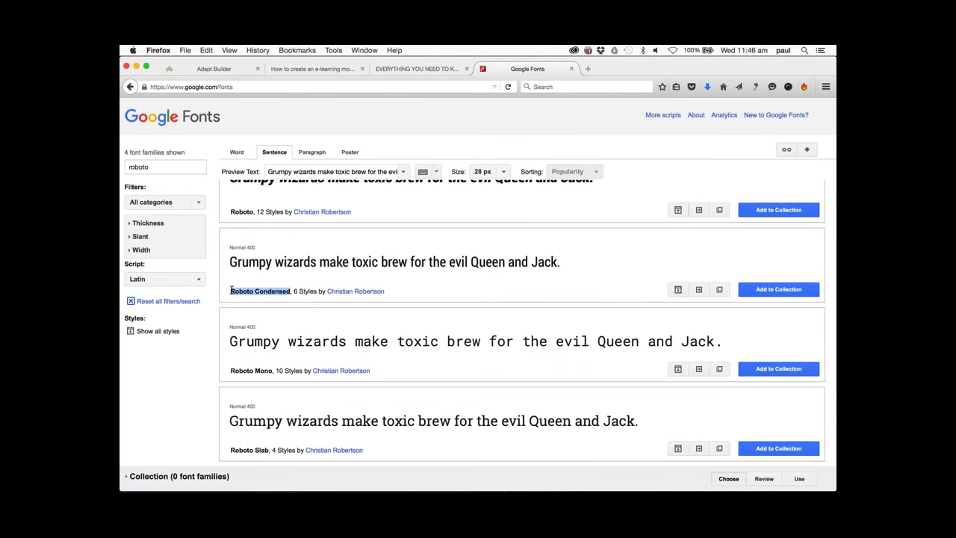
pyautogui.press('super+c')
pyautogui.click(233, 70)
pyautogui.moveTo(292, 399); pyautogui.dragTo(230, 398)
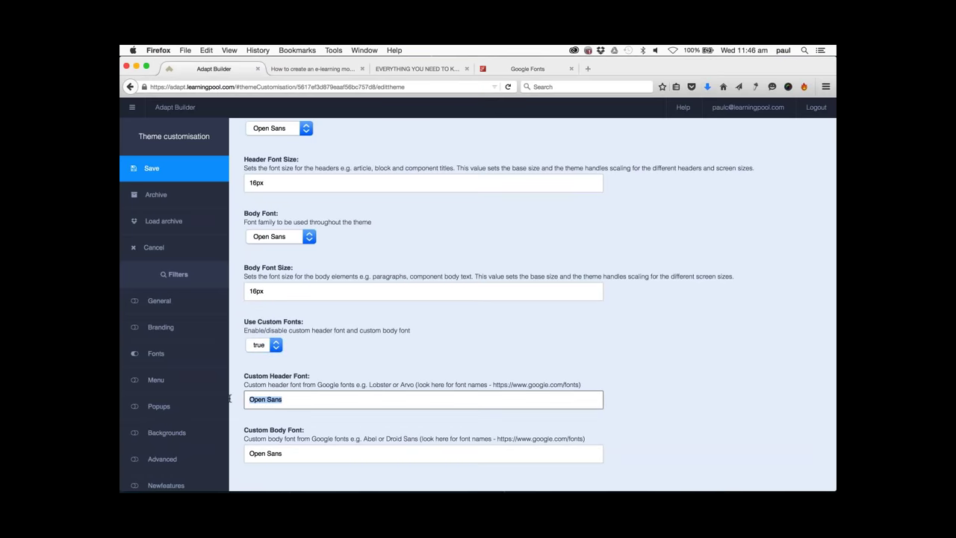
pyautogui.press('super+v')
pyautogui.moveTo(296, 452); pyautogui.dragTo(232, 446)
pyautogui.press('super+v')
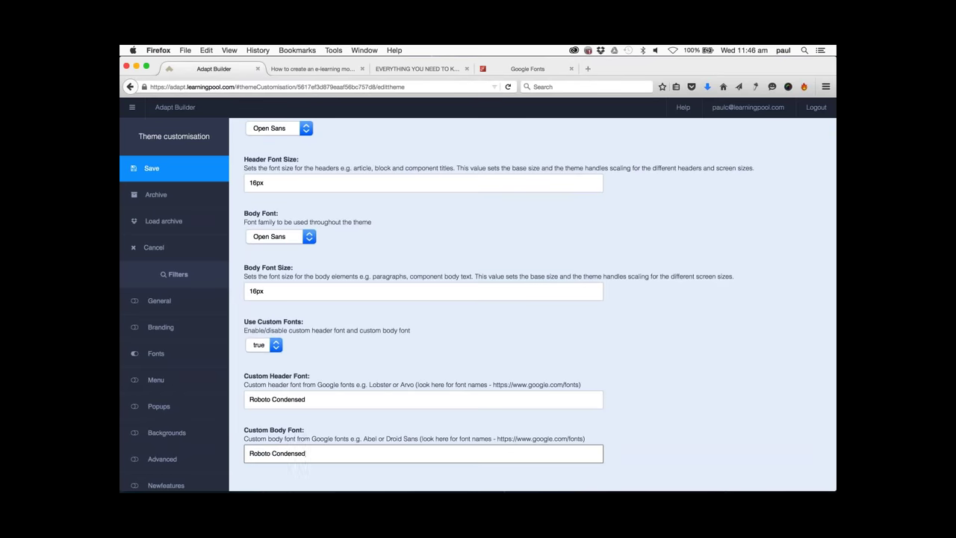